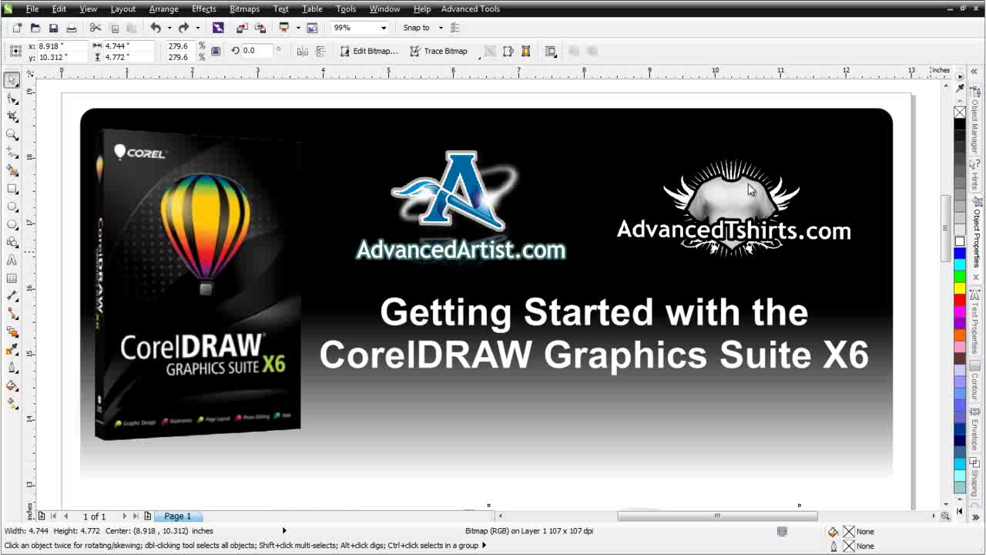
- Open the soccer ball bitmap for editing in Corel PHOTO-PAINT and convert its background to an object
left_click_drag(945, 224, 937, 277)
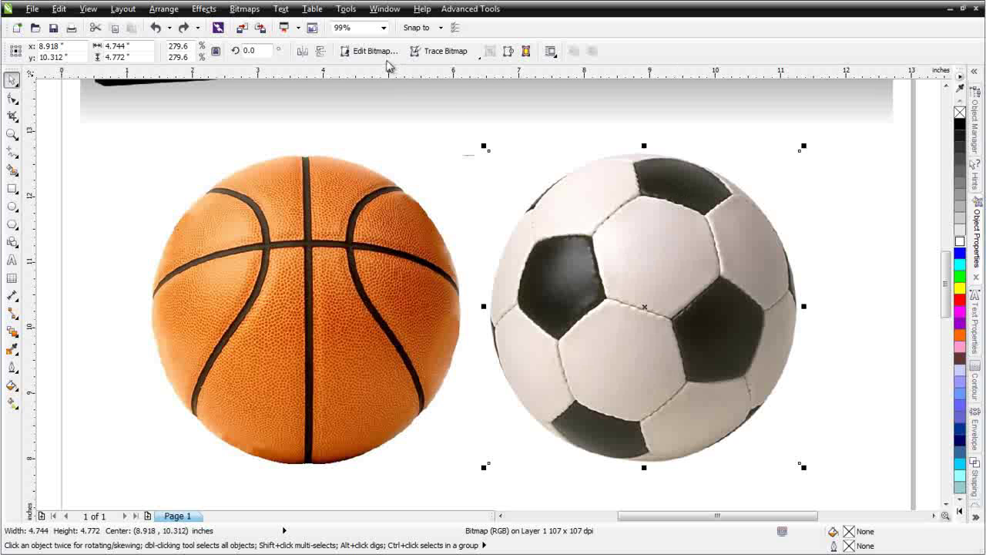
left_click(376, 52)
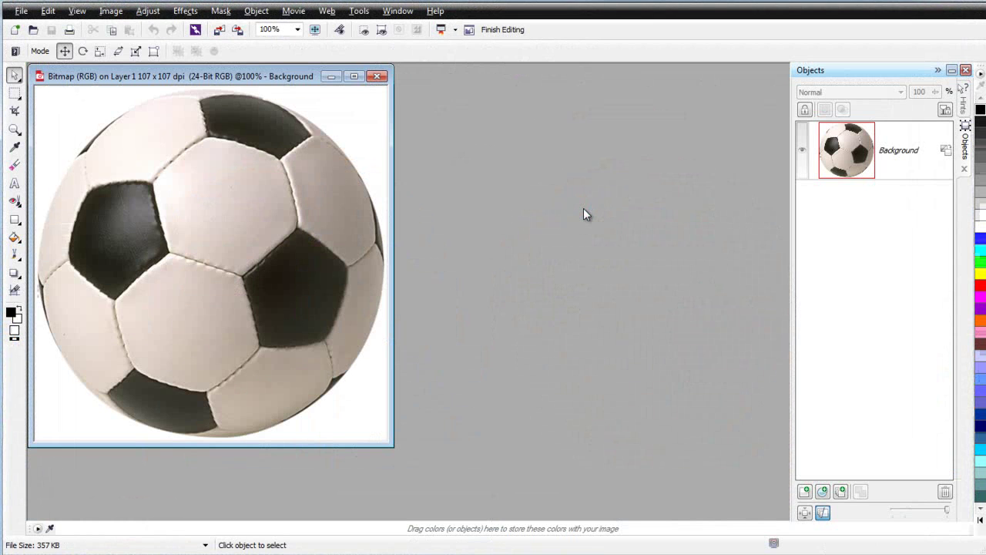
left_click(354, 76)
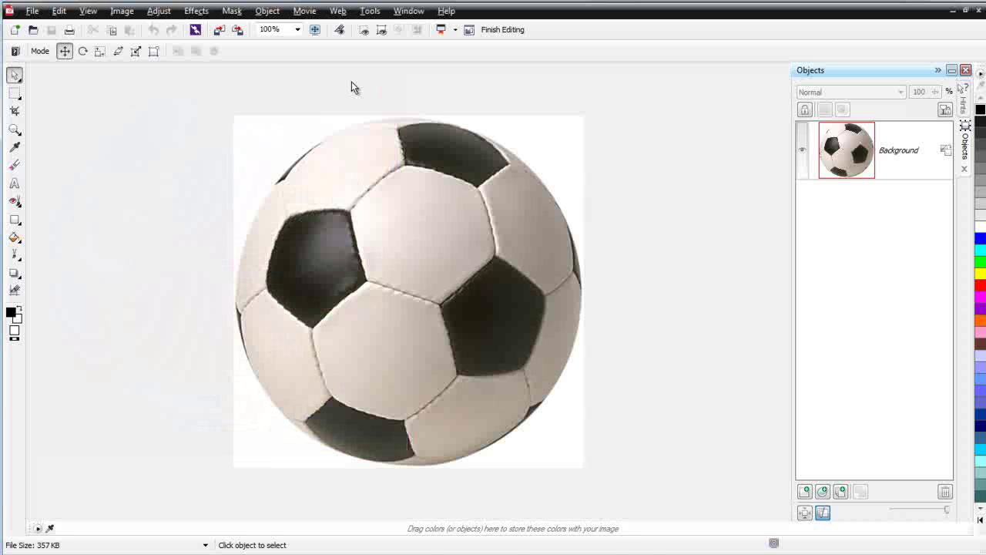
left_click(946, 154)
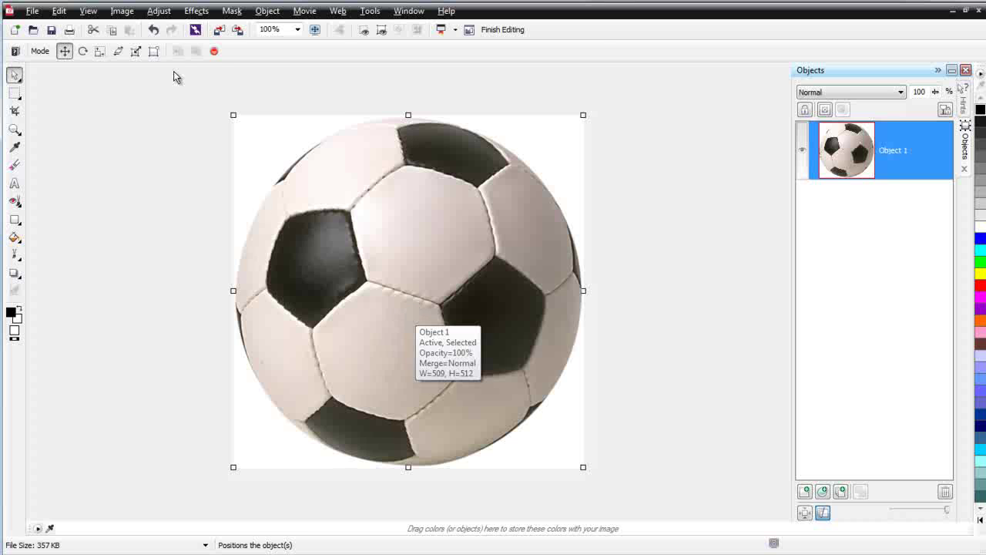
- Preview Local Equalization at width and height 50 on the whole unmasked image, and cancel it
left_click(157, 12)
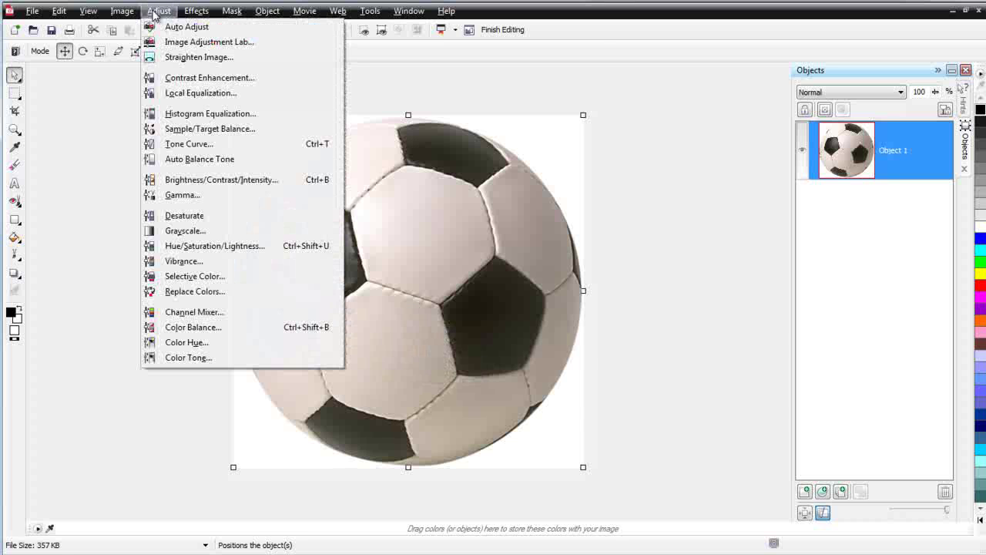
left_click(177, 94)
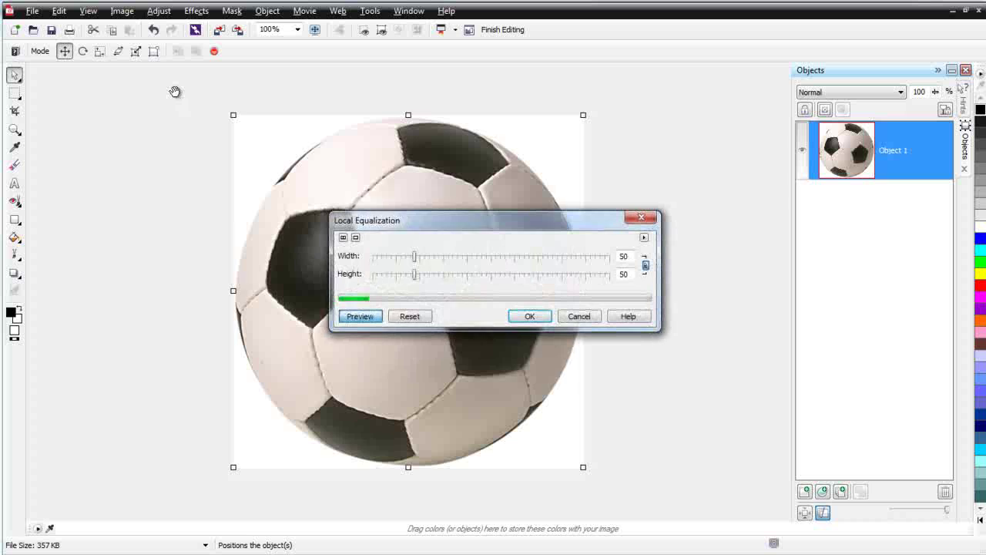
left_click_drag(431, 229, 712, 195)
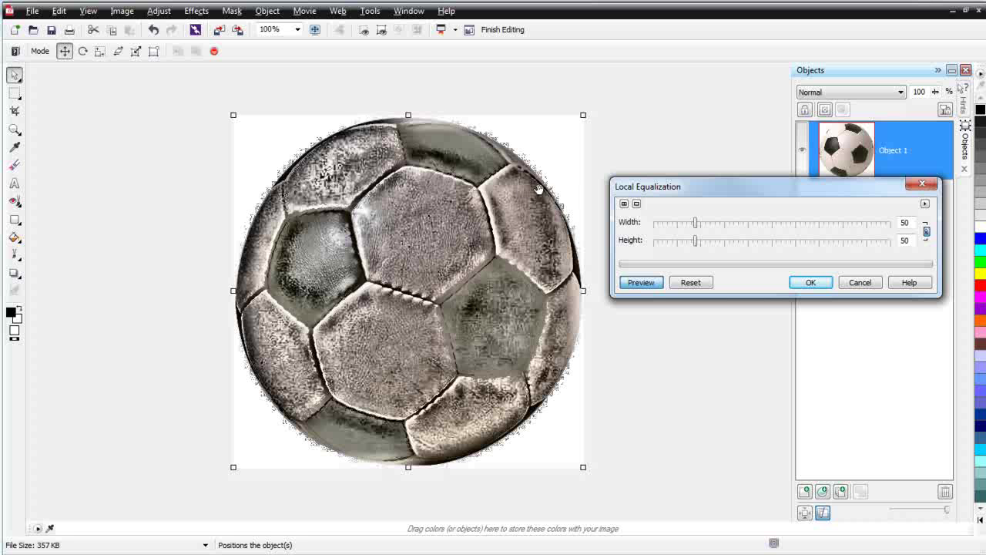
left_click(863, 282)
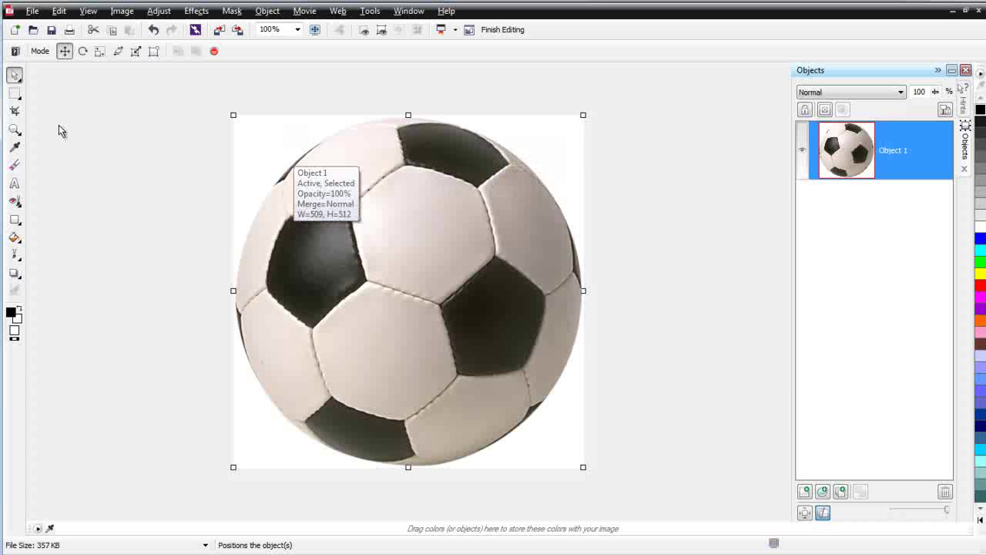
- Try masking the white area around the ball with the Magic Wand Mask at tolerance 2, and undo the mask
left_click(20, 100)
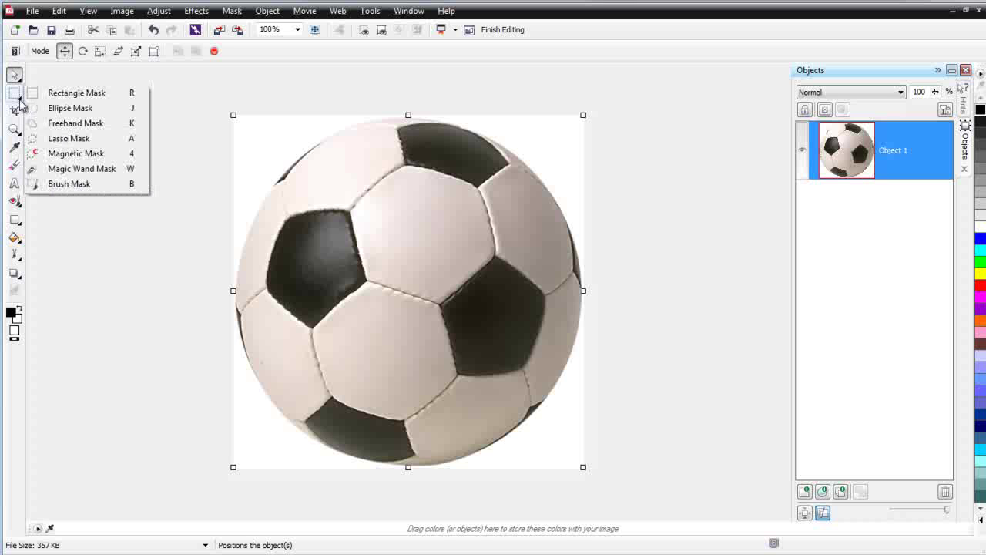
left_click(103, 168)
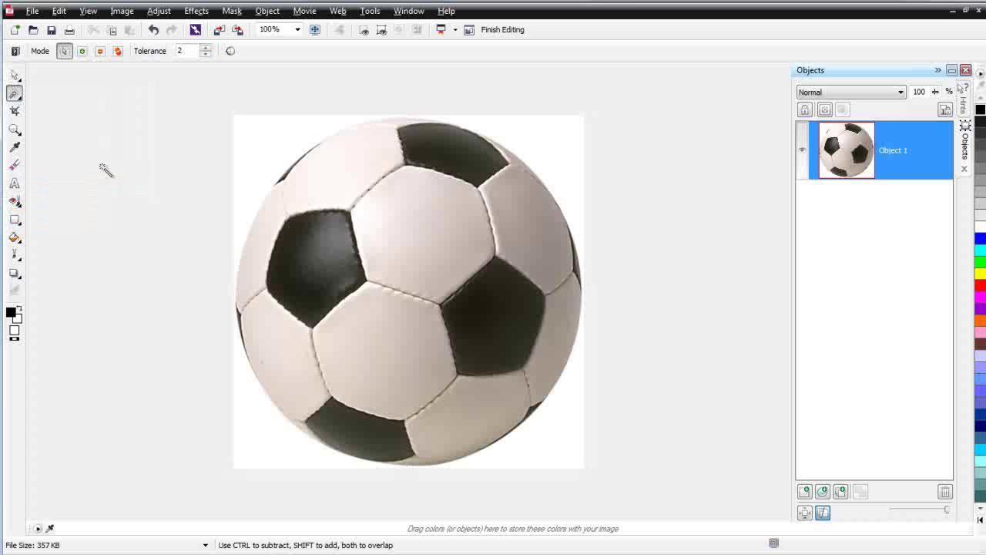
left_click(261, 132)
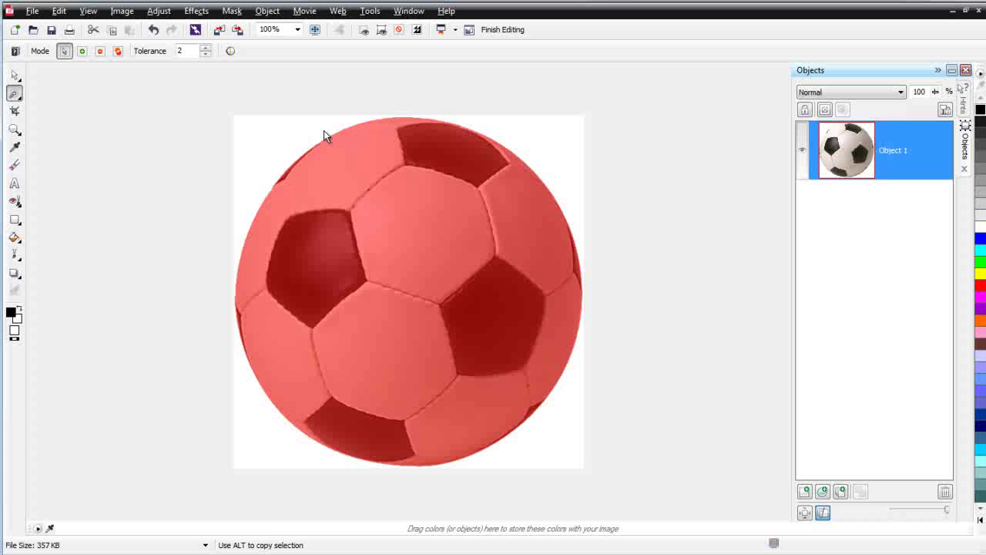
key("ctrl+z")
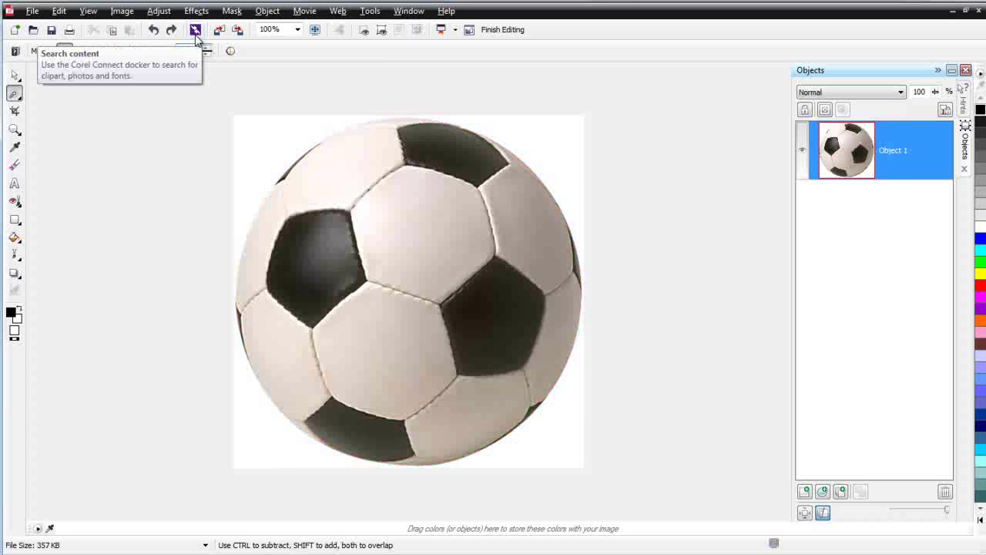
- Try the Magic Wand Mask on the white background at tolerance 100, set the tolerance to 2 and remove the mask
left_click(284, 144)
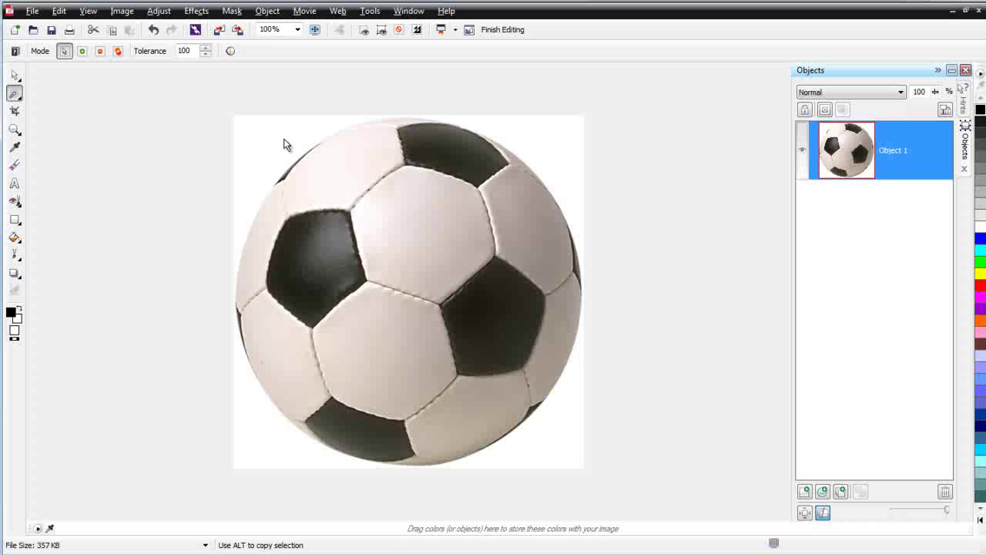
left_click(235, 11)
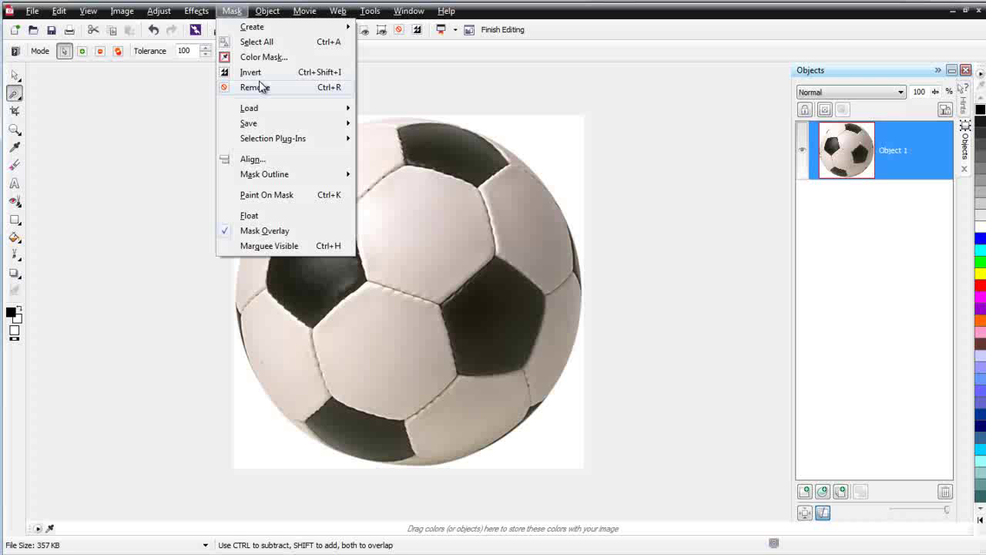
left_click(282, 7)
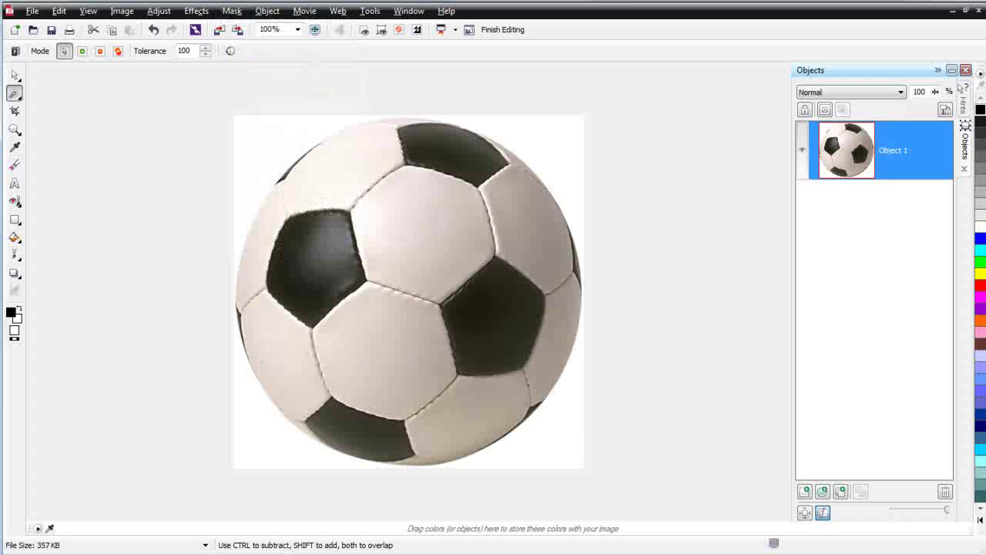
left_click(205, 49)
left_click(64, 51)
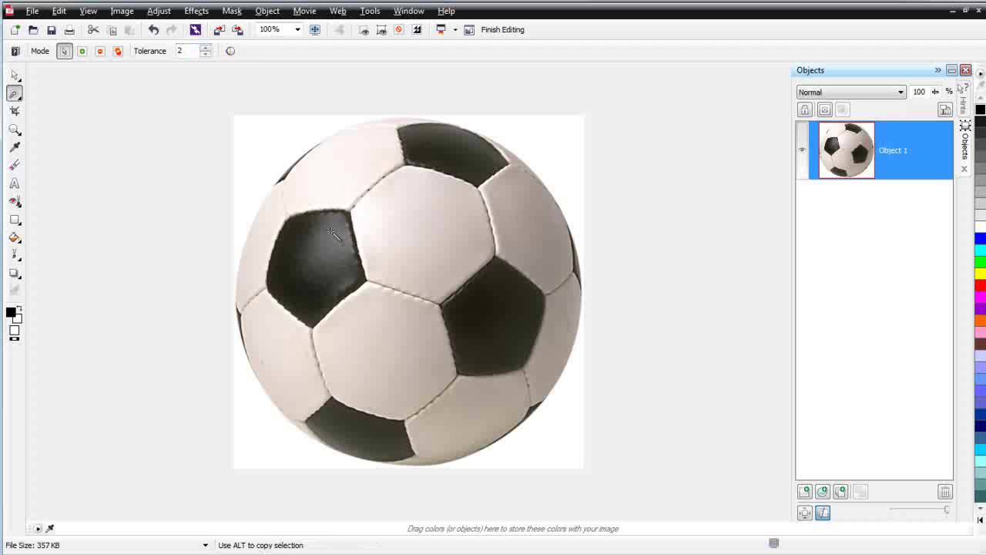
left_click(231, 11)
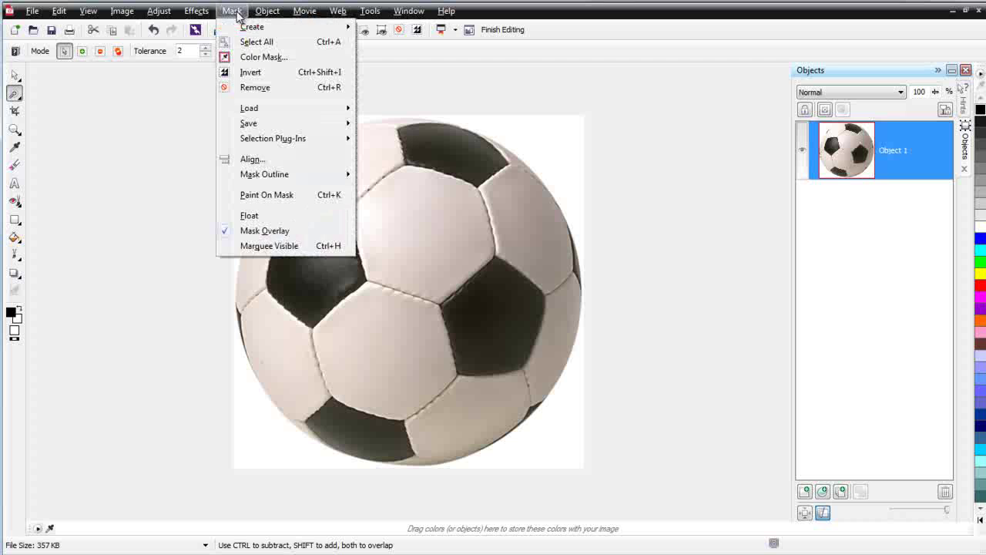
left_click(258, 88)
- Mask the white background with the Magic Wand at tolerance 2, and undo the mask
left_click(246, 306)
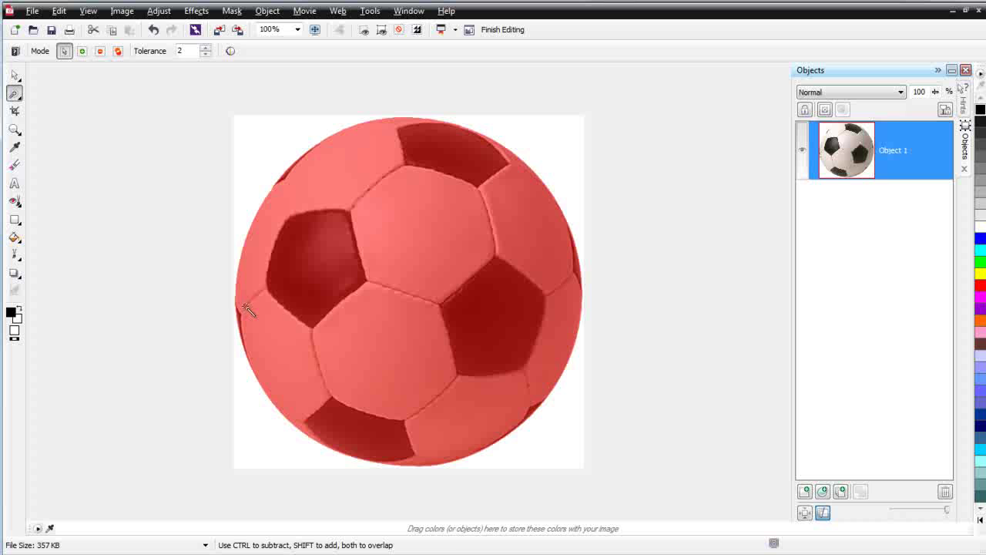
key("z")
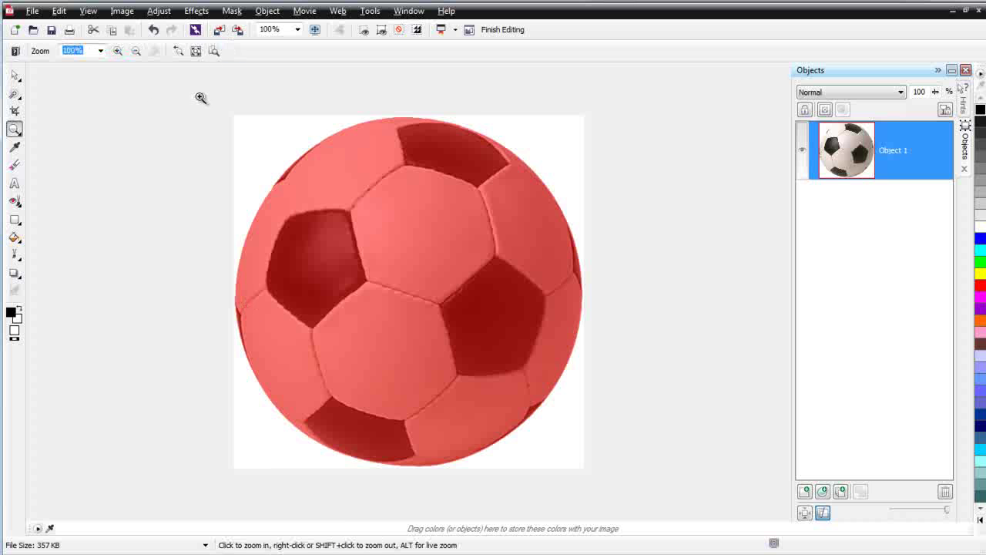
key("ctrl+z")
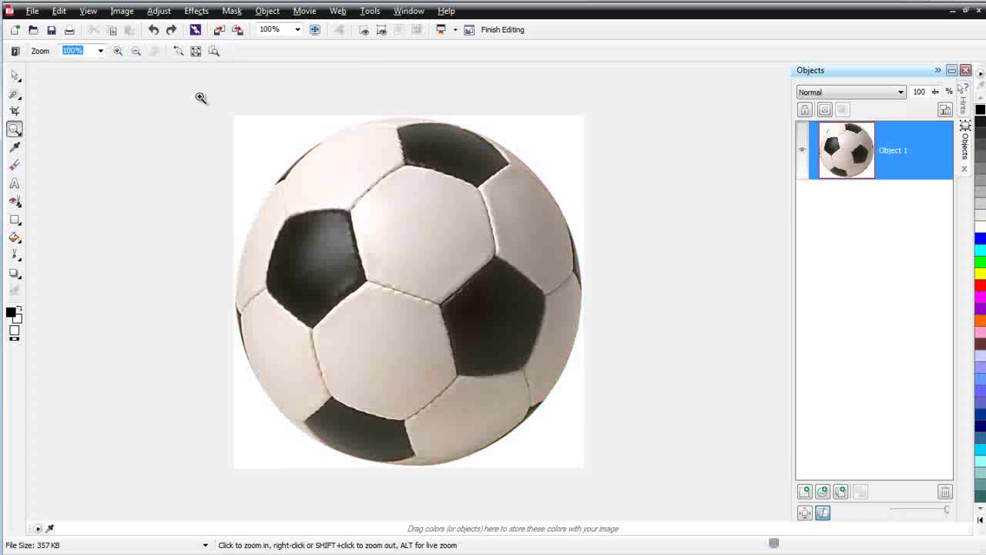
- Try masking the white background with the Magic Wand at tolerance 25, and undo the mask
left_click(14, 94)
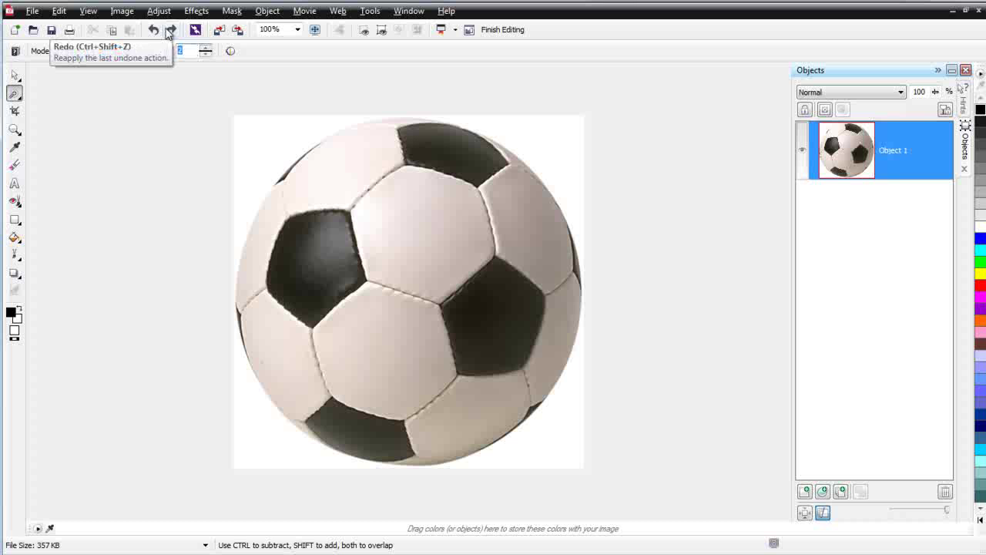
left_click(255, 125)
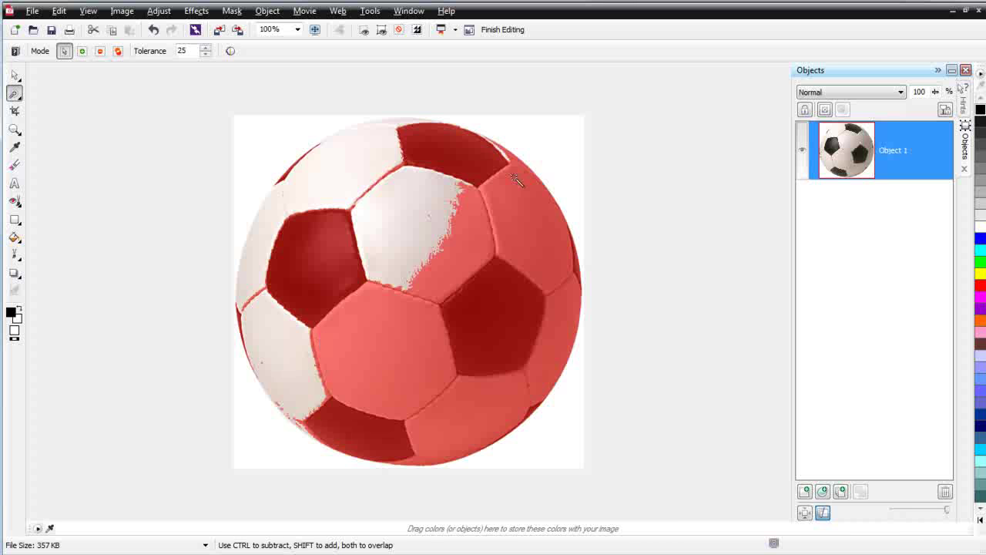
key("ctrl")
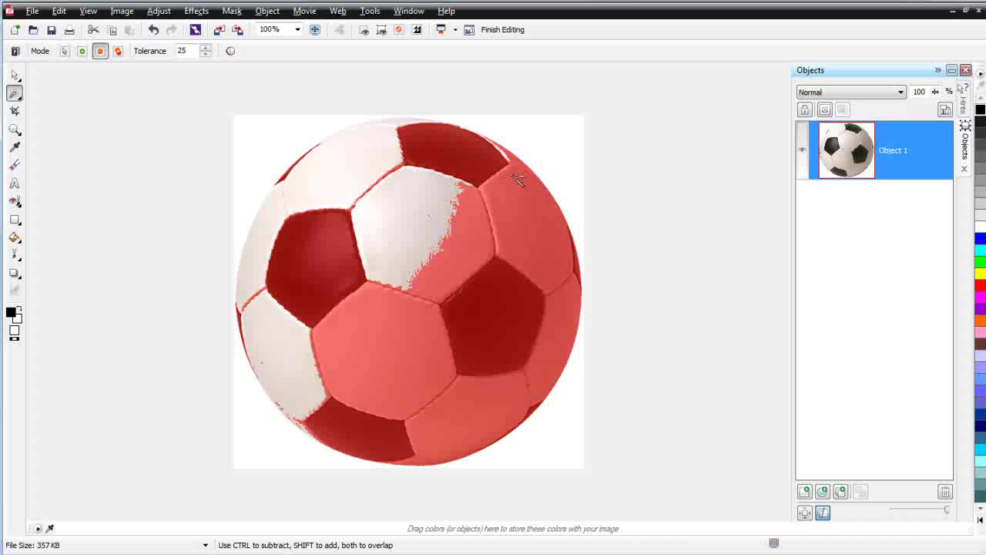
key("ctrl+z")
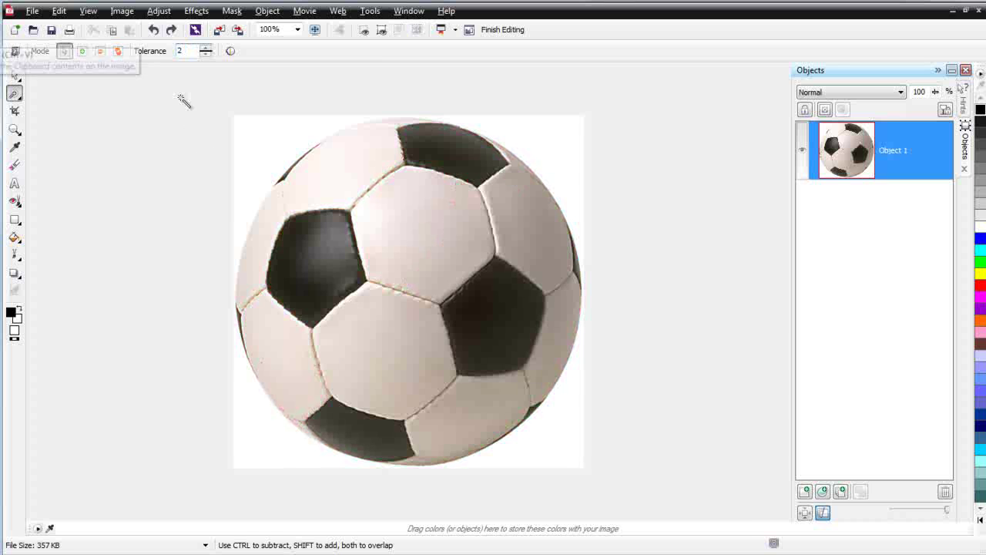
- Mask the white background with the Magic Wand at tolerance 2 and expand the mask outline by a width of 1
left_click(279, 150)
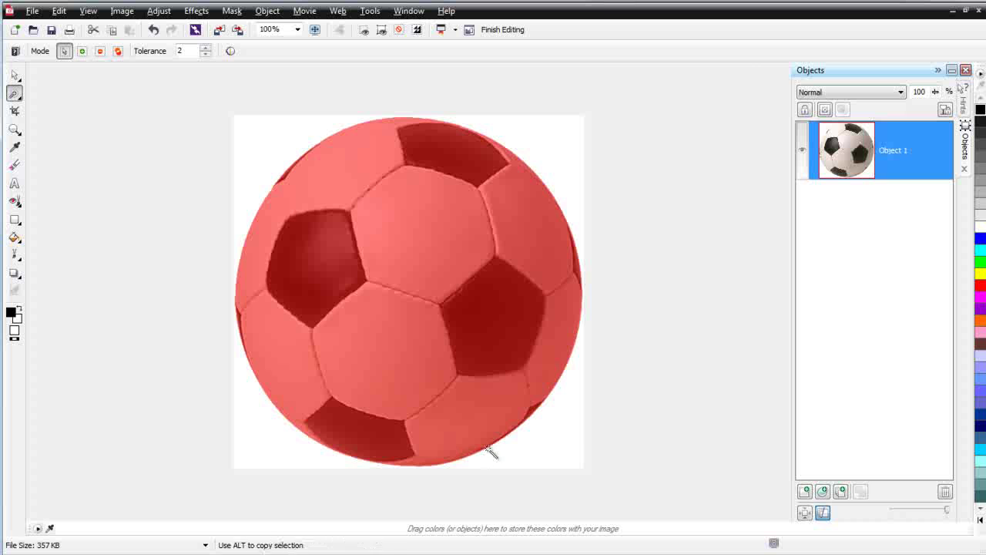
scroll(493, 455, "up", 2)
scroll(524, 443, "up", 3)
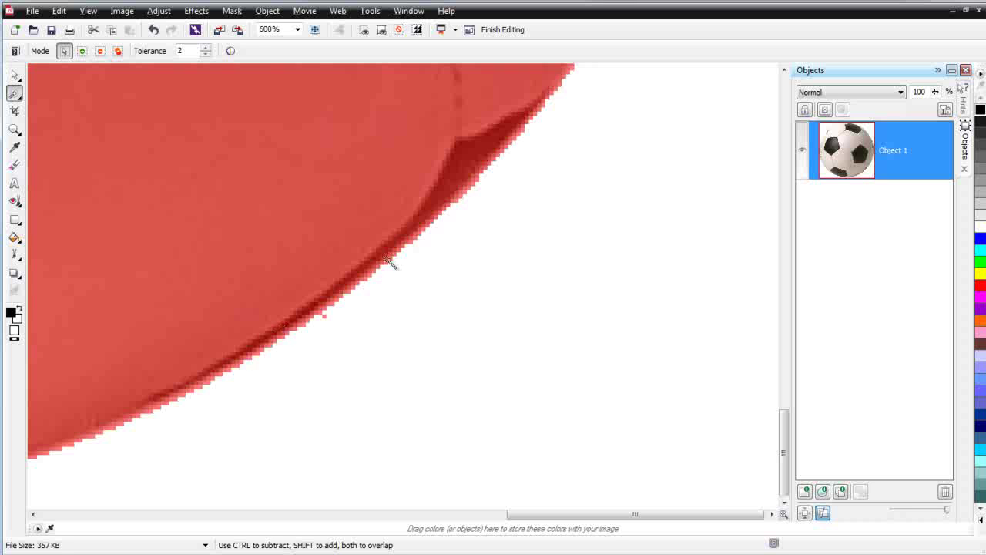
left_click(231, 11)
mouse_move(279, 176)
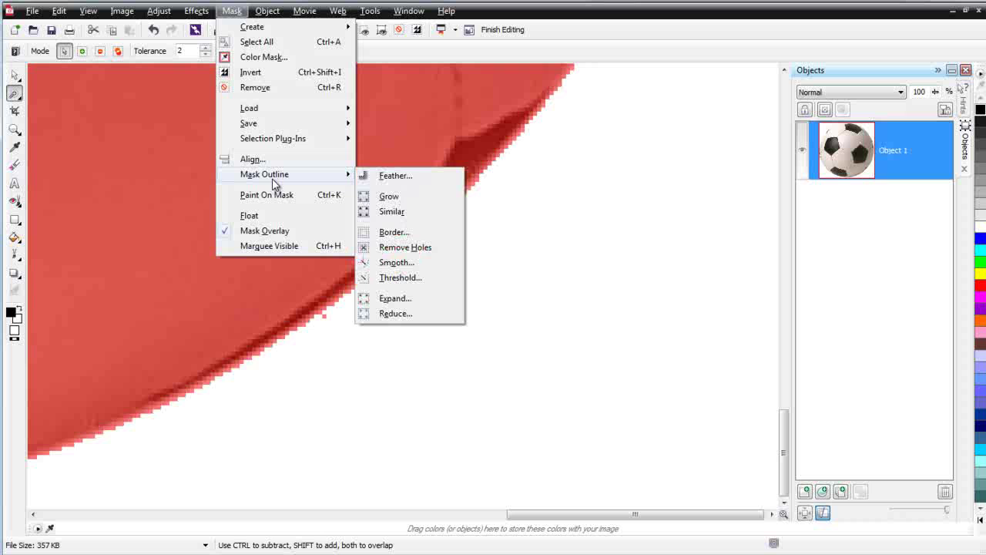
left_click(393, 298)
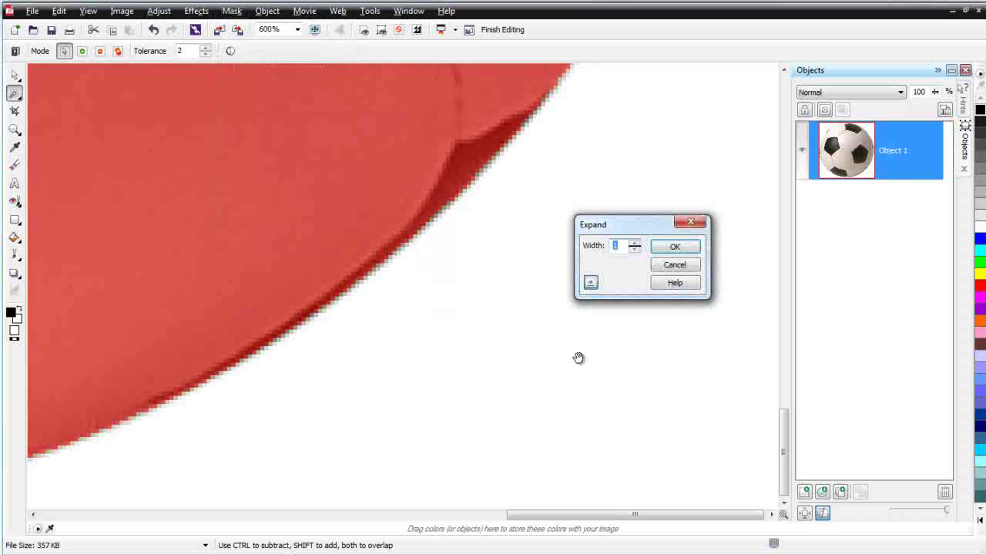
left_click(673, 245)
scroll(512, 277, "down", 2)
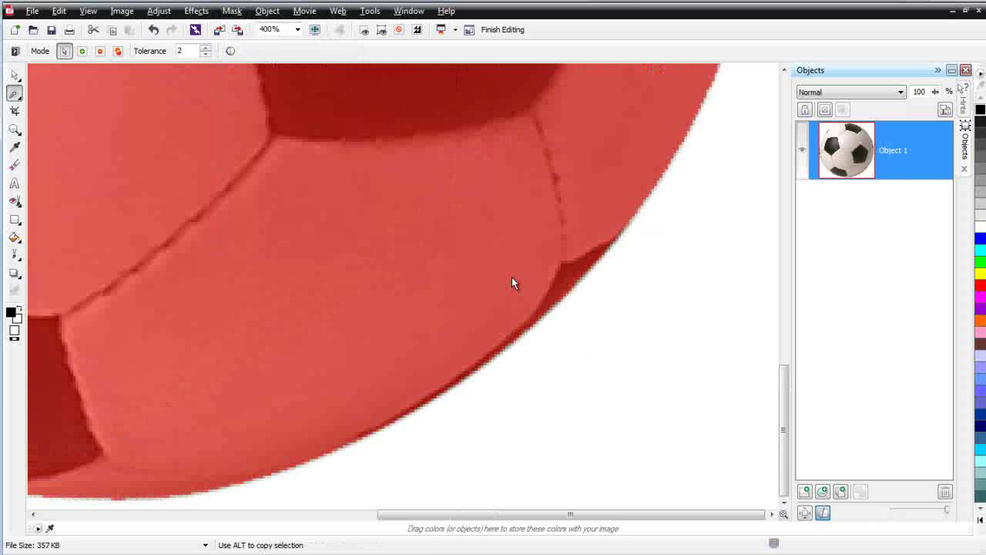
scroll(512, 285, "down", 1)
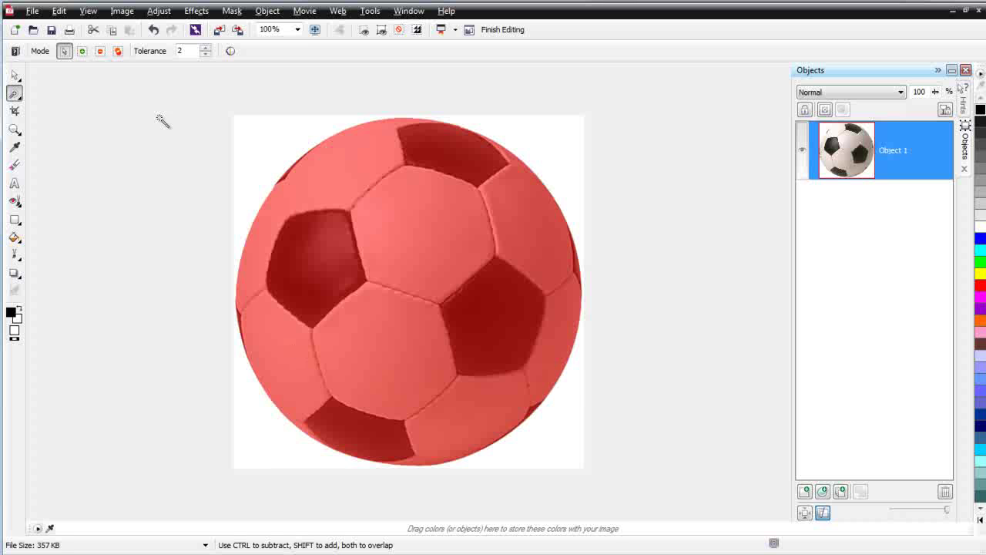
- Invert the mask to select only the ball and open Local Equalization for it, keeping the ball in view
left_click(231, 12)
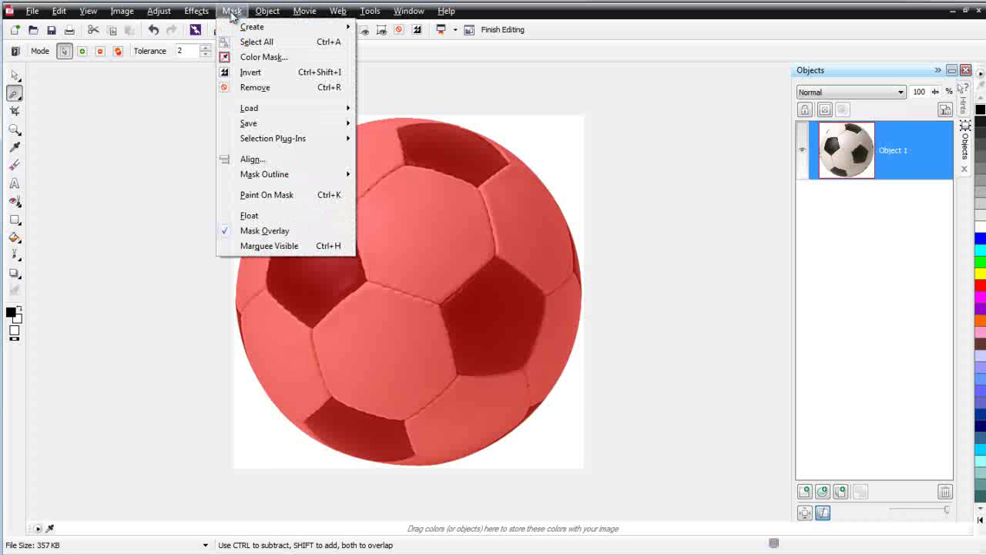
left_click(251, 71)
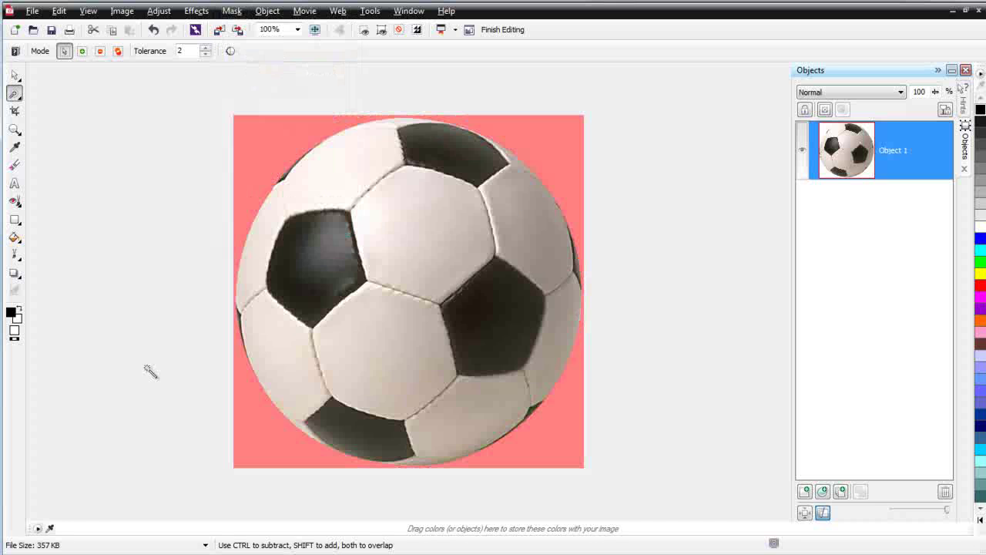
left_click(161, 12)
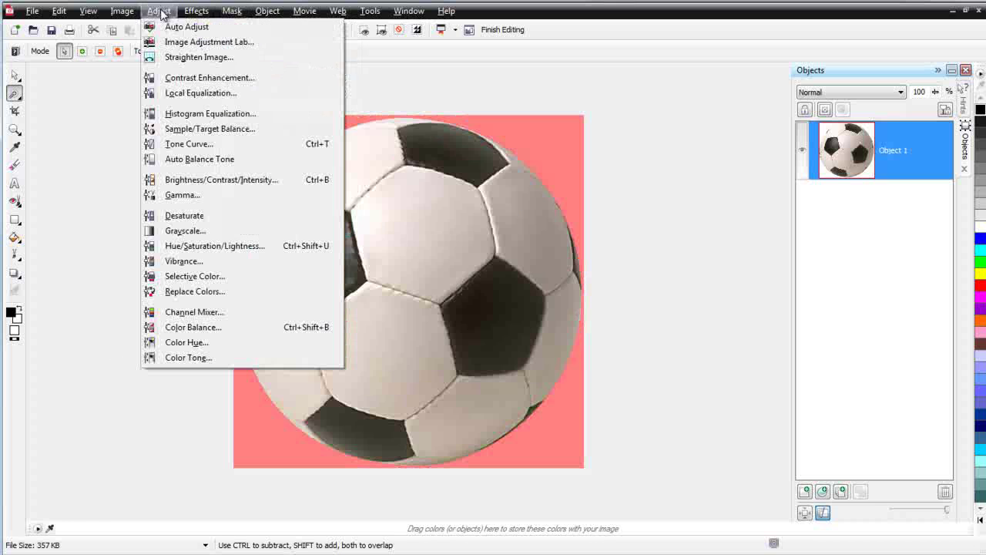
left_click(181, 93)
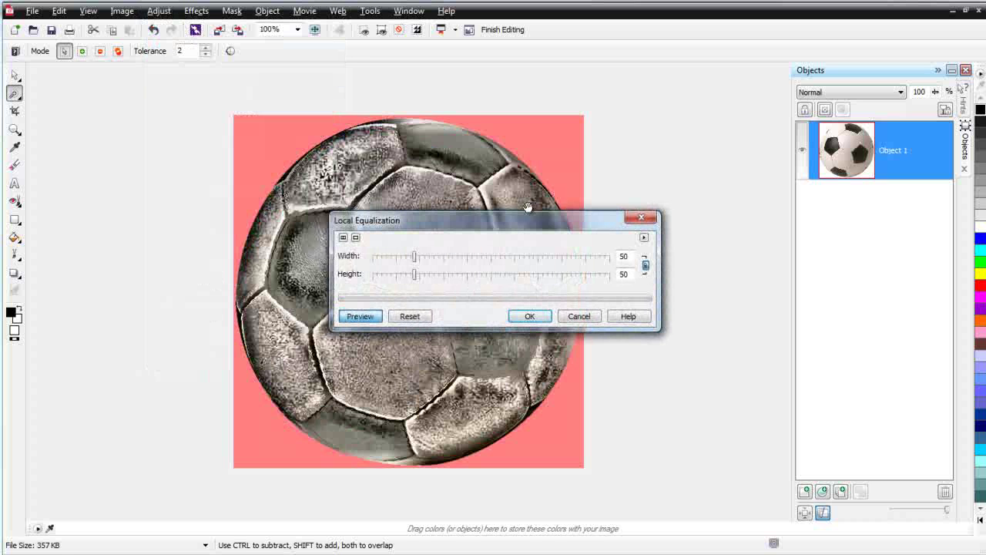
left_click_drag(516, 227, 778, 223)
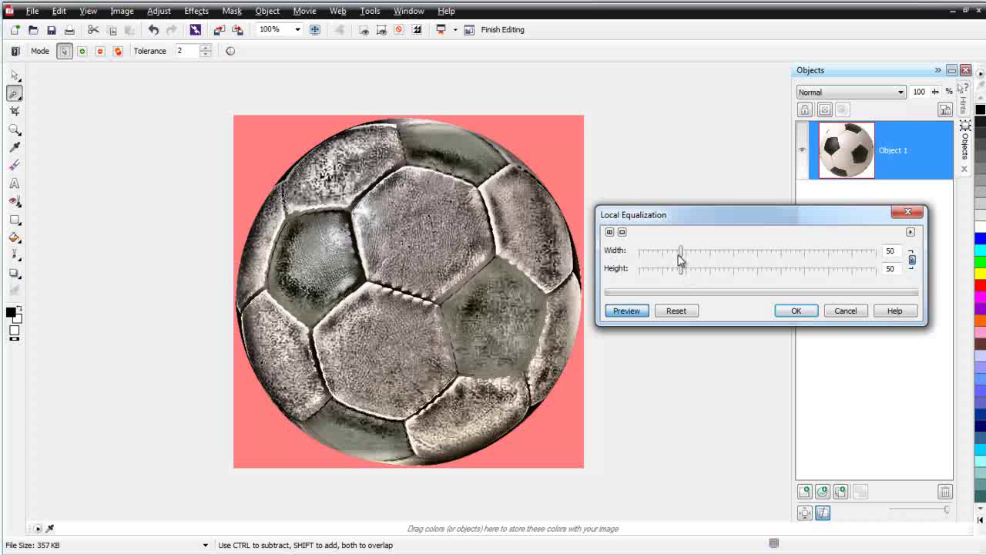
- Set the linked Local Equalization width and height to 132, unlink them, and set the width to 88
left_click_drag(709, 259, 761, 266)
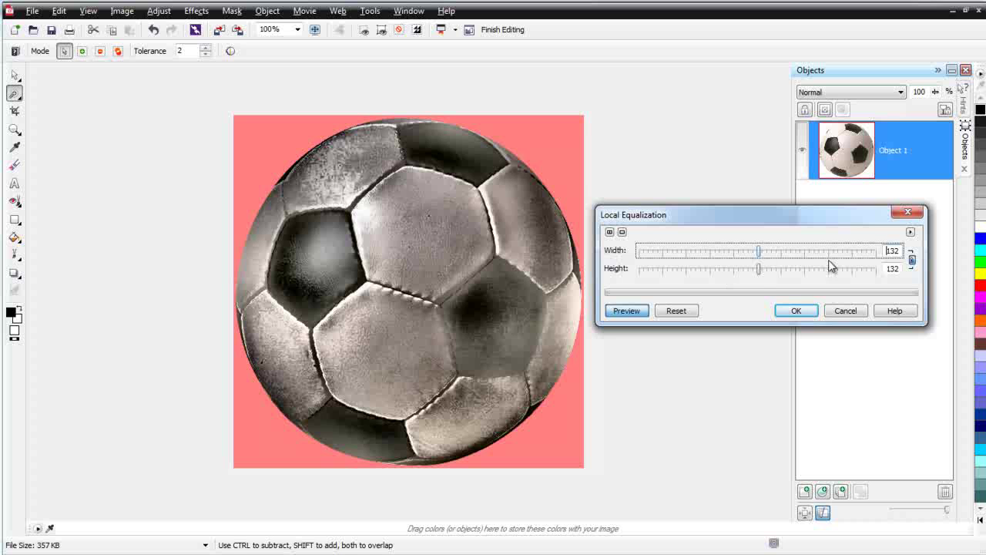
left_click(912, 260)
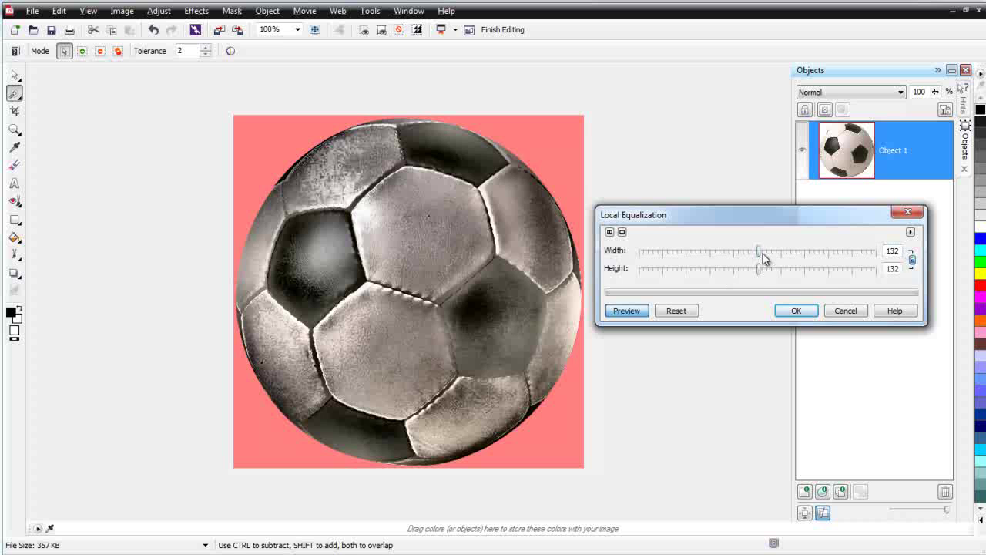
left_click_drag(759, 253, 717, 256)
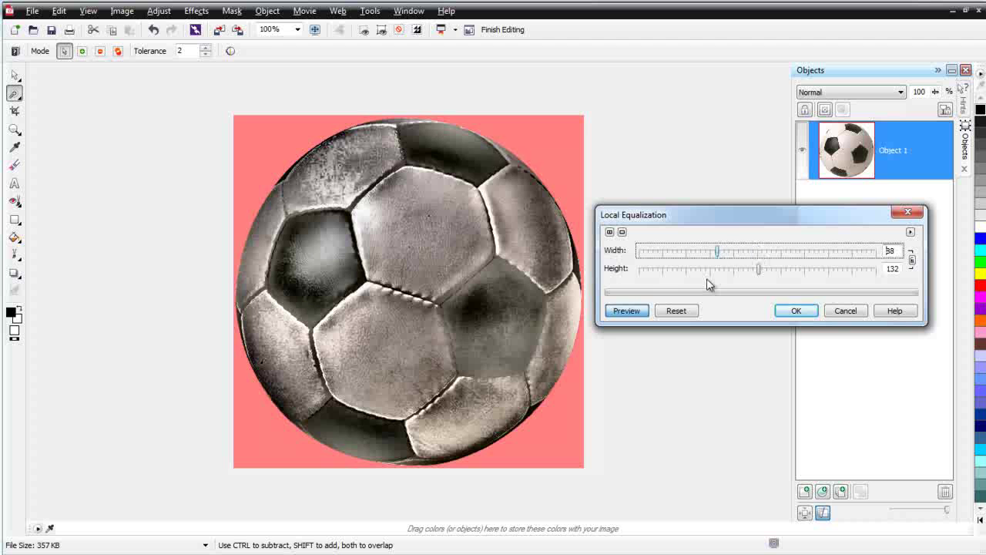
- Compare the original and equalized ball in the split and single previews, and return to previewing on the image itself
left_click(610, 233)
left_click(609, 232)
left_click_drag(758, 218, 445, 148)
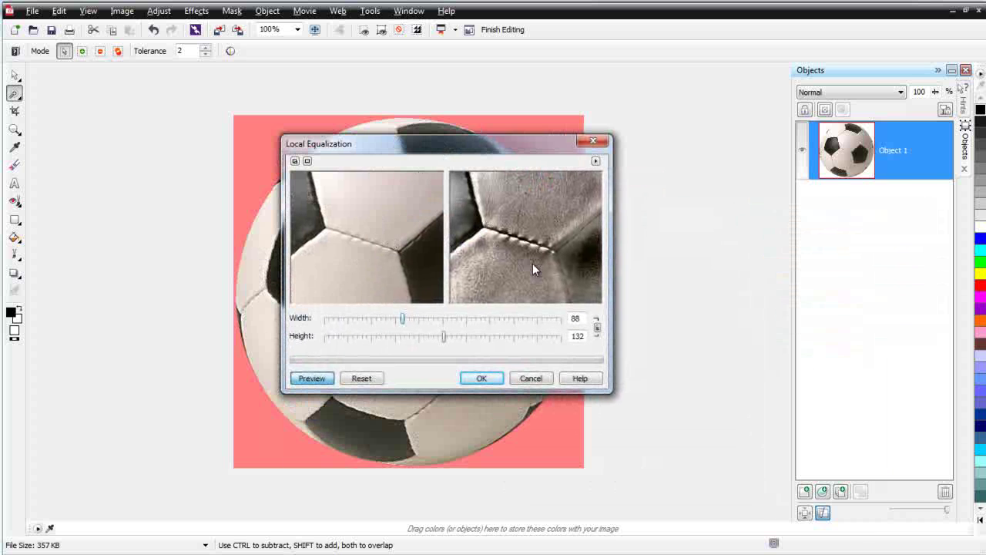
left_click_drag(375, 232, 459, 264)
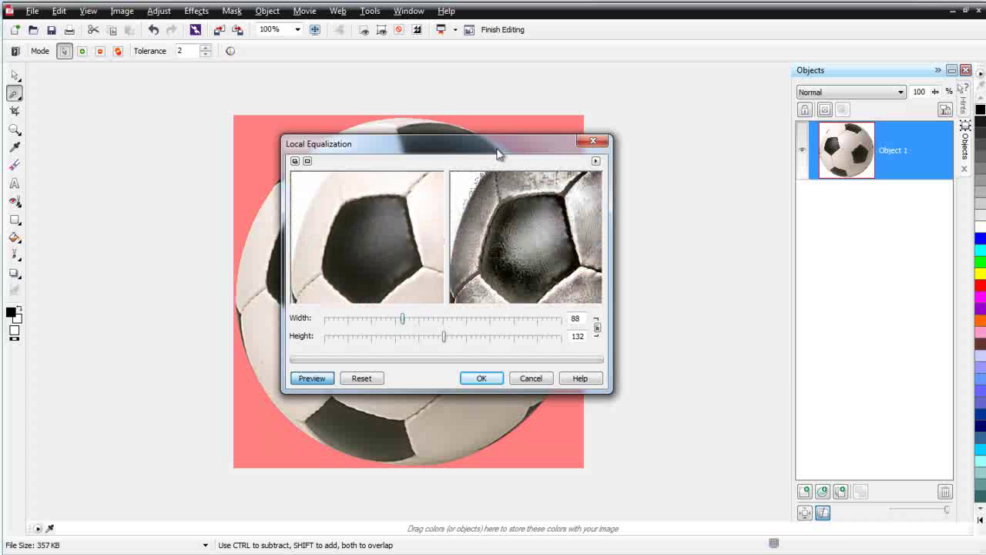
left_click_drag(500, 150, 756, 134)
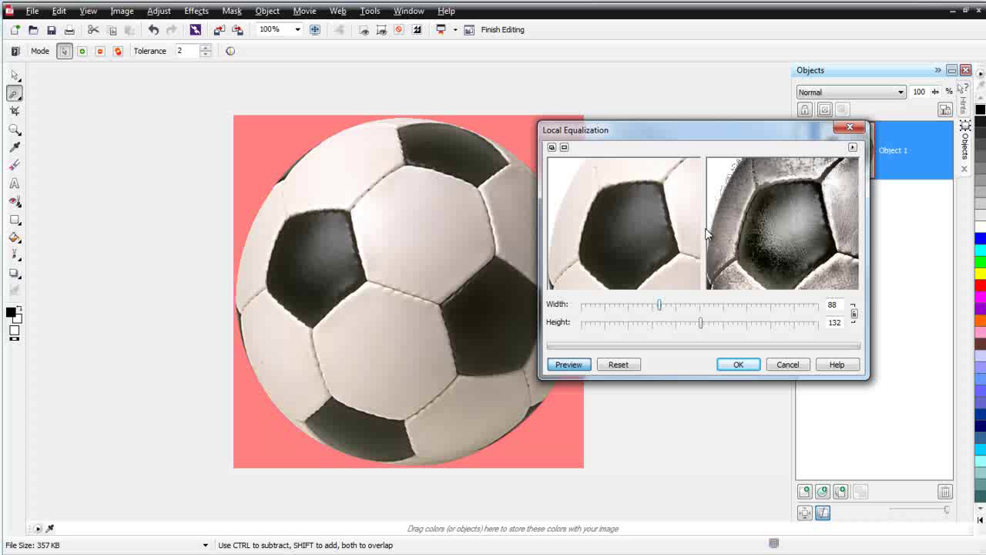
left_click(565, 148)
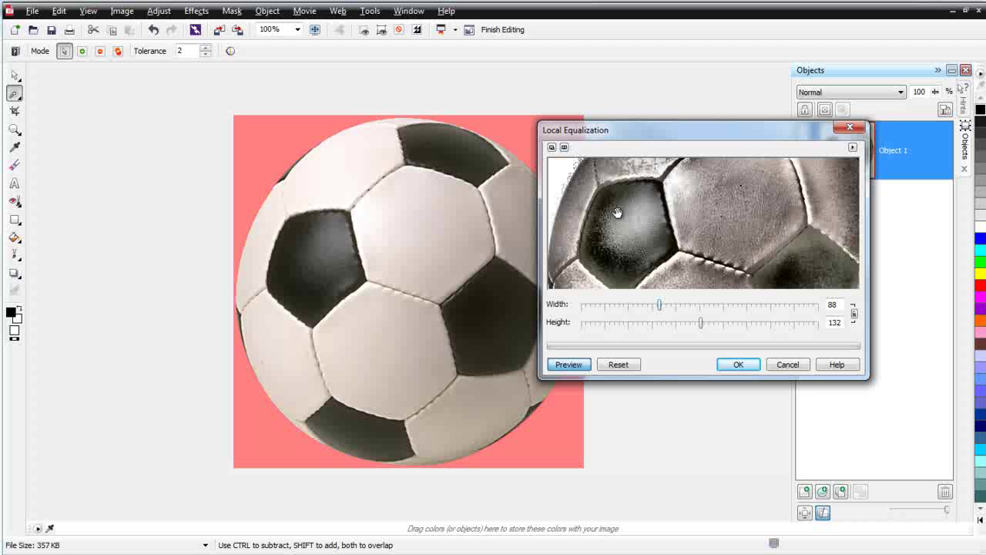
left_click(853, 147)
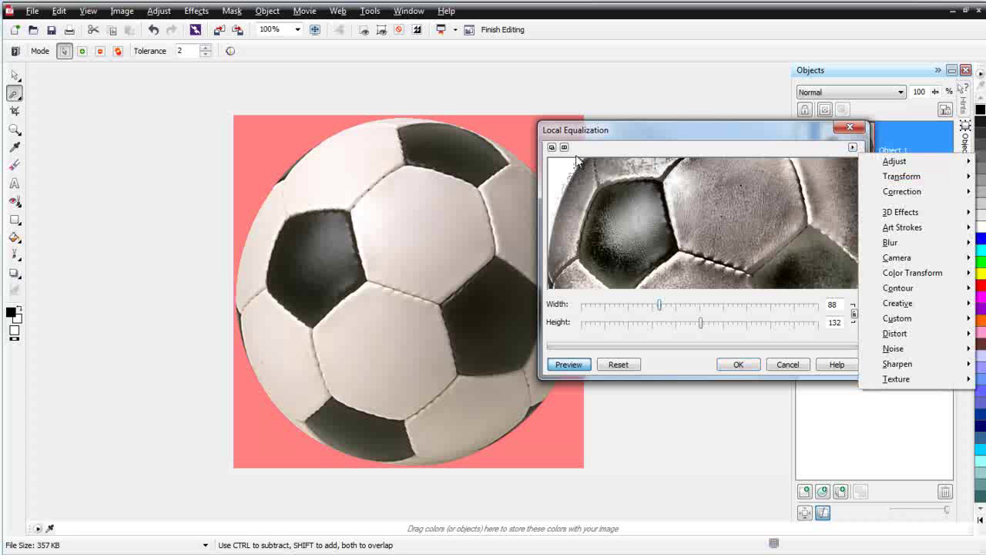
left_click(552, 147)
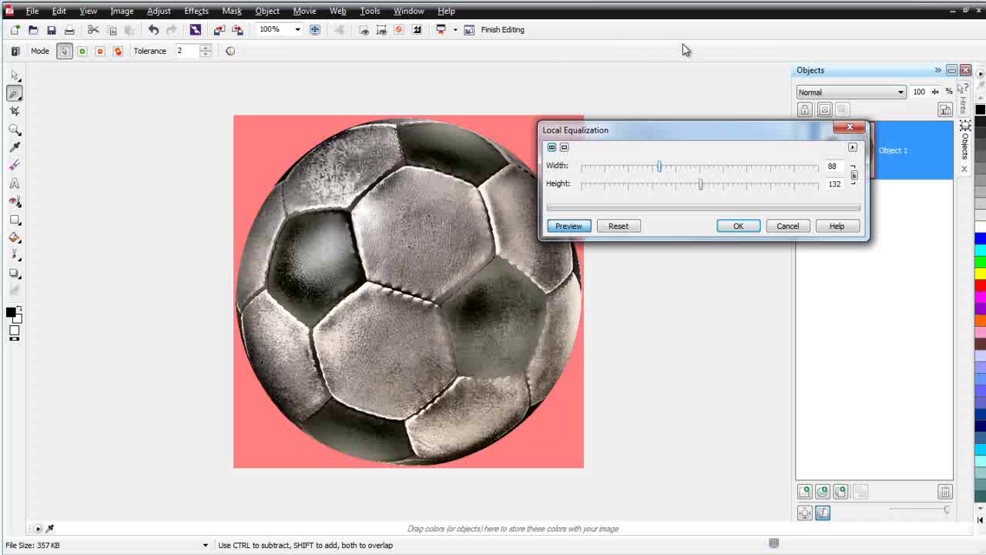
left_click(853, 148)
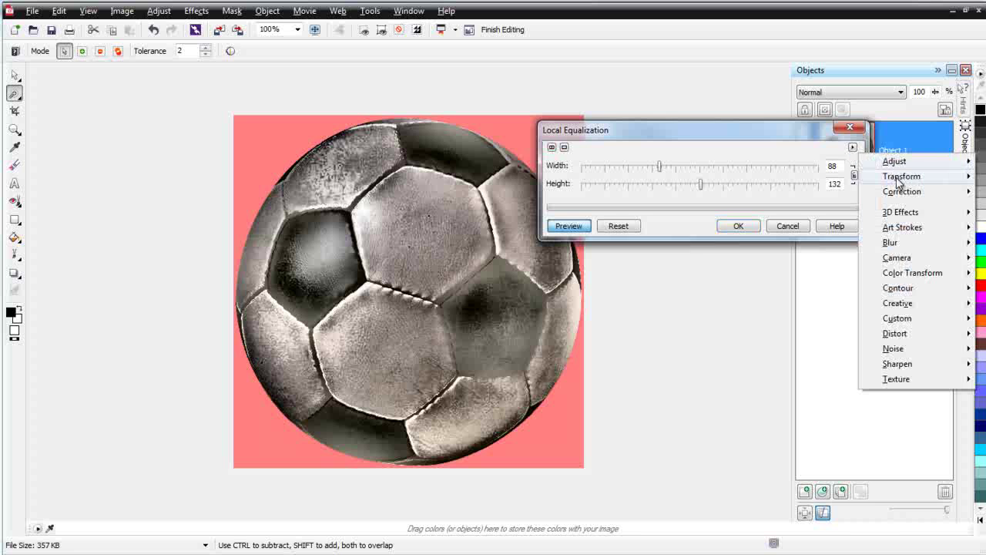
mouse_move(914, 306)
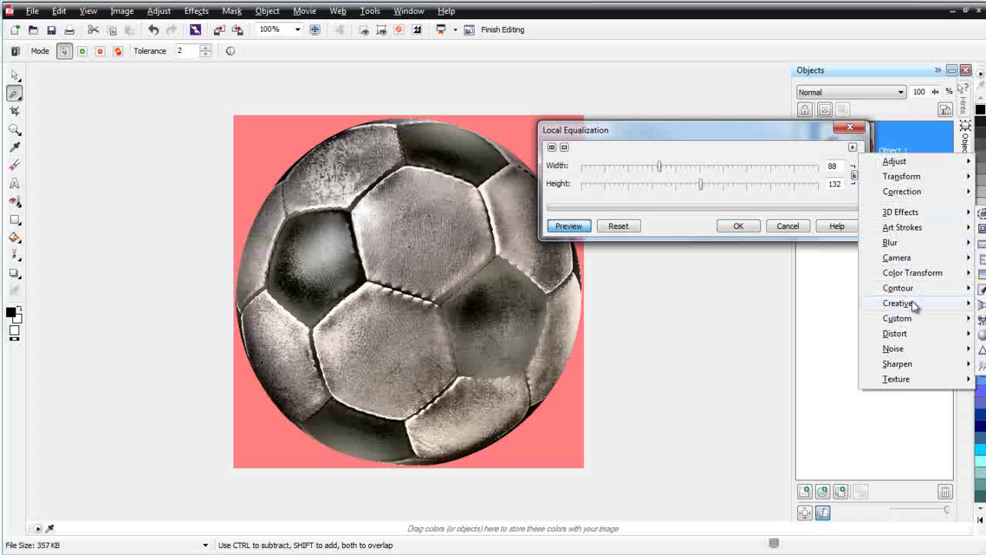
mouse_move(854, 152)
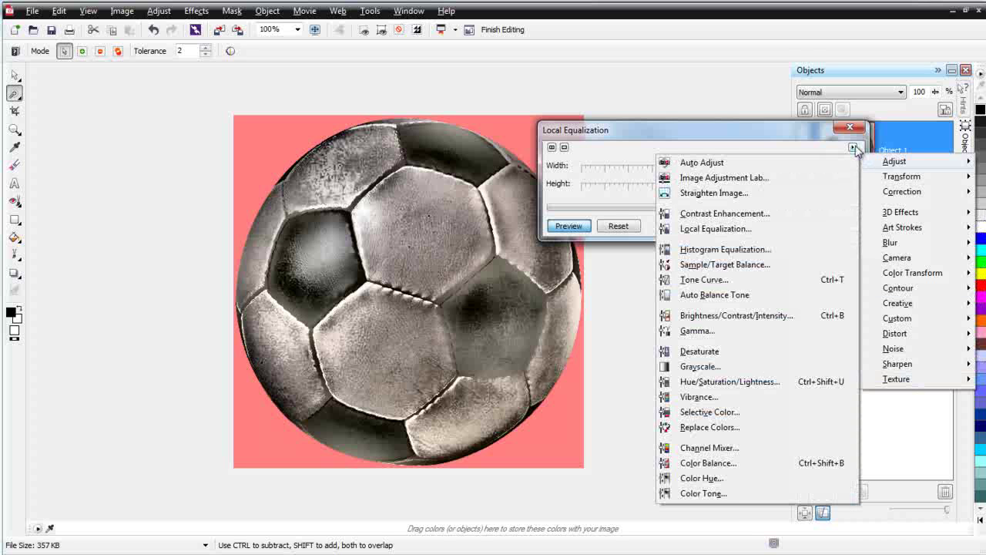
left_click(808, 133)
- Try Local Equalization heights of 229 and 11, set the height to 93 and apply the effect to the ball
left_click_drag(794, 135, 711, 115)
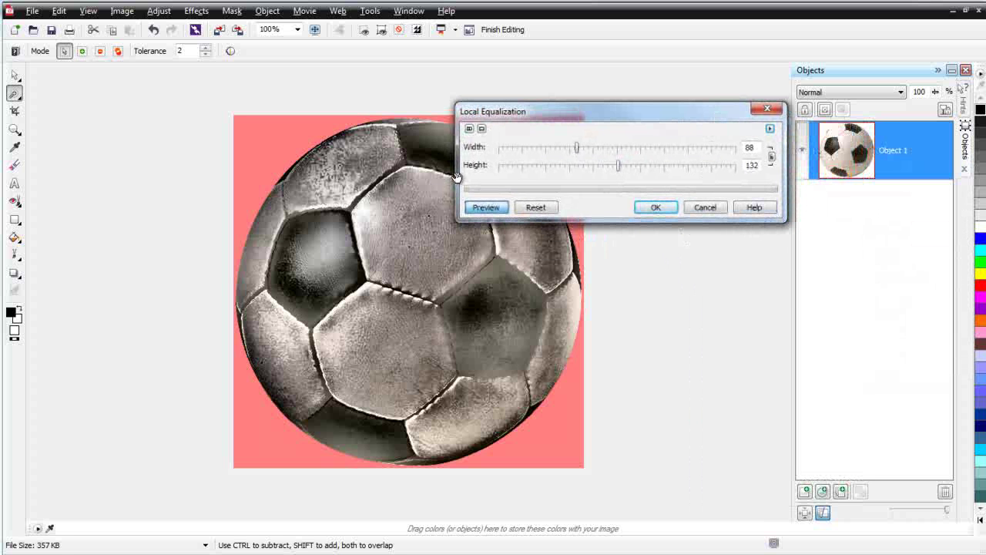
left_click_drag(621, 171, 709, 188)
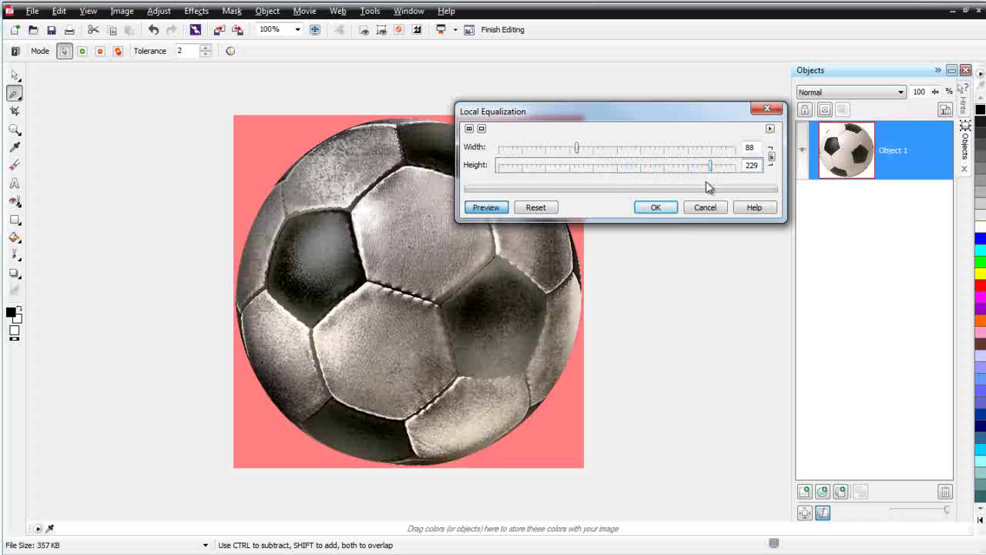
left_click_drag(713, 167, 507, 173)
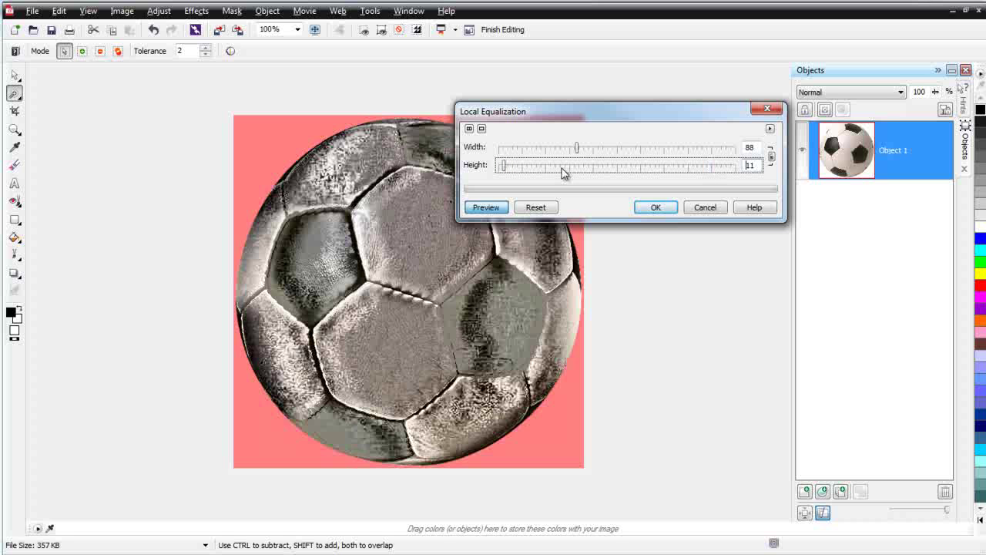
left_click_drag(504, 167, 585, 171)
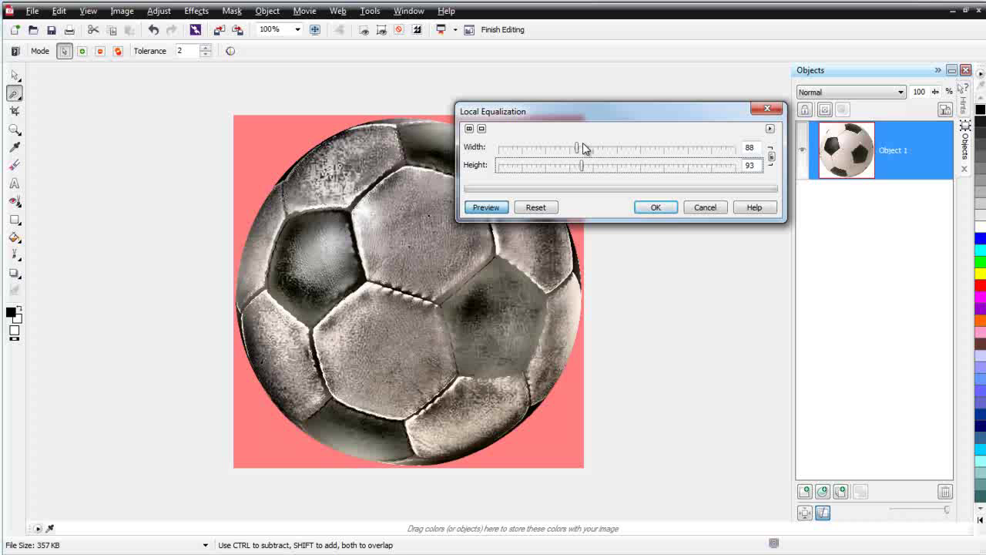
left_click(654, 209)
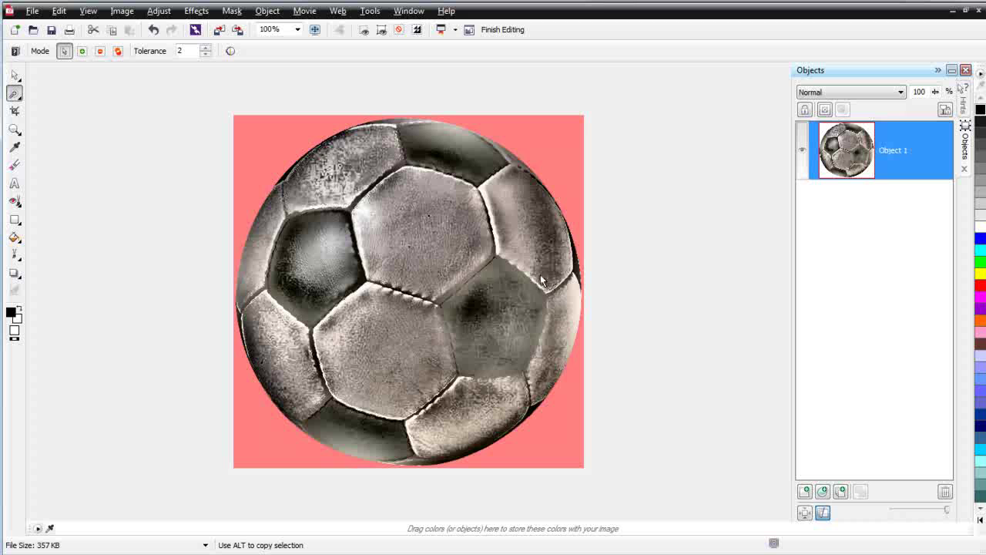
- Preview the Water Marker art stroke on the masked ball with its default settings and cancel it
left_click(195, 12)
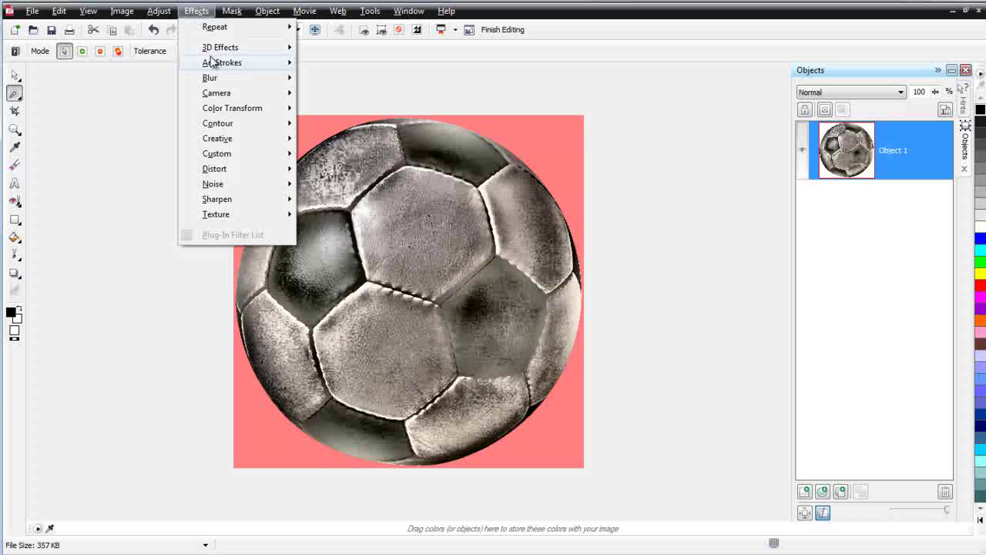
mouse_move(211, 62)
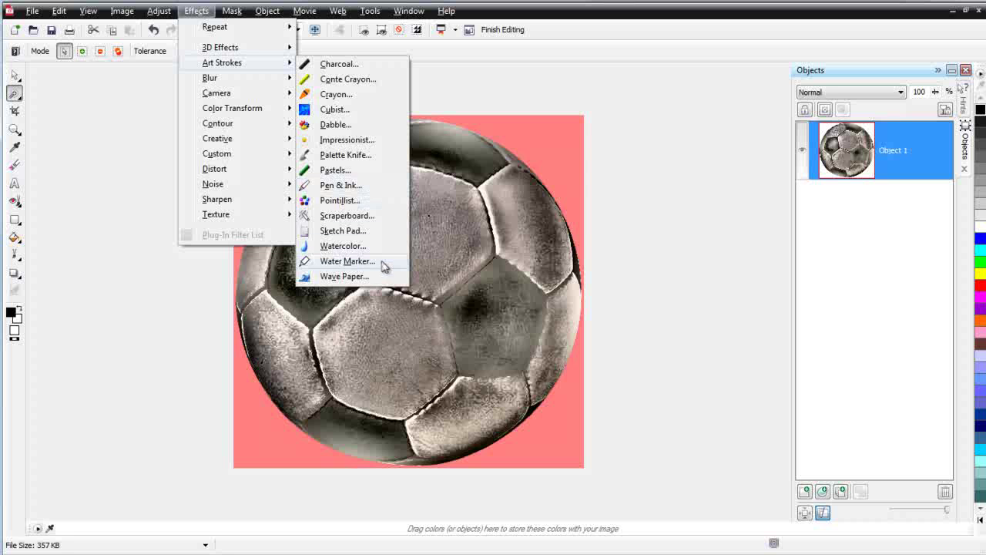
left_click(347, 261)
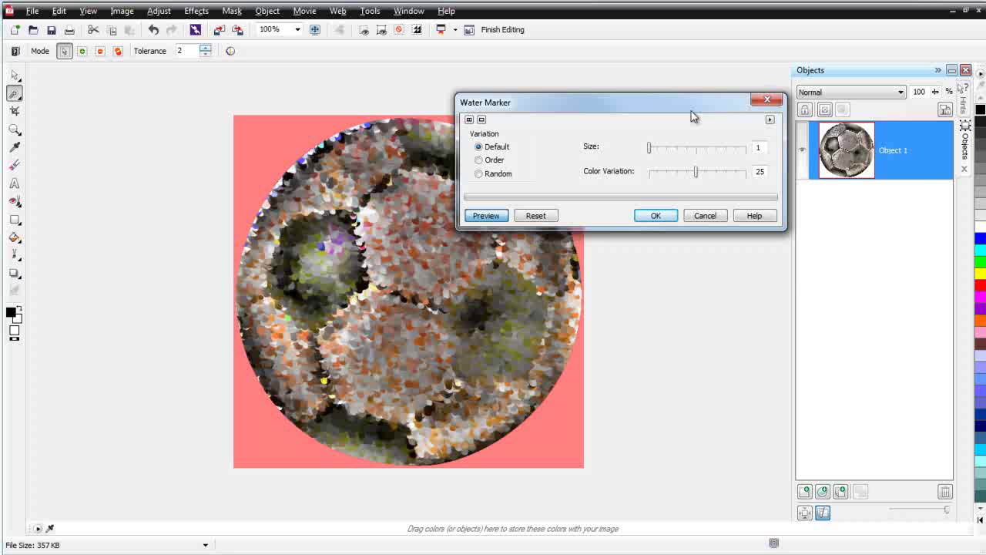
left_click_drag(687, 111, 817, 148)
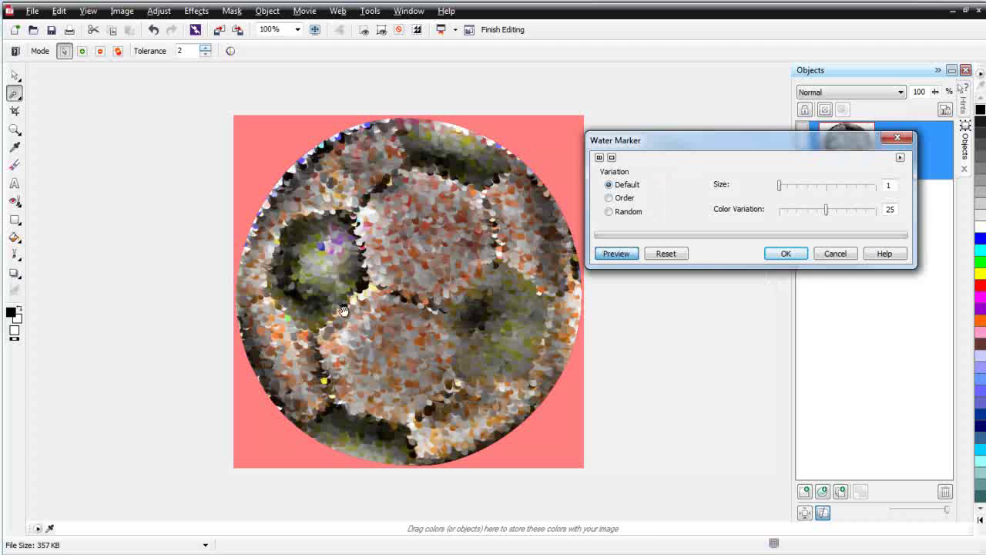
left_click(840, 253)
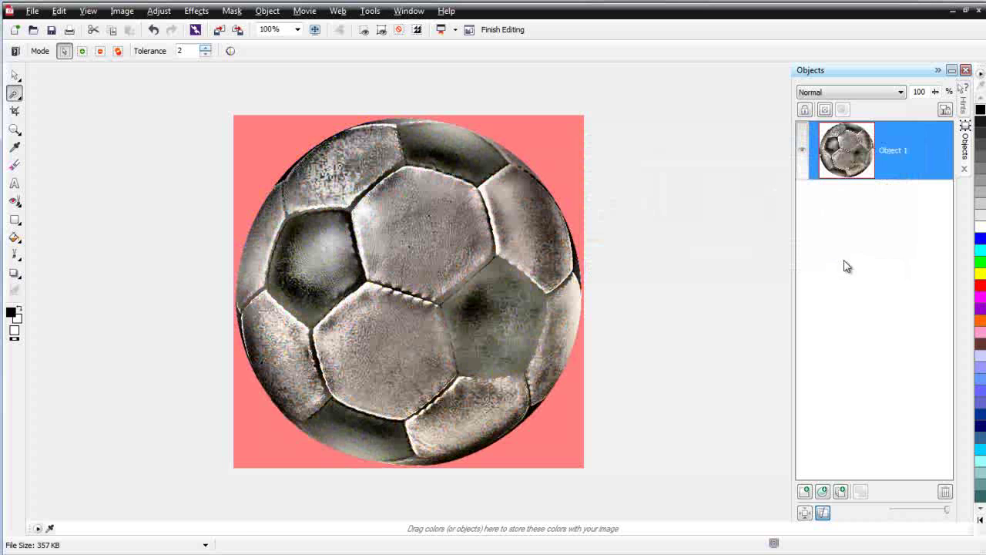
- Check the image's size and resolution in the Resample settings without changing them
left_click(122, 11)
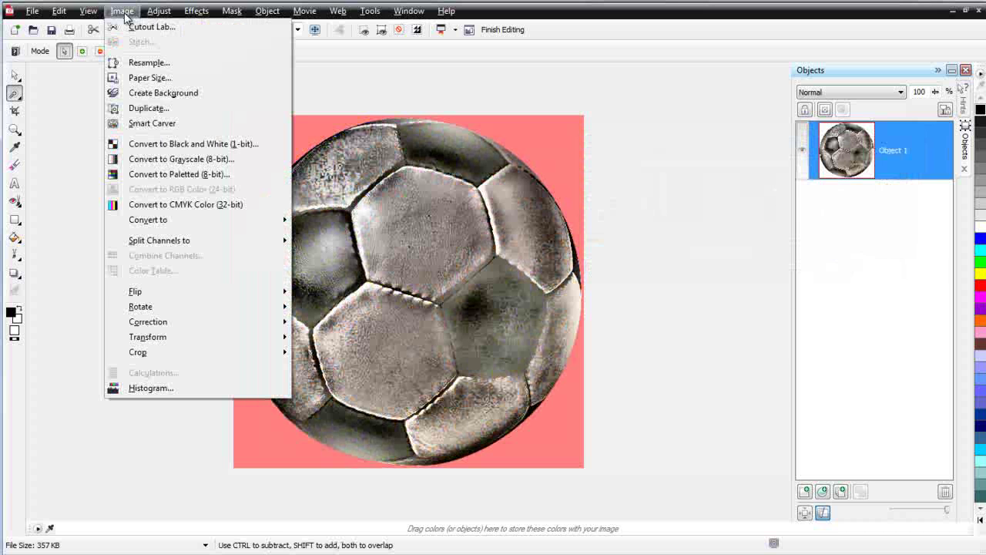
left_click(140, 64)
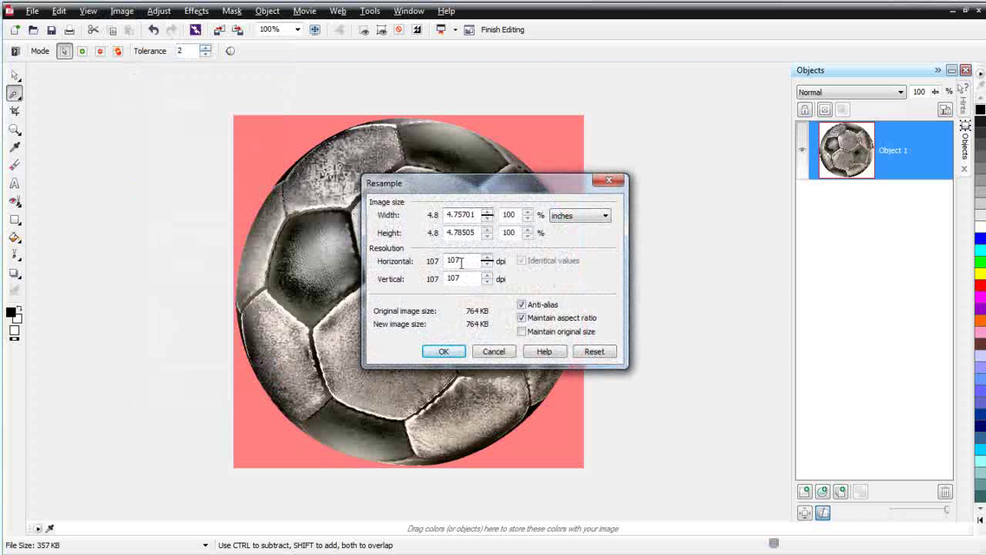
left_click(494, 351)
- Preview the Water Marker effect once more to examine its dab size relative to the ball, and discard it
left_click(205, 12)
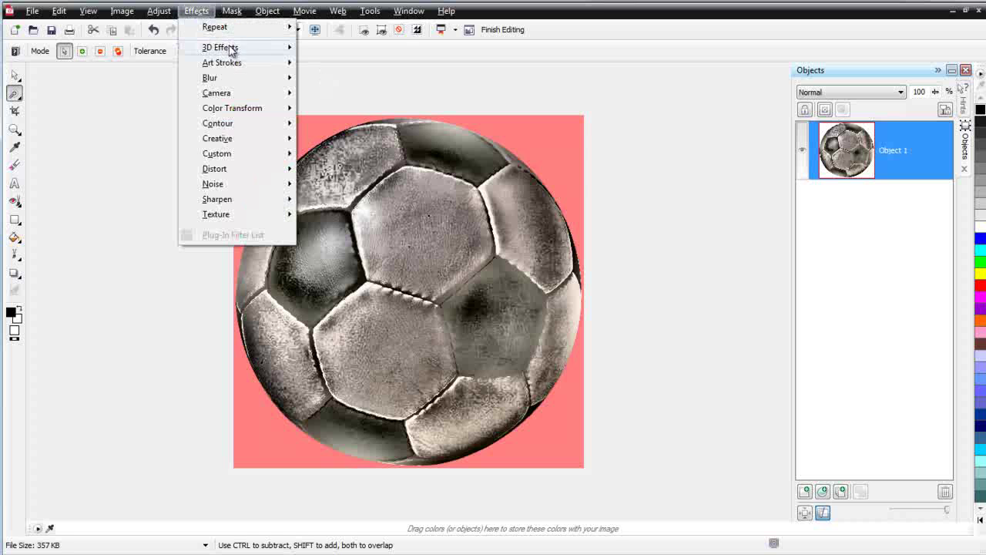
mouse_move(241, 63)
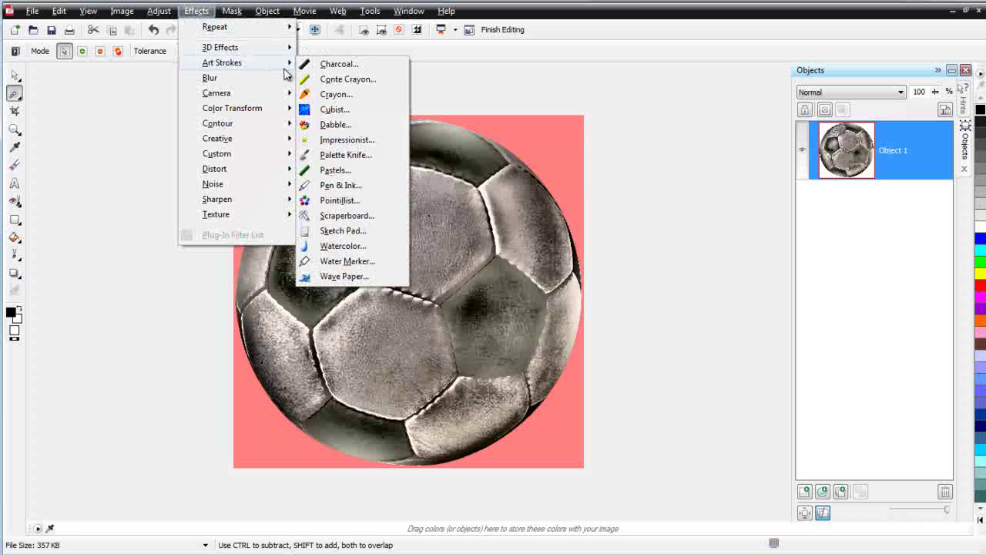
left_click(383, 266)
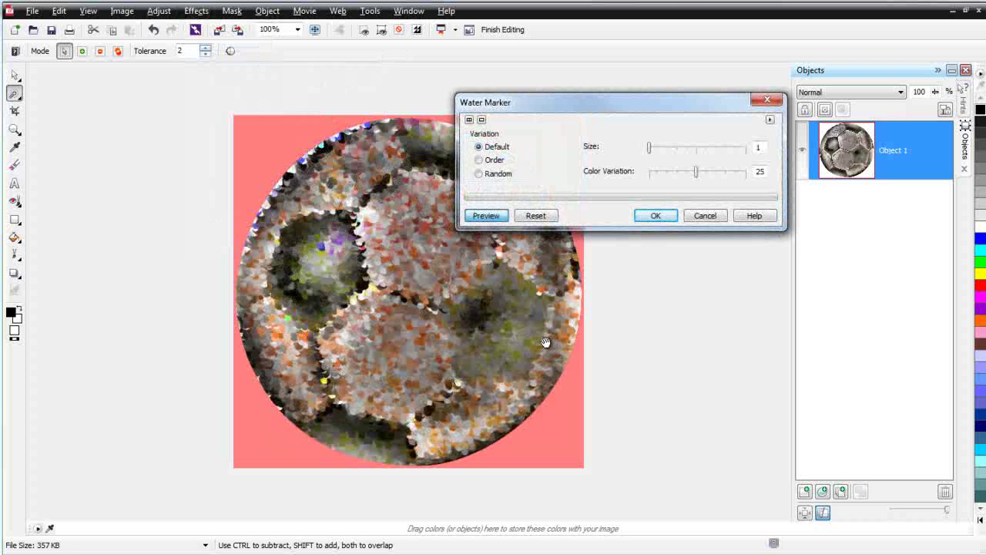
left_click(706, 218)
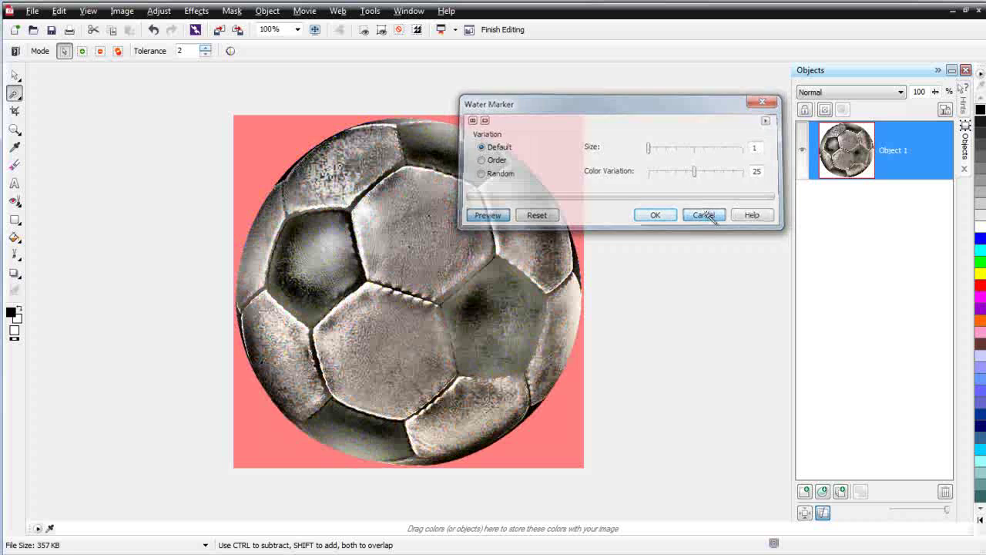
- Resample the soccer ball image to a resolution of 400 dpi
left_click(120, 13)
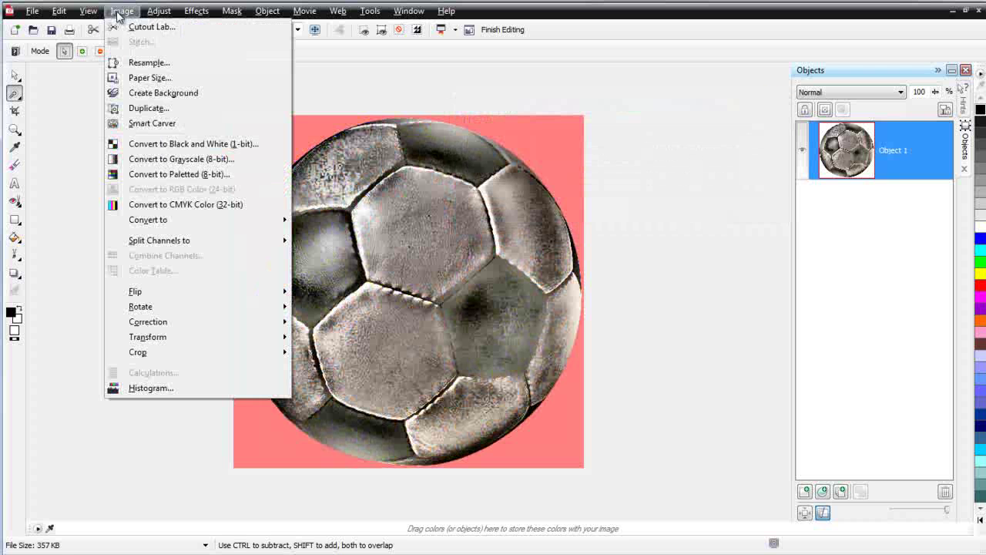
left_click(126, 64)
key("Tab")
key("Tab")
key("Tab")
key("Tab")
key("Tab")
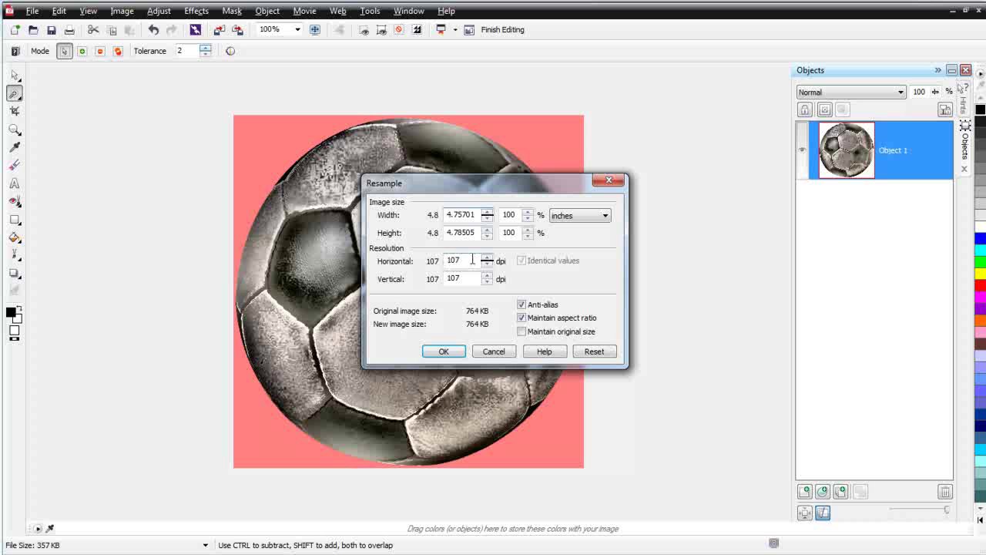
type("400")
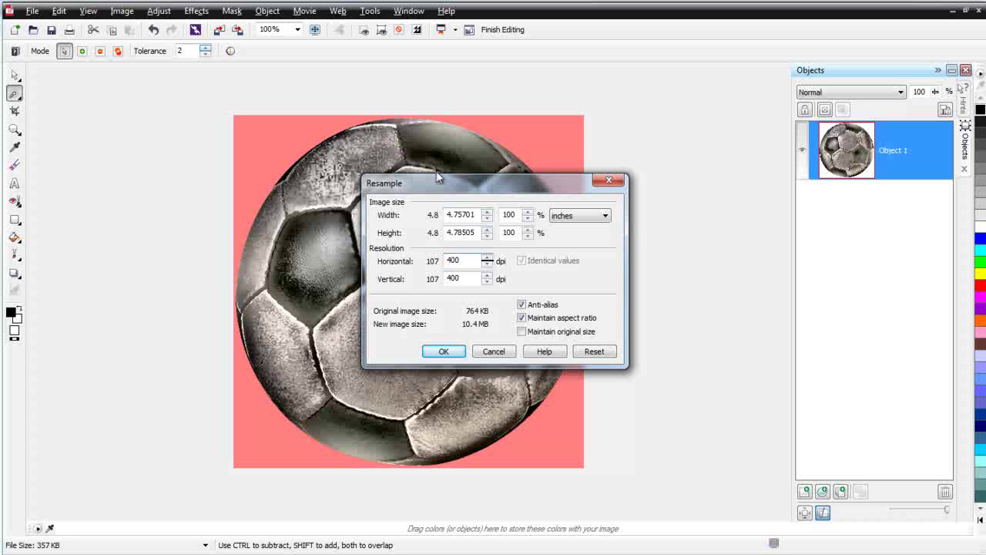
left_click(445, 351)
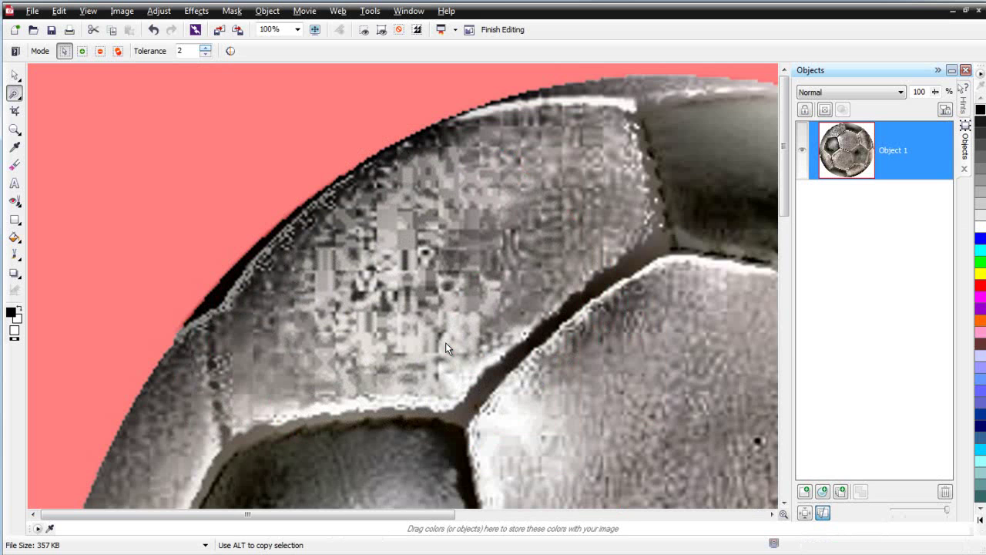
scroll(475, 329, "down", 1)
scroll(475, 328, "down", 1)
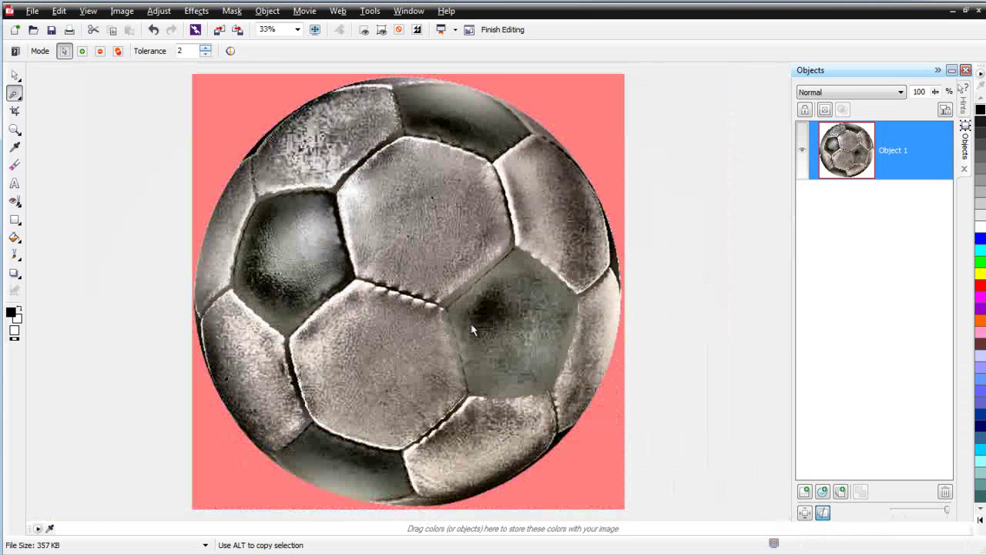
- Preview the Water Marker art stroke on the 400 dpi ball with its default settings, and discard it
left_click(197, 11)
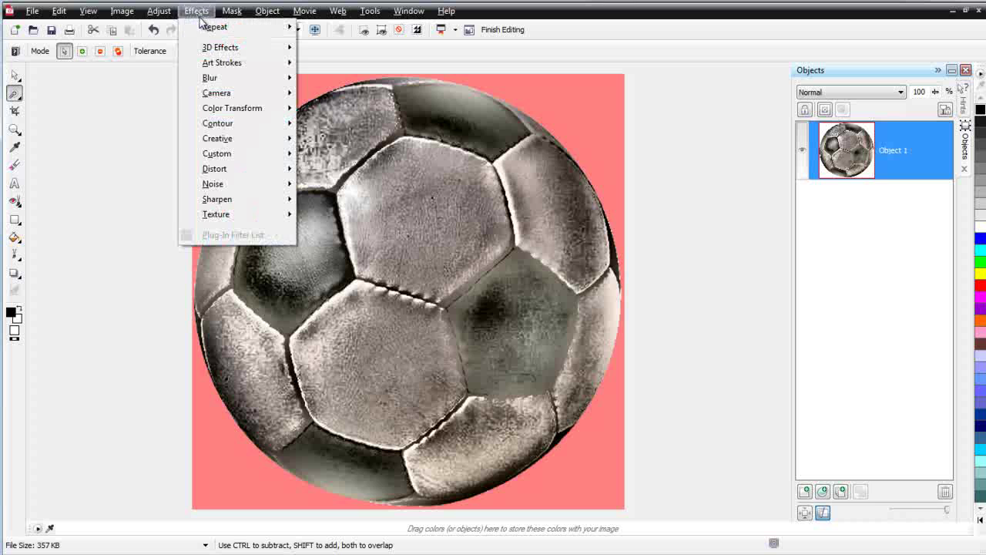
mouse_move(232, 64)
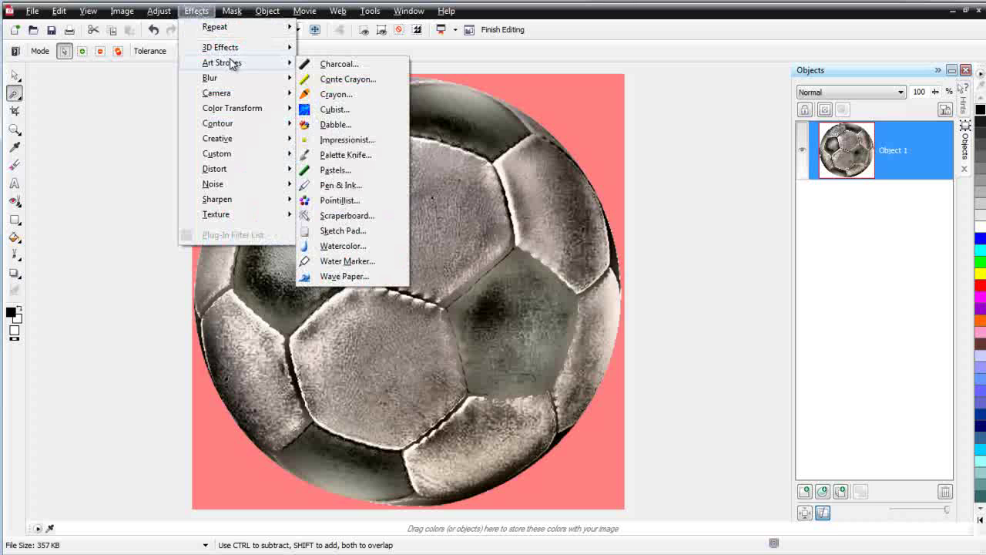
left_click(378, 263)
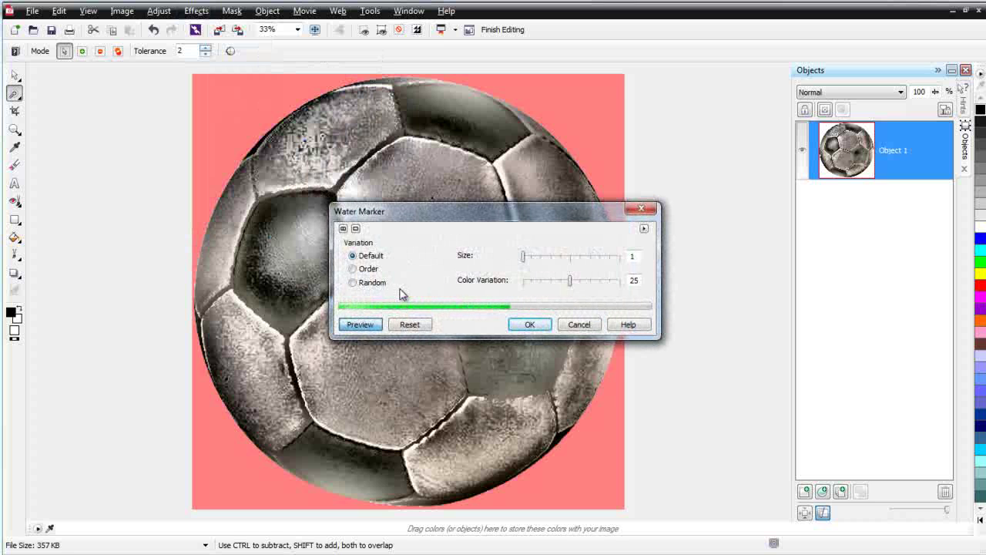
mouse_move(420, 214)
left_mouse_down()
mouse_move(437, 246)
mouse_move(646, 175)
left_mouse_up()
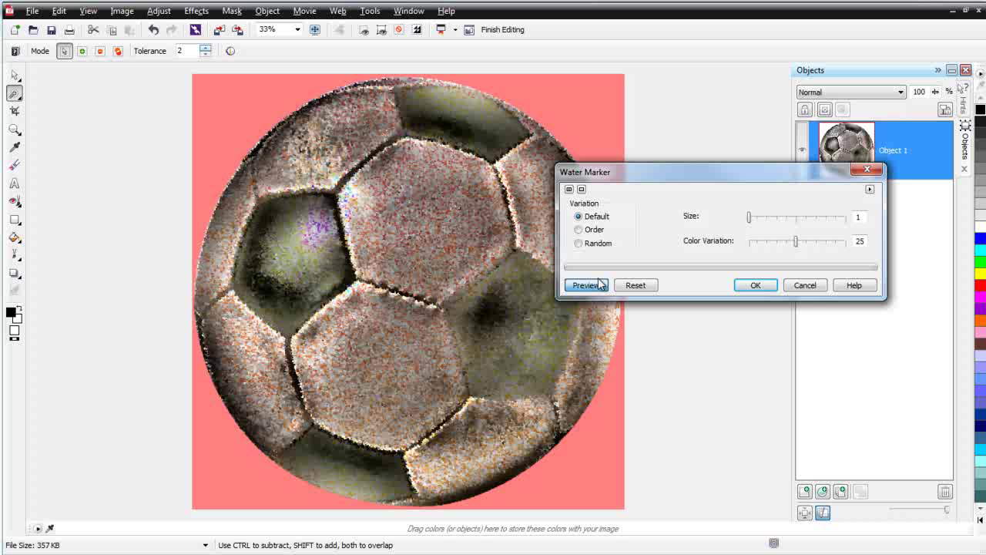
left_click(808, 288)
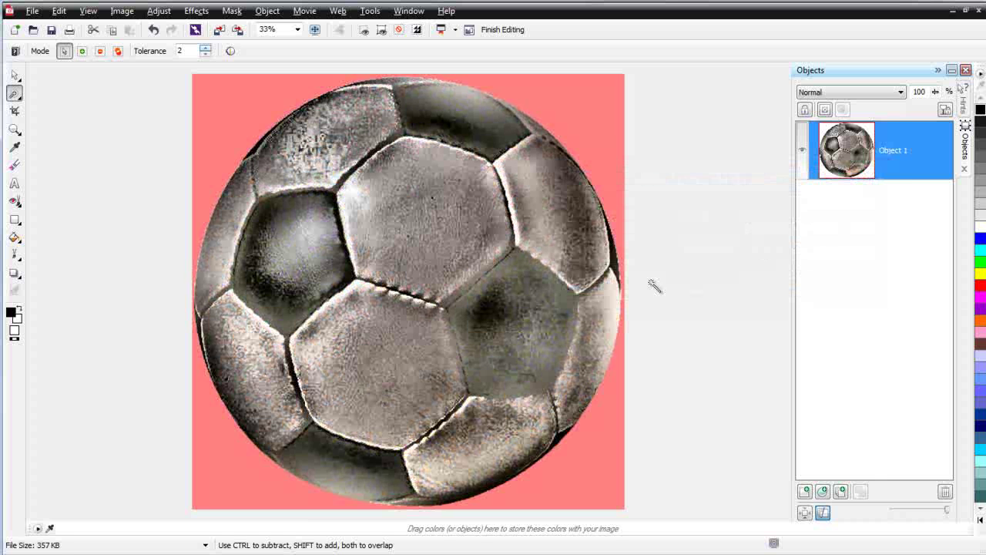
- Resample the image to a resolution of 200 dpi
left_click(124, 11)
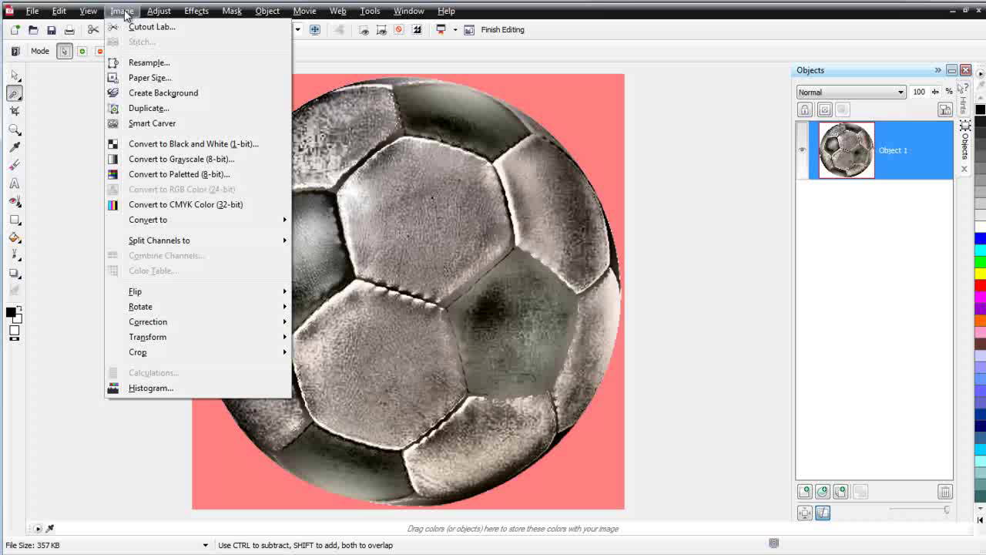
left_click(136, 70)
double_click(476, 262)
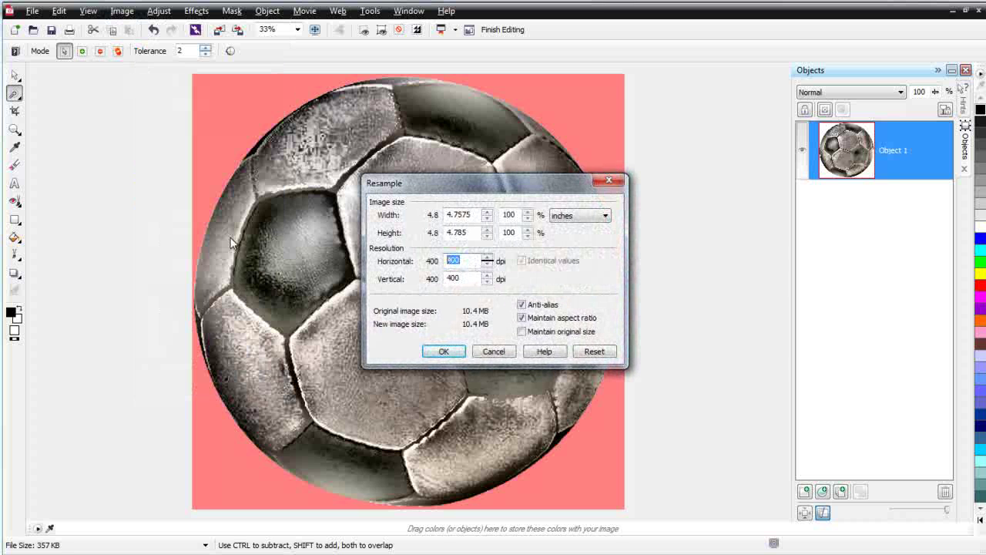
type("200")
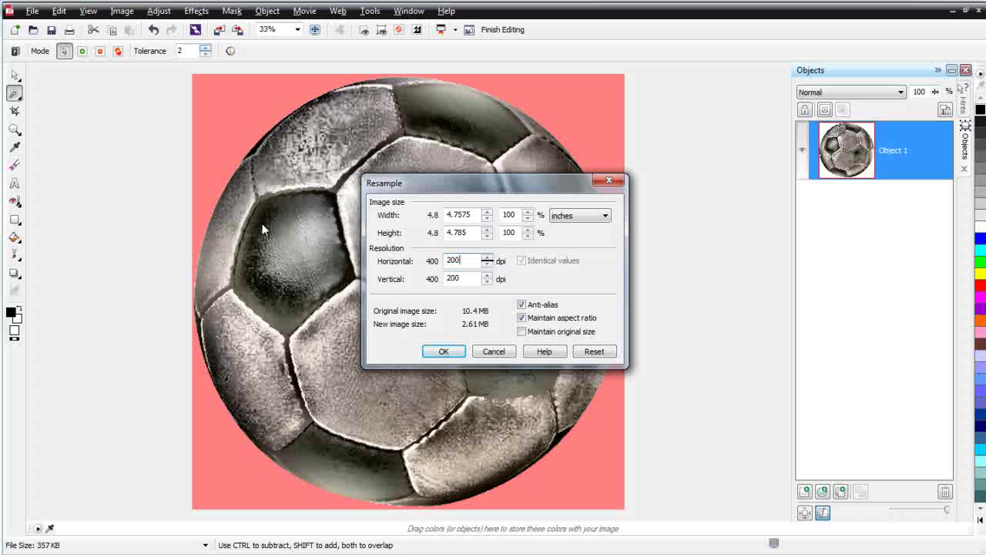
left_click(444, 352)
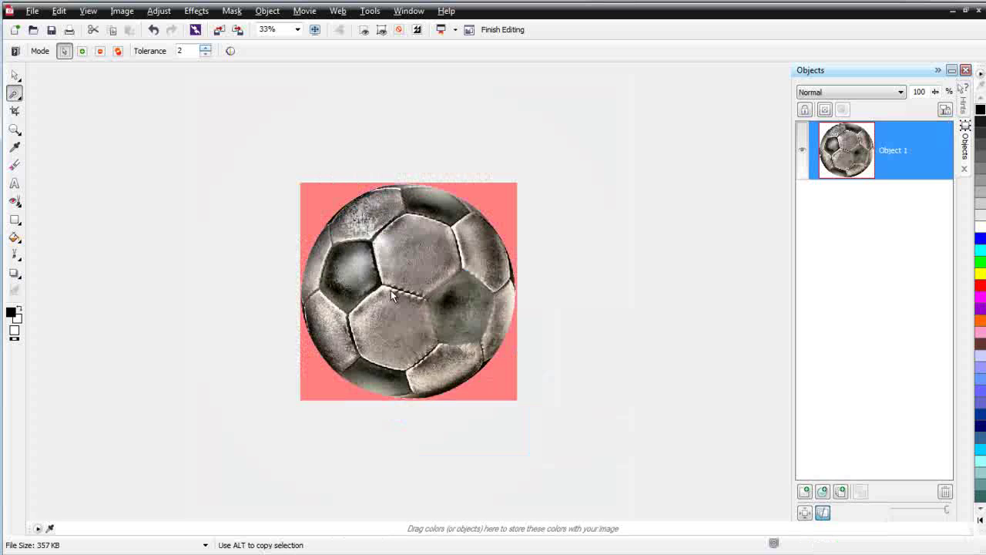
scroll(451, 289, "up", 2)
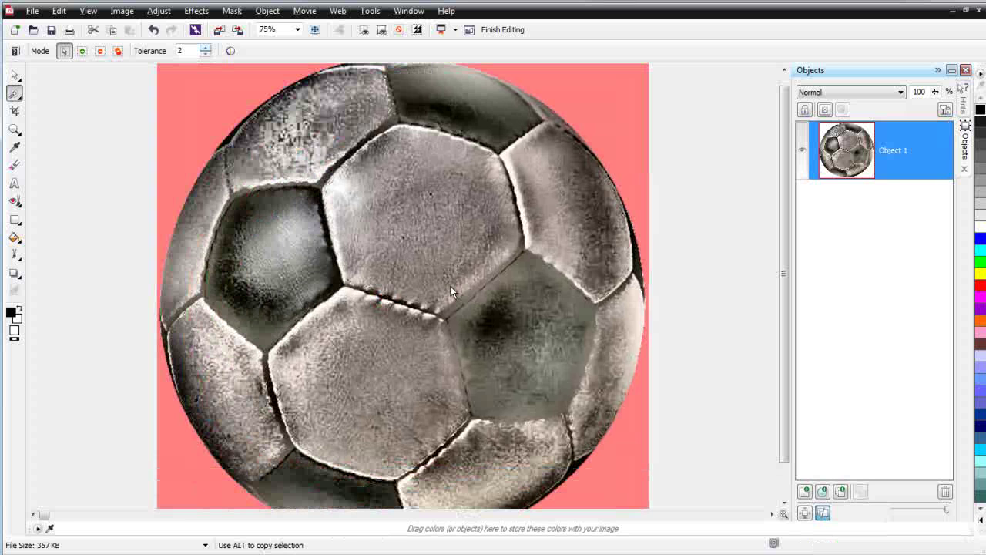
- Preview the Watercolor art stroke on the ball with brightness values of 57 and 13, and cancel it
left_click(205, 11)
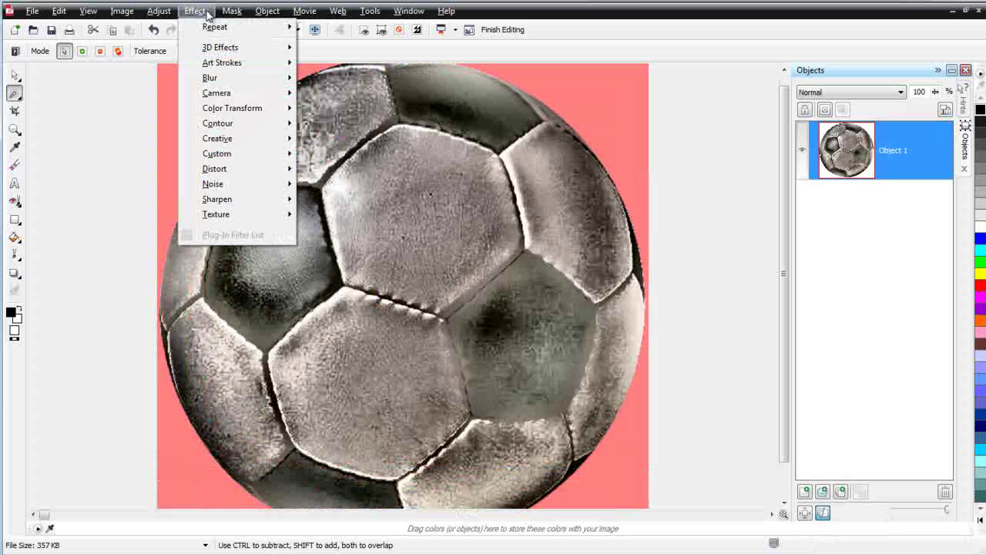
mouse_move(229, 79)
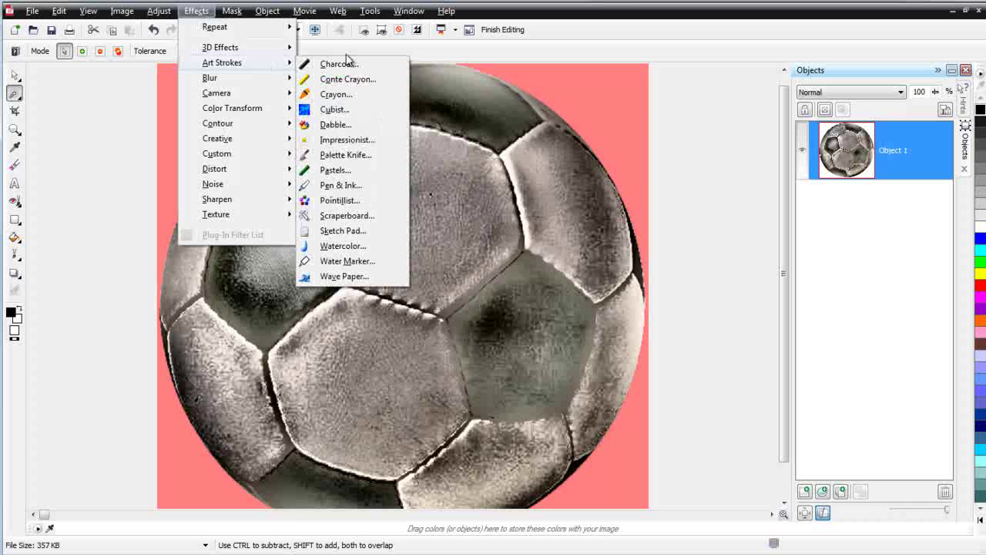
left_click(365, 246)
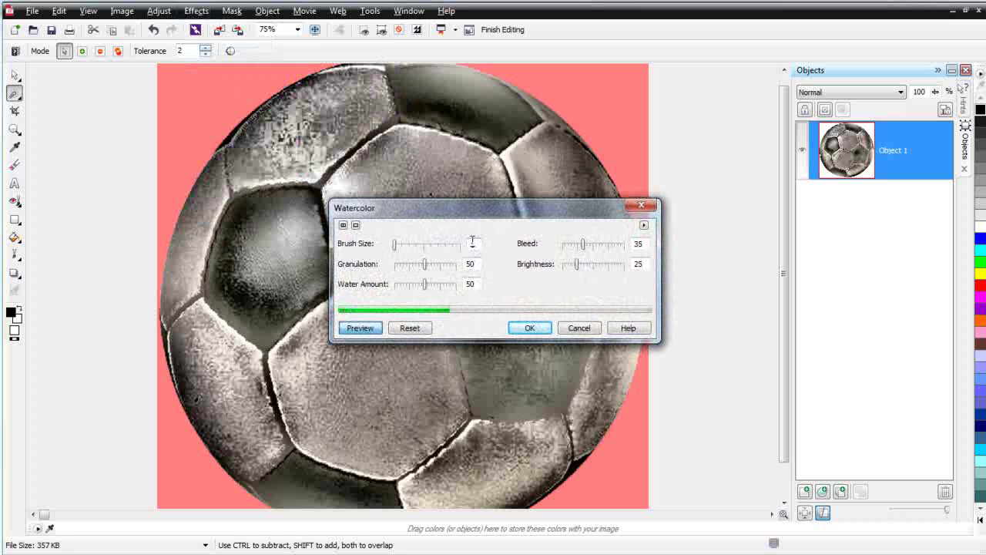
left_click_drag(515, 216, 839, 183)
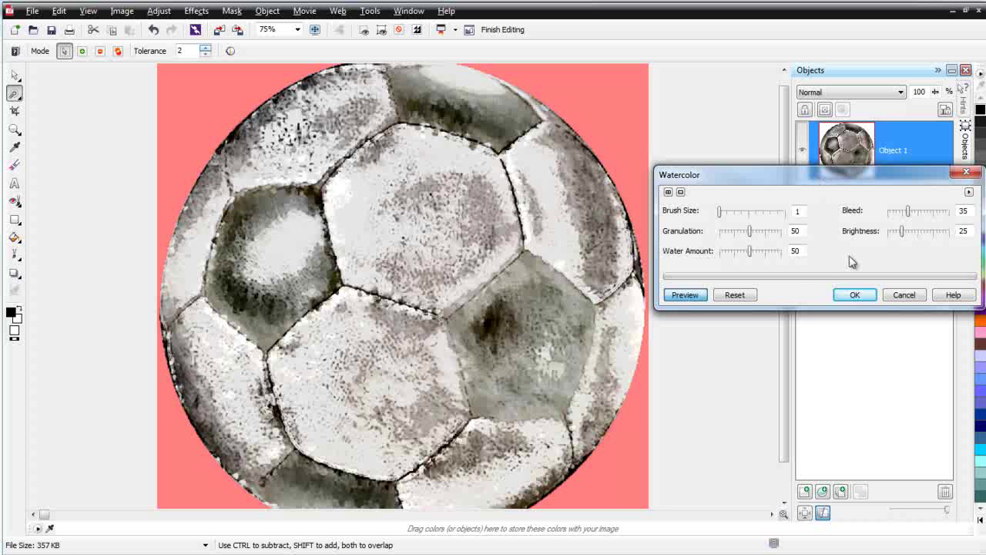
left_click_drag(903, 236, 924, 237)
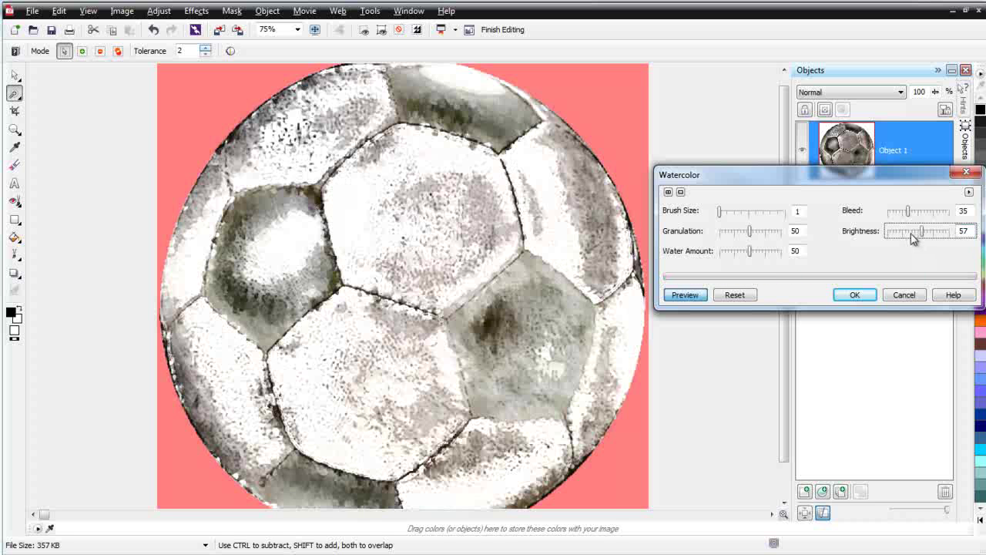
left_click_drag(911, 239, 893, 235)
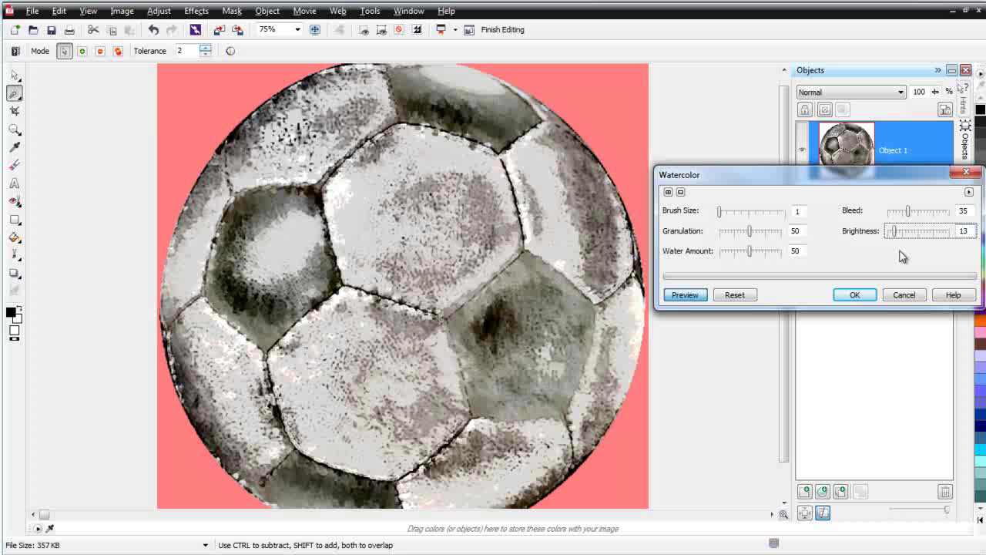
left_click(905, 296)
- Duplicate the soccer ball object and hide the lower copy
right_click(897, 155)
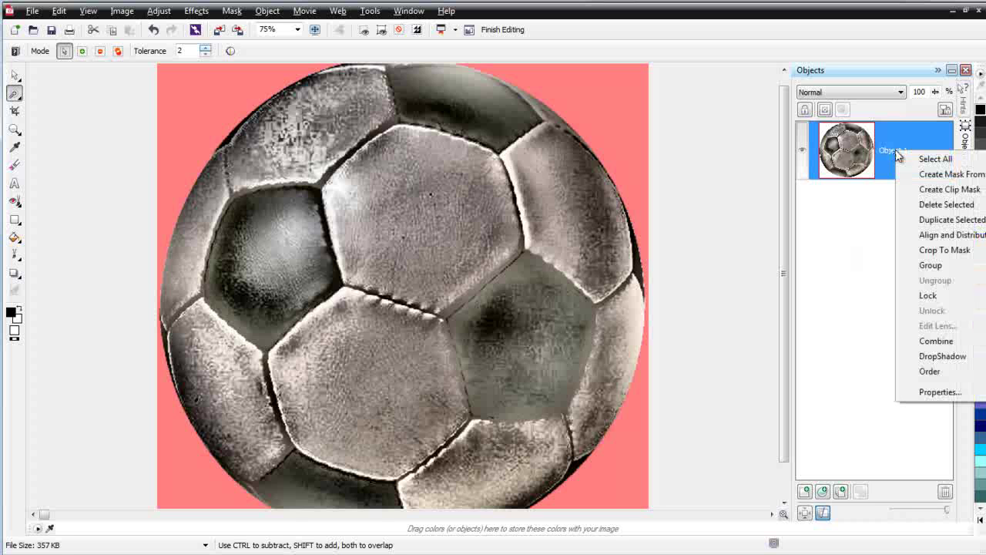
left_click(921, 220)
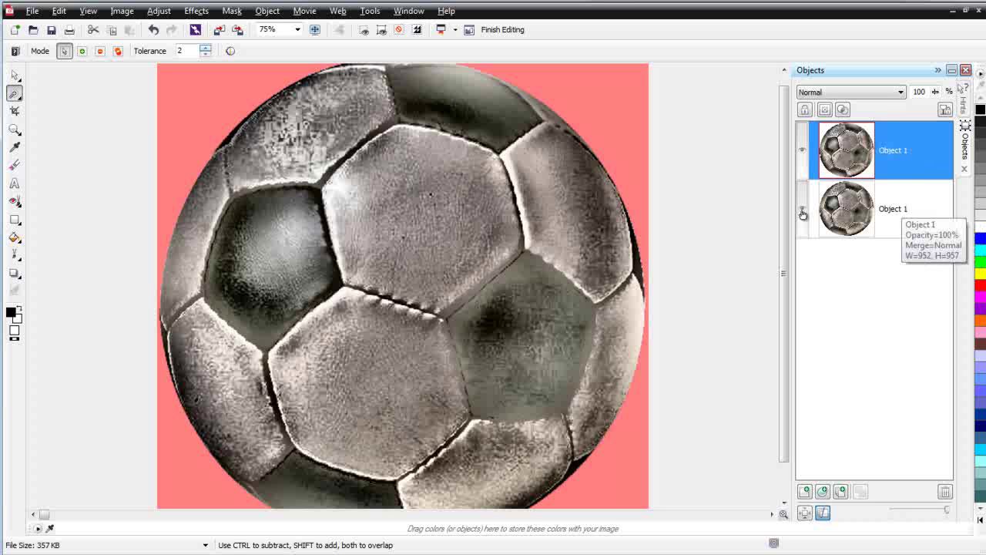
- Rename the upper ball object as "watecolor" and keep it selected
left_click(902, 151)
key("Return")
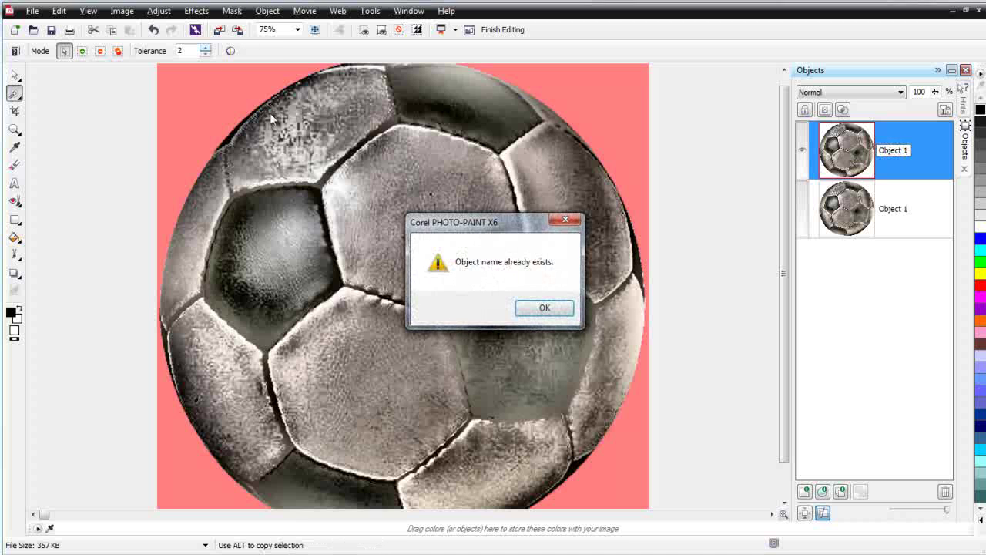
left_click(561, 311)
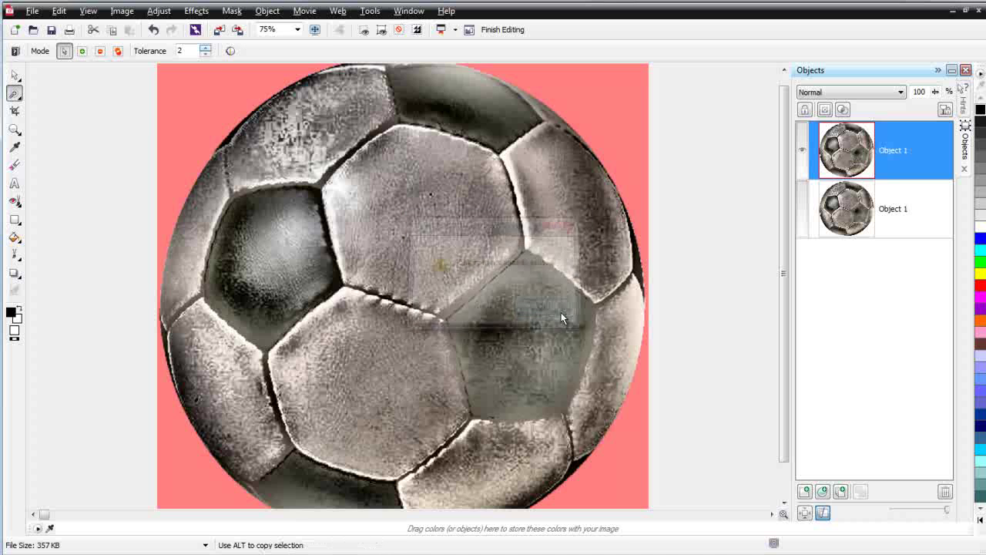
left_click(896, 210)
left_click(907, 158)
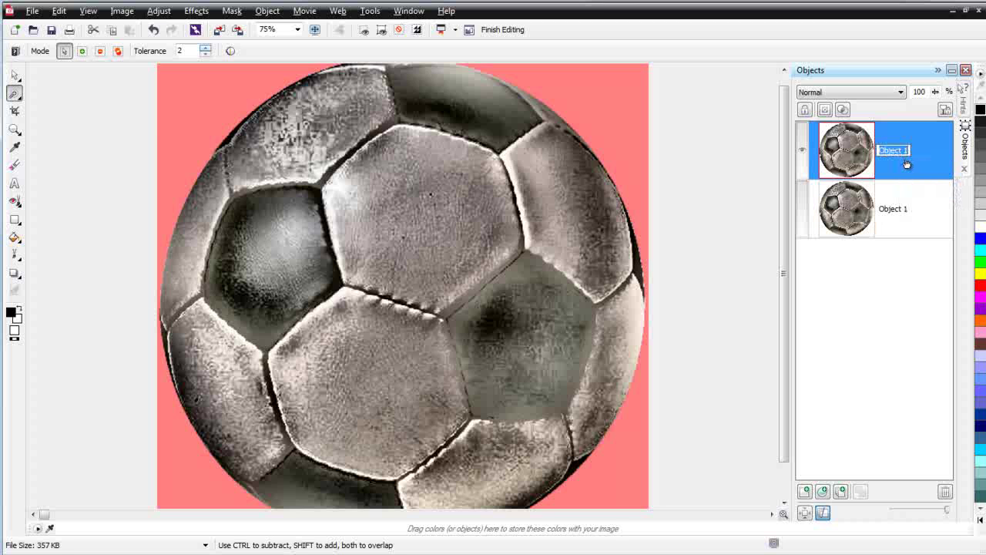
type("watecolor")
left_click(937, 228)
left_click(920, 156)
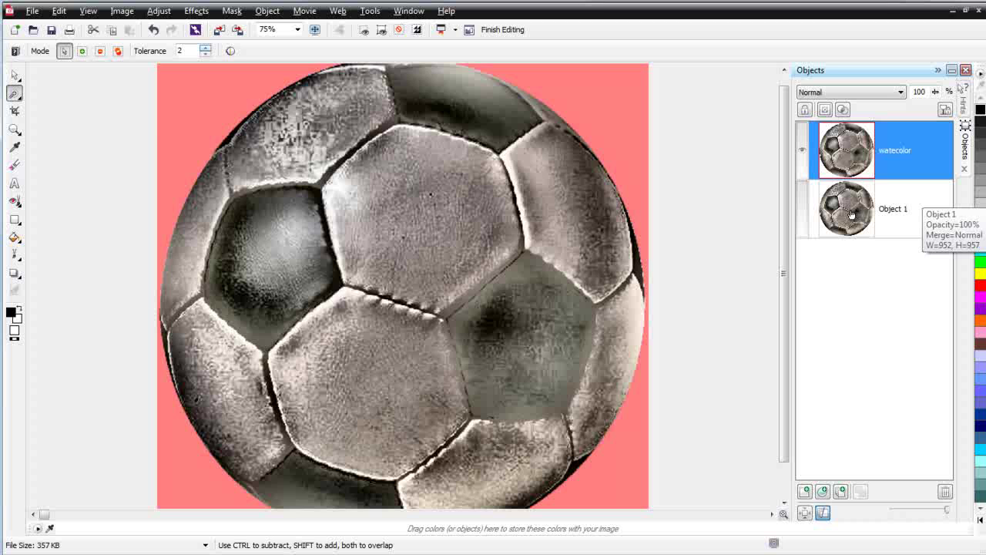
- Apply the Watercolor art stroke with its default settings to the upper ball object
left_click(206, 11)
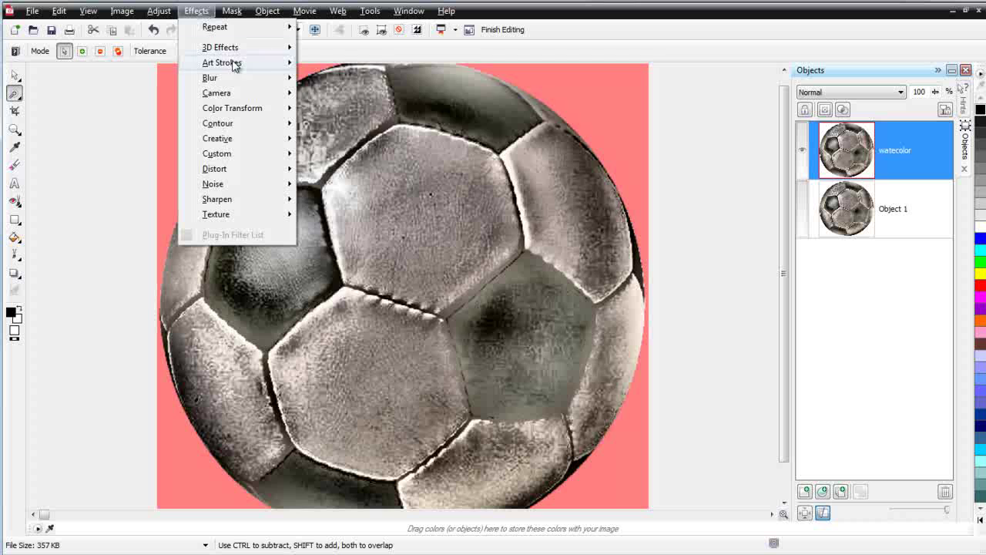
mouse_move(231, 63)
left_click(351, 247)
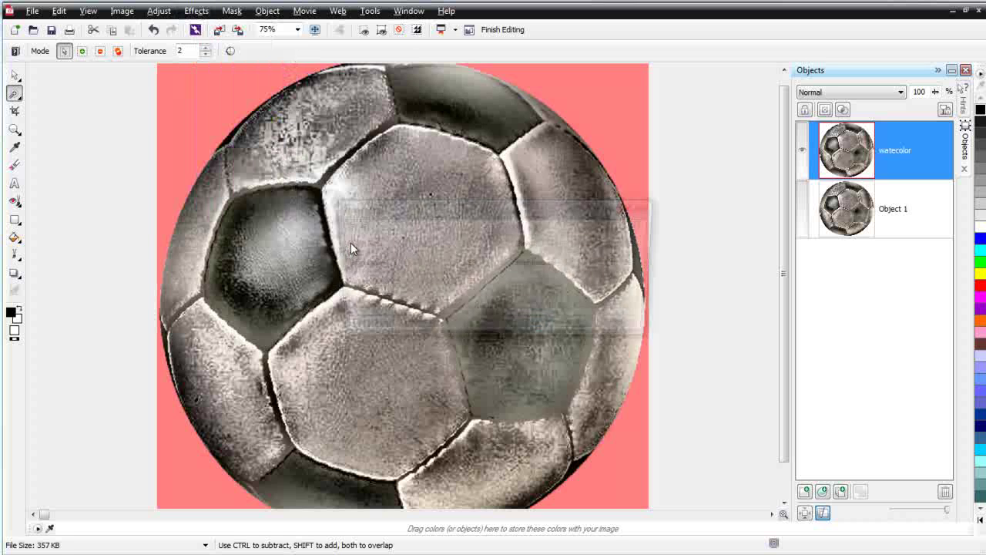
left_click(535, 329)
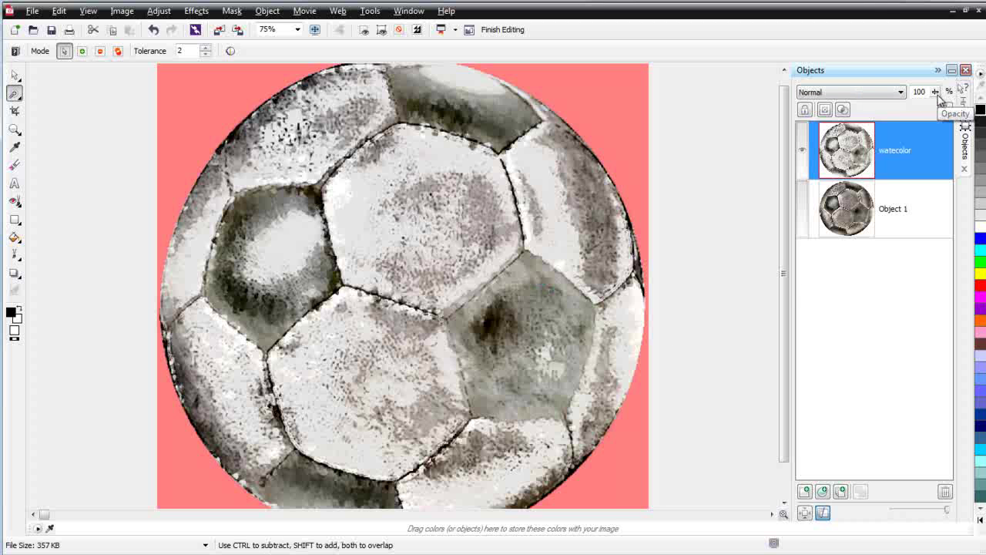
- Show the lower ball object beneath the watercolor copy, trying 73% opacity for that copy and setting it to 33%
left_click_drag(936, 92, 921, 109)
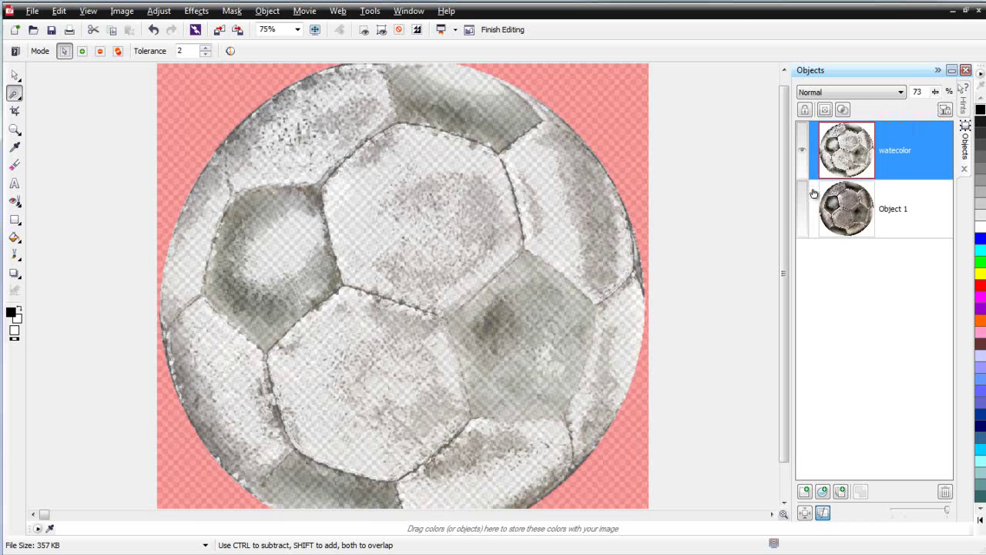
left_click(802, 213)
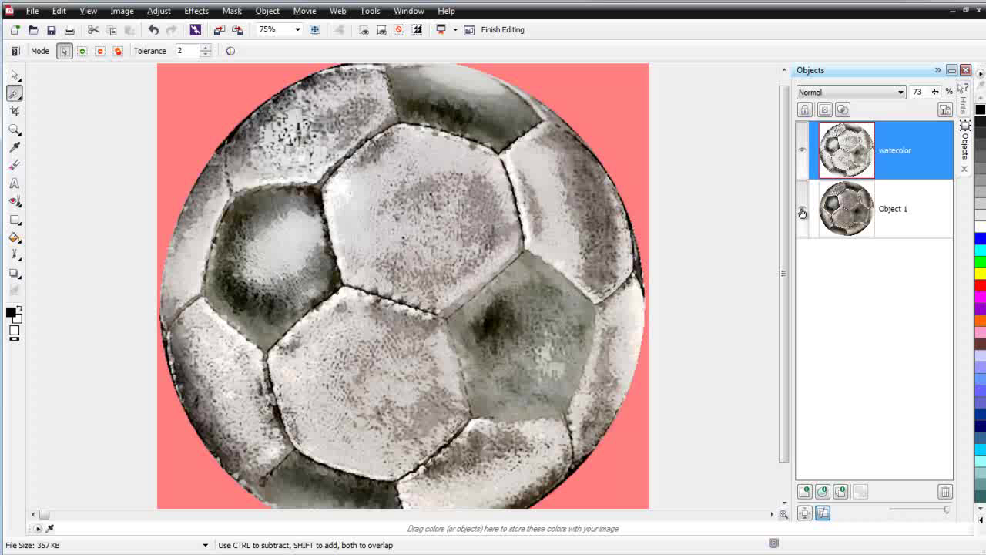
left_click_drag(936, 94, 914, 116)
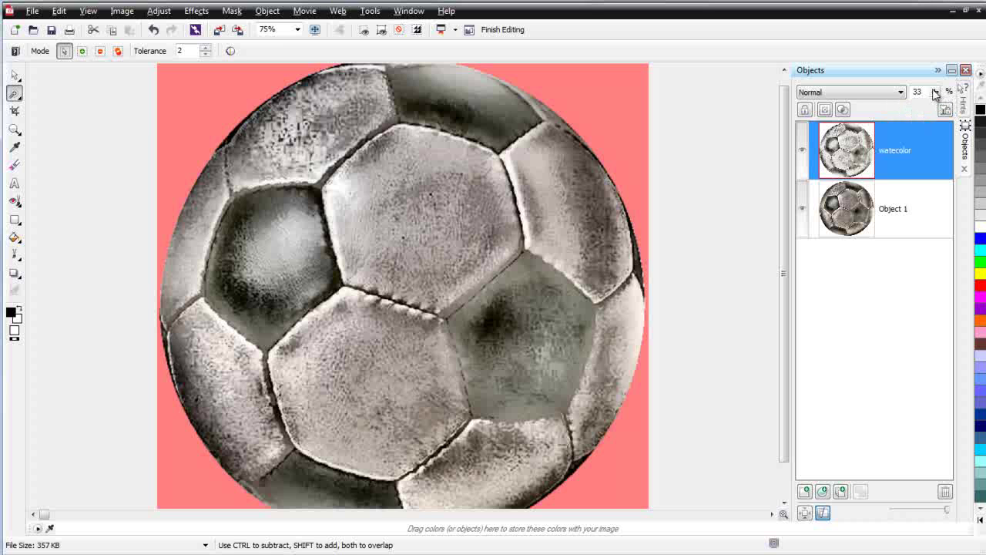
- Set the watercolor object's merge mode to Texturize
left_click(903, 92)
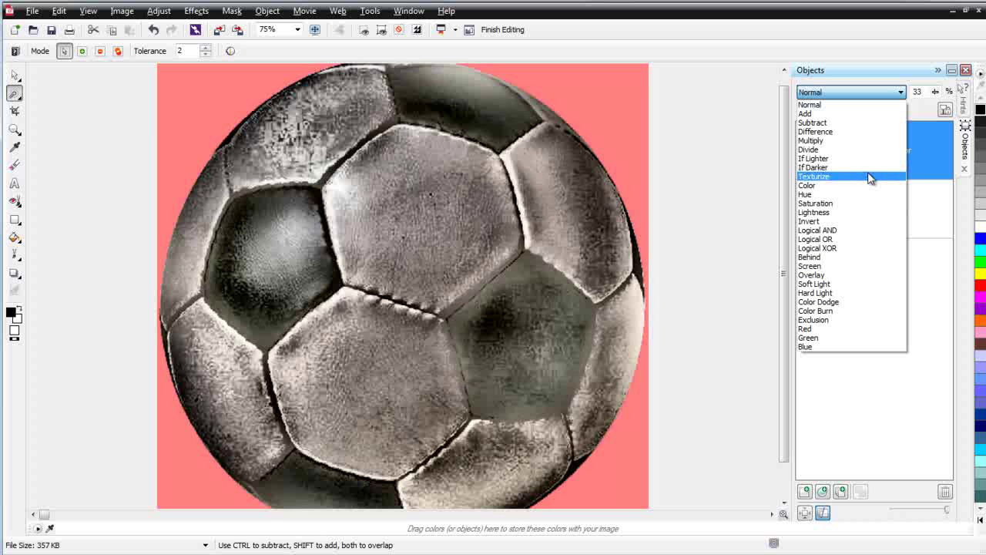
left_click(869, 178)
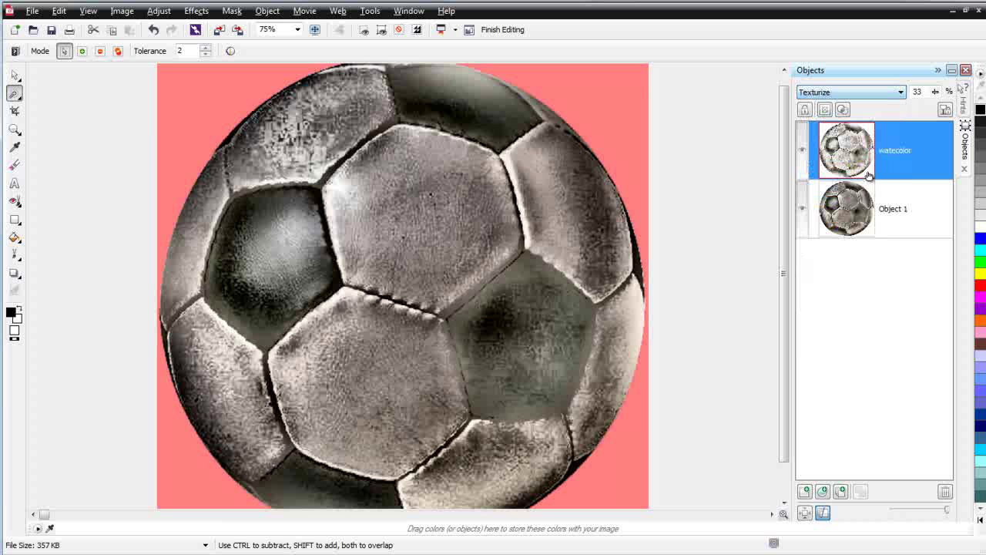
- Try 79% opacity on the watecolor object with the lower ball hidden and shown, and set it to 100%
left_click_drag(935, 92, 963, 120)
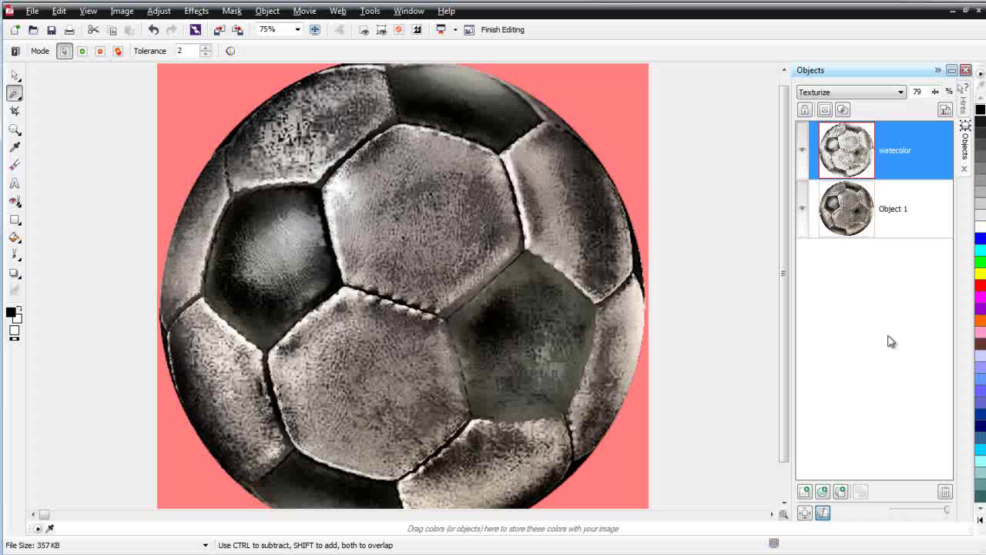
left_click(804, 211)
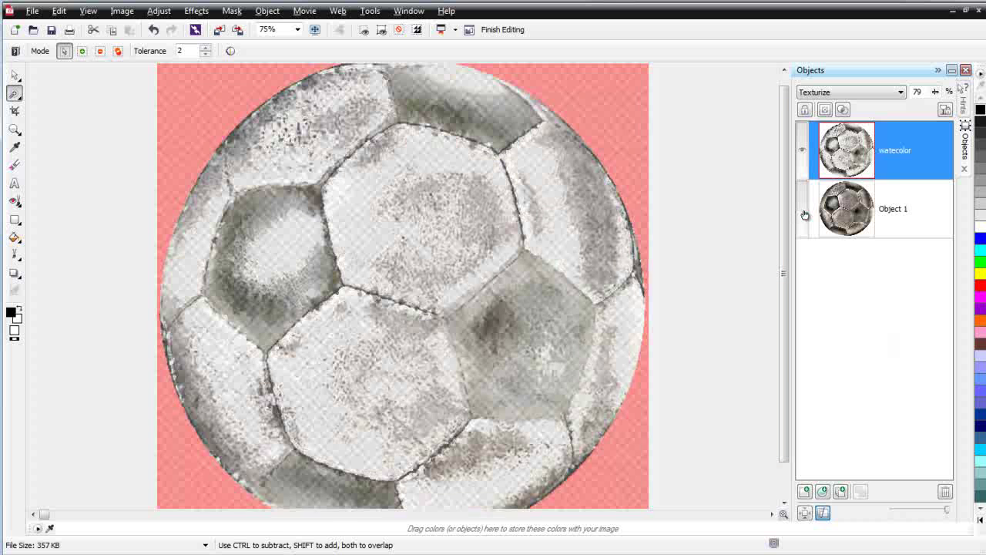
left_click(804, 215)
left_click(805, 215)
left_click(804, 215)
left_click_drag(936, 91, 956, 112)
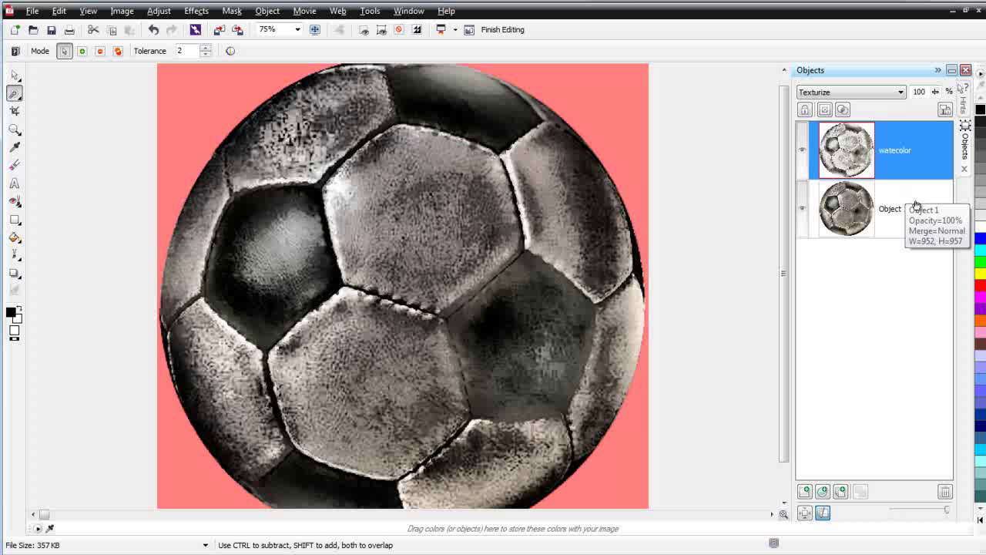
- Compare the fully opaque Texturize blend with the lower ball object repeatedly hidden and shown
left_click(803, 212)
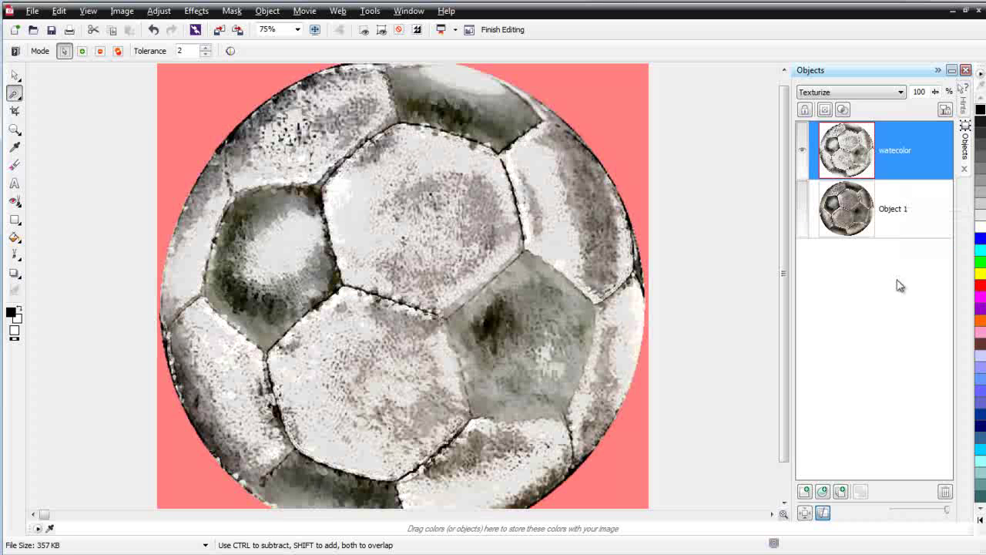
left_click(804, 212)
left_click(805, 211)
left_click(805, 212)
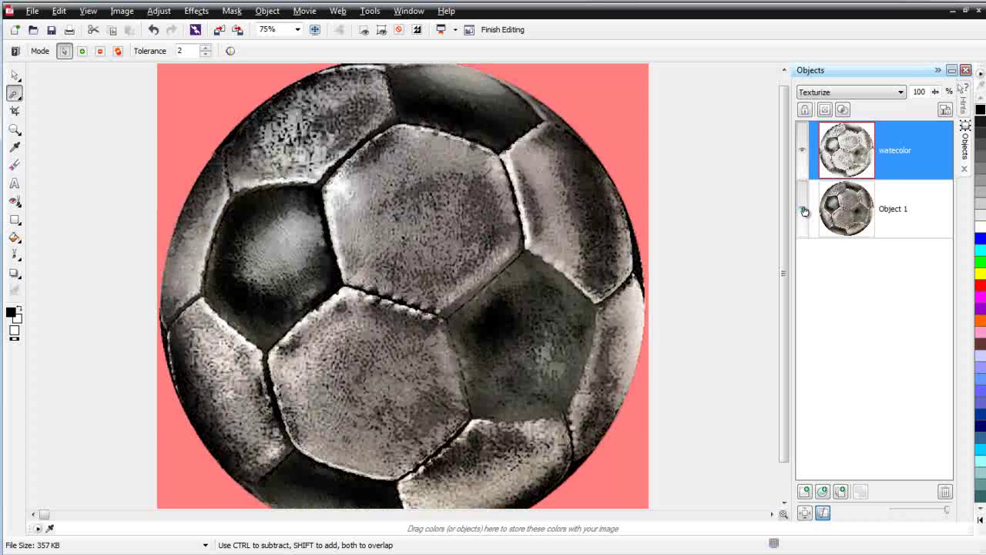
left_click(804, 211)
left_click(804, 212)
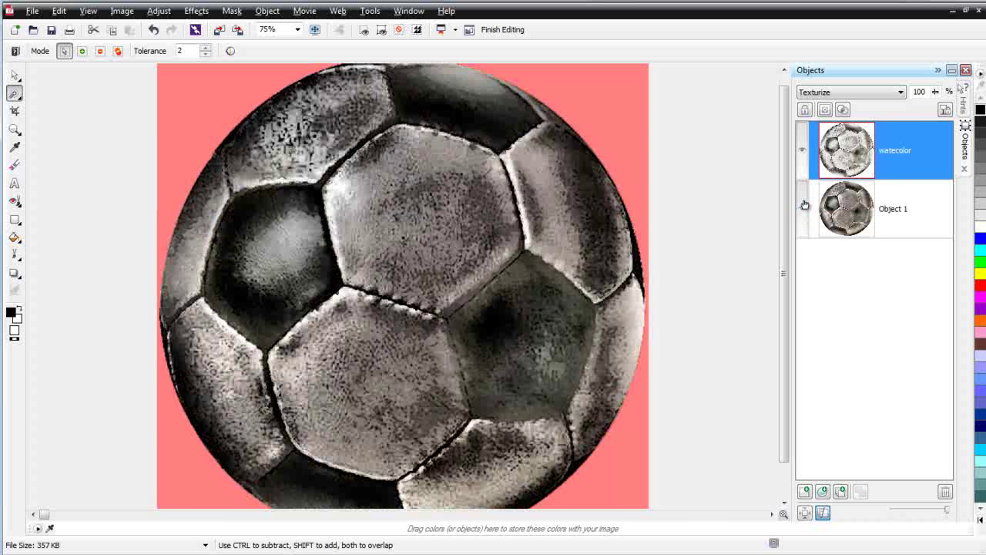
- Reset the watecolor object to Normal merge mode and duplicate it with the lower ball object hidden
left_click(901, 93)
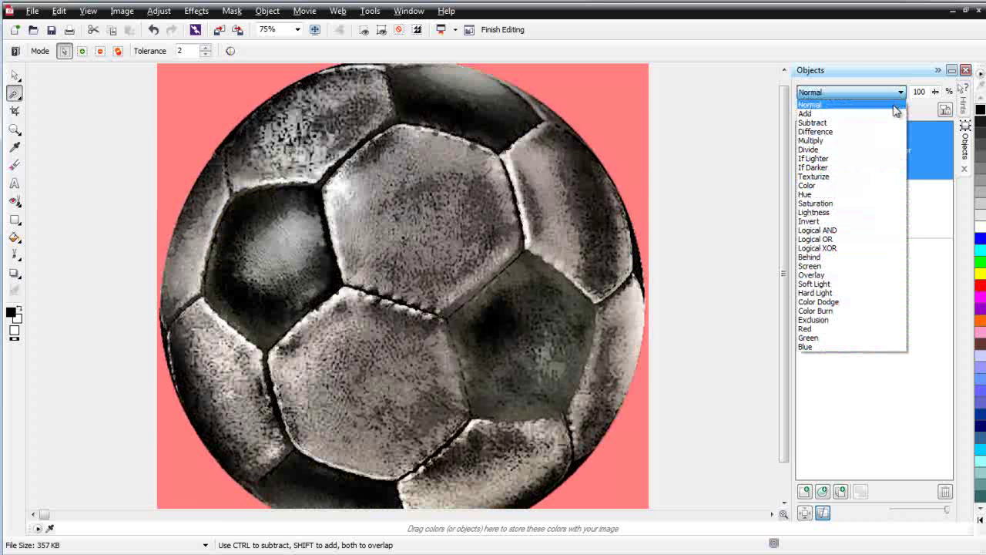
left_click(896, 109)
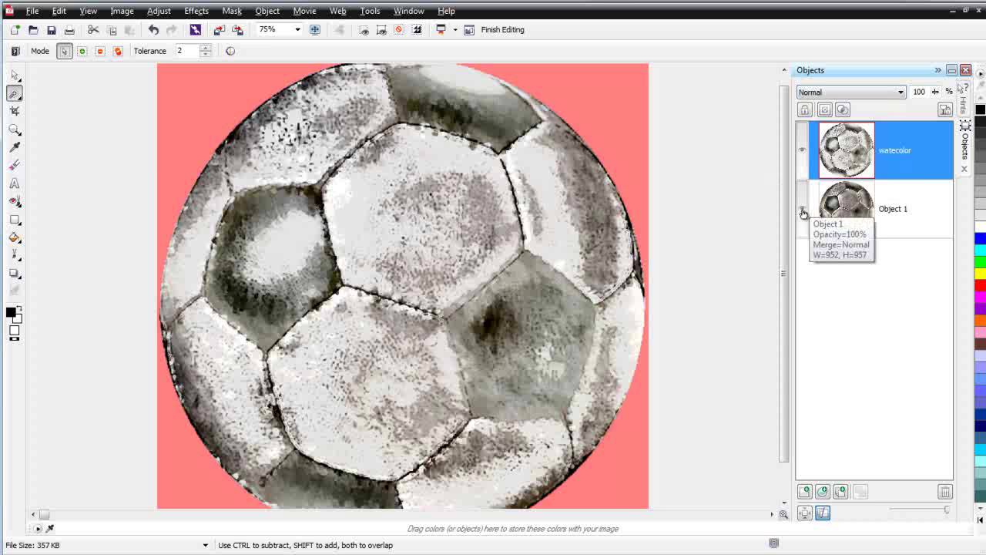
right_click(921, 158)
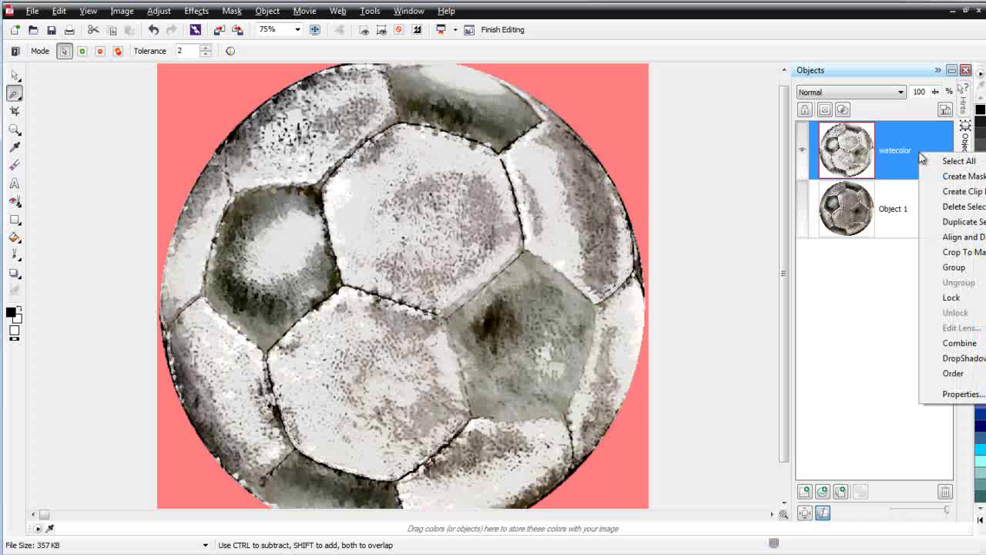
left_click(956, 223)
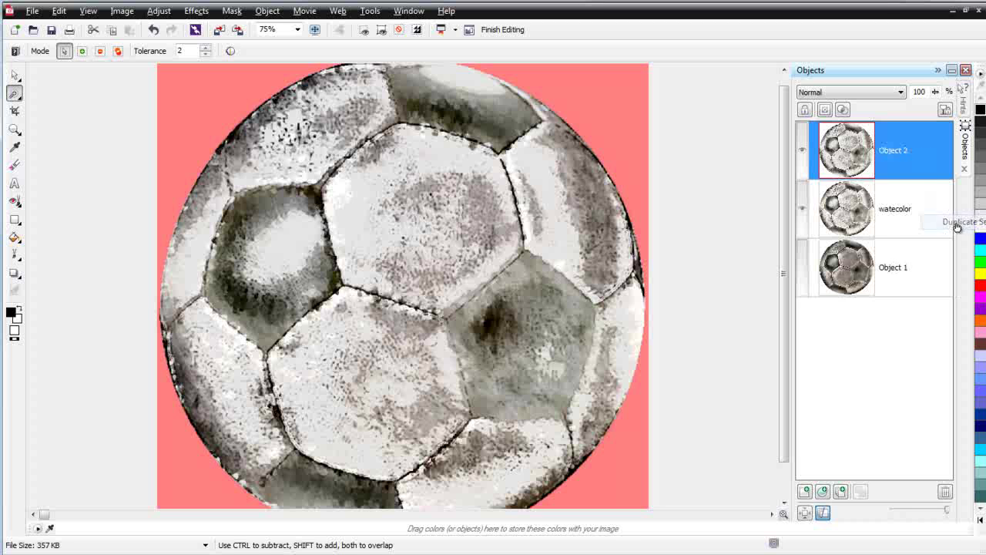
- Set the duplicate ball object to 52% opacity and the Color Burn merge mode
left_click(898, 157)
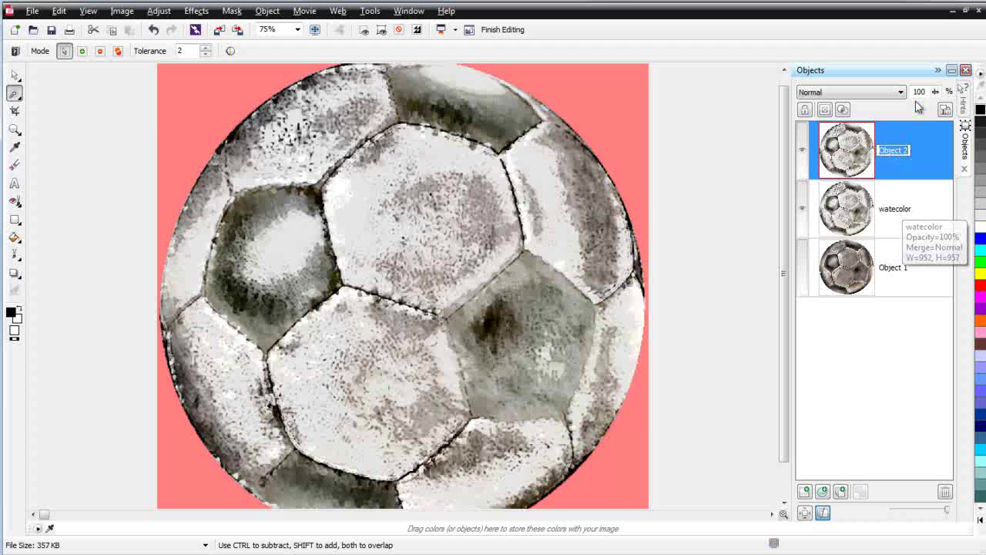
left_click(936, 92)
left_click_drag(937, 99, 908, 113)
left_click(901, 93)
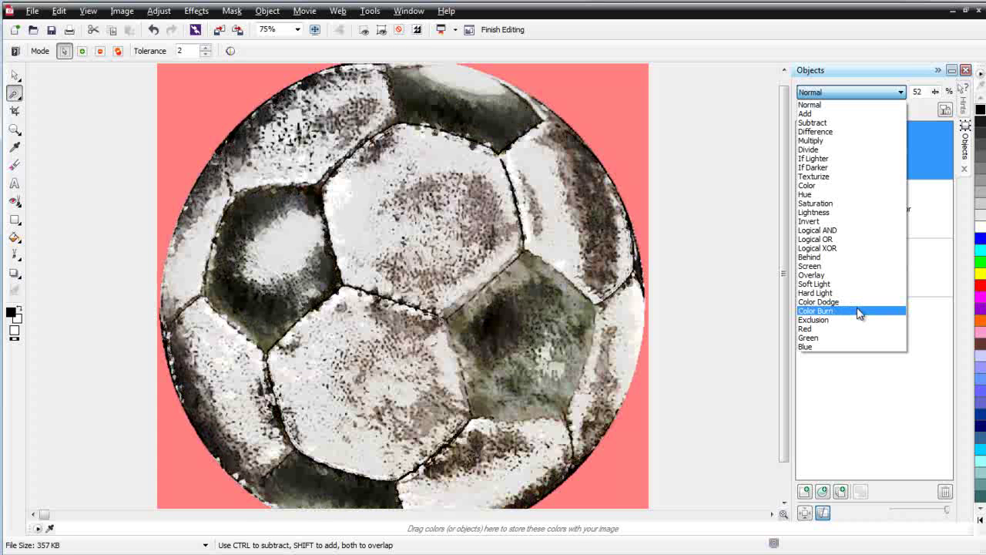
left_click(860, 312)
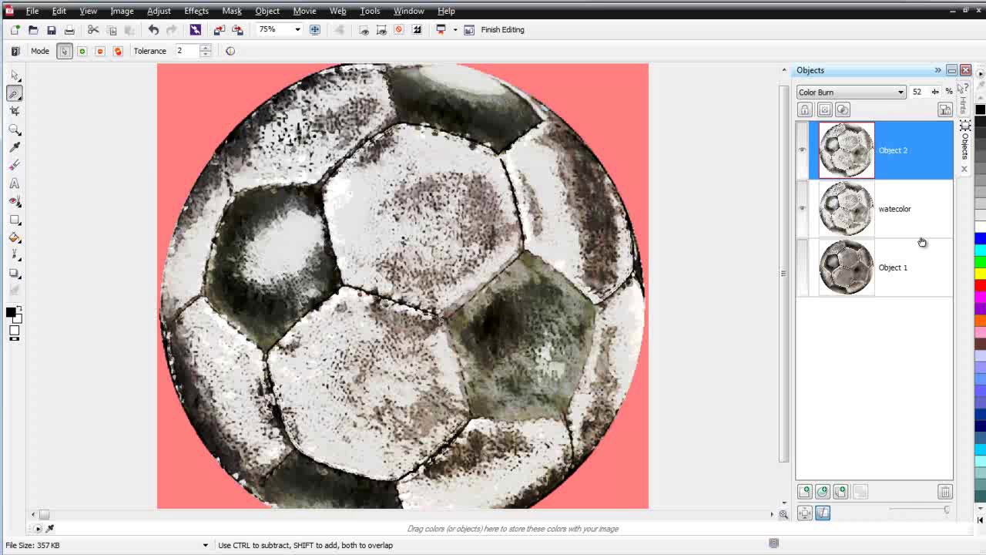
- Delete the hidden original ball object and combine the watecolor object and its duplicate into one object
left_click(903, 269)
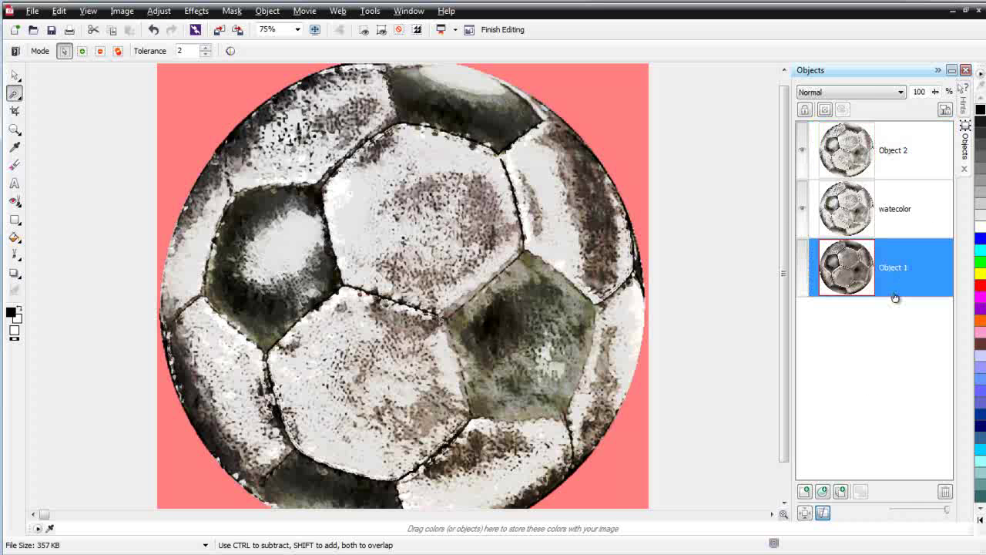
left_click(946, 493)
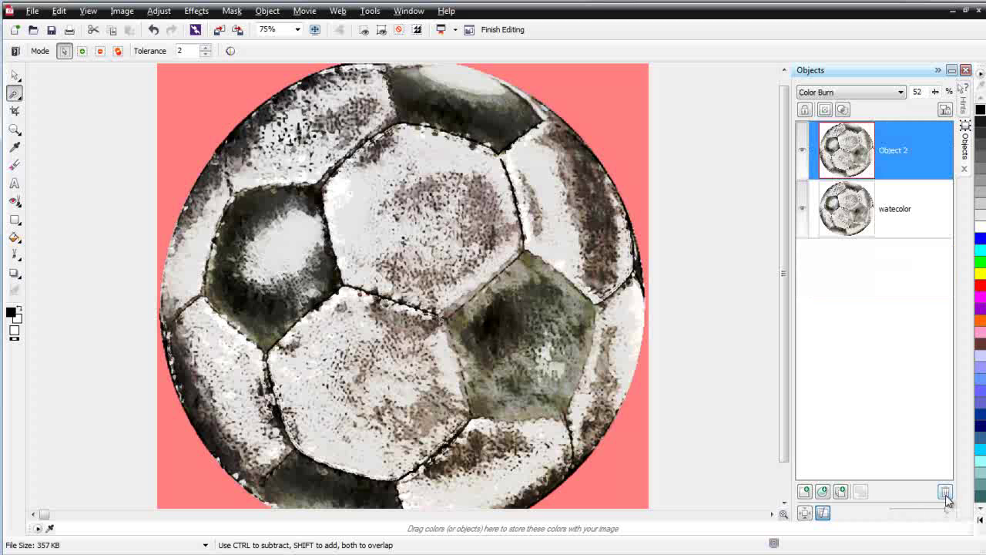
left_click(888, 203, "shift")
right_click(900, 198)
mouse_move(925, 388)
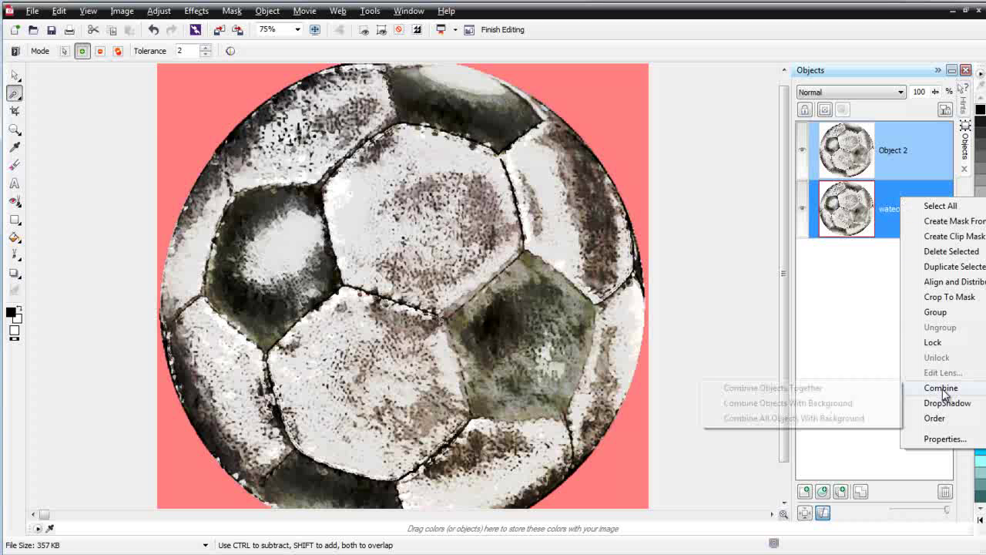
left_click(869, 389)
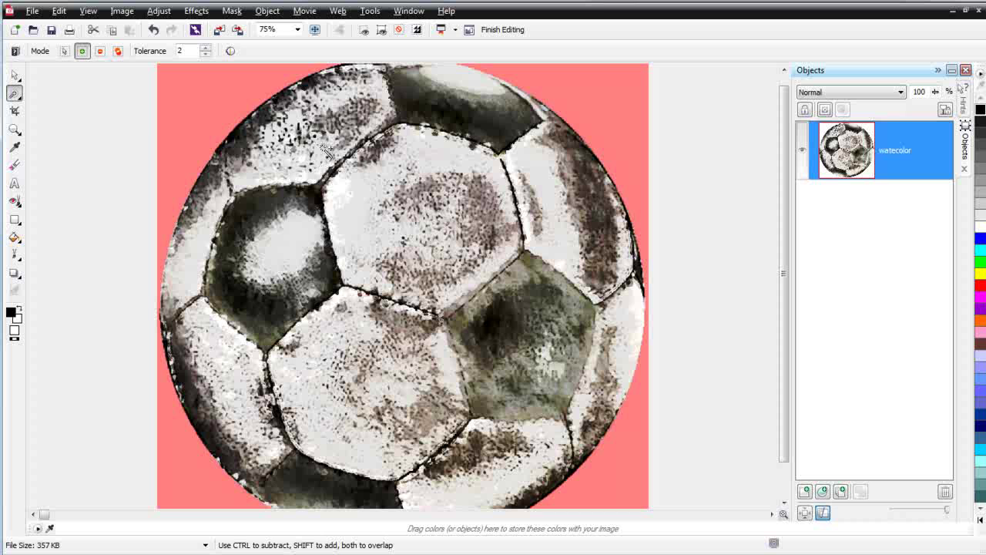
- Invert the mask and delete the white background around the soccer ball
left_click(234, 12)
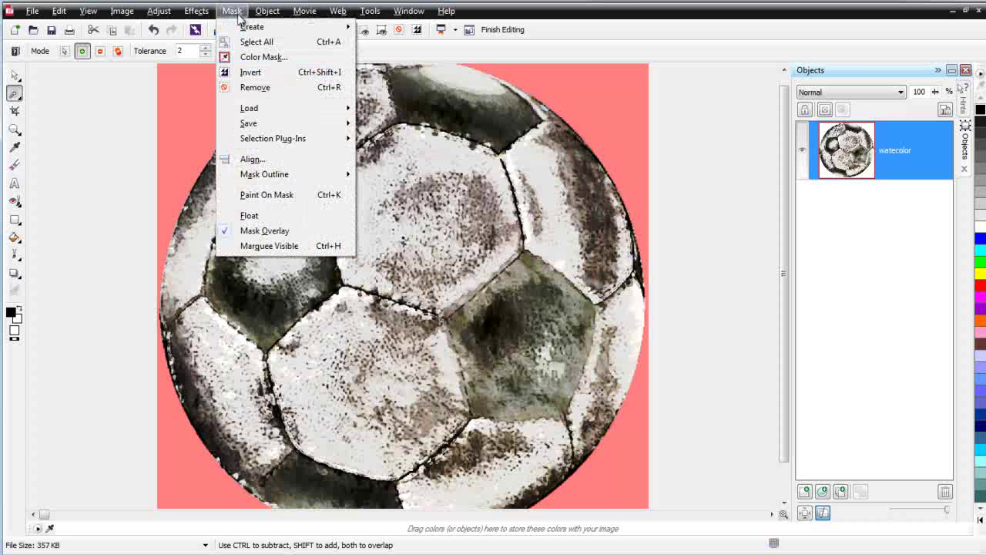
left_click(253, 71)
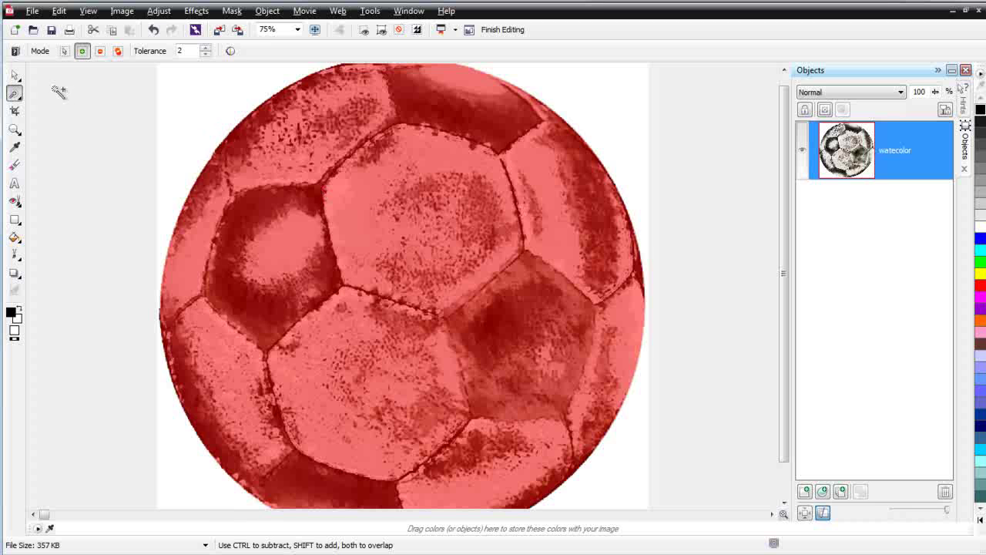
key("Delete")
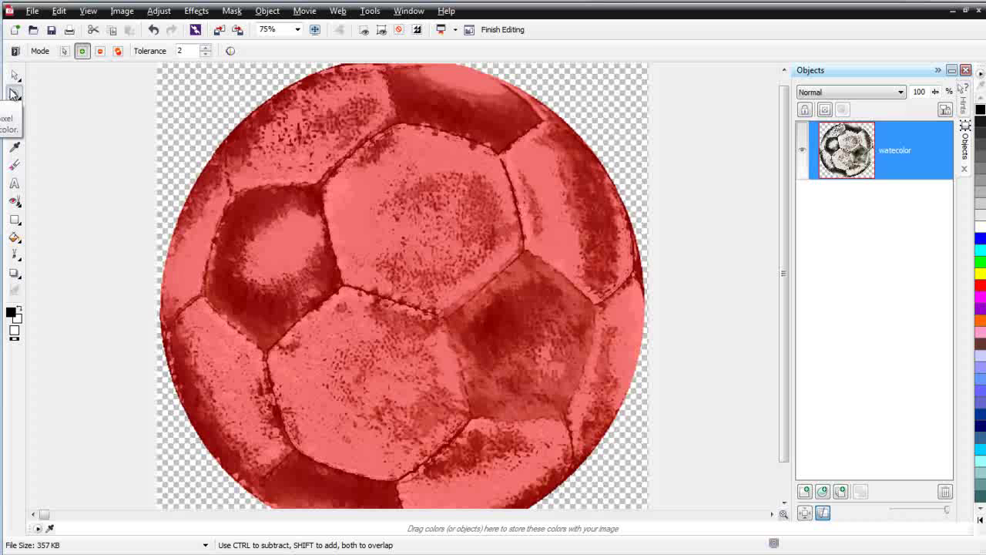
- Remove the mask and save the edited soccer ball bitmap back to the CorelDRAW document
left_click(232, 11)
left_click(255, 88)
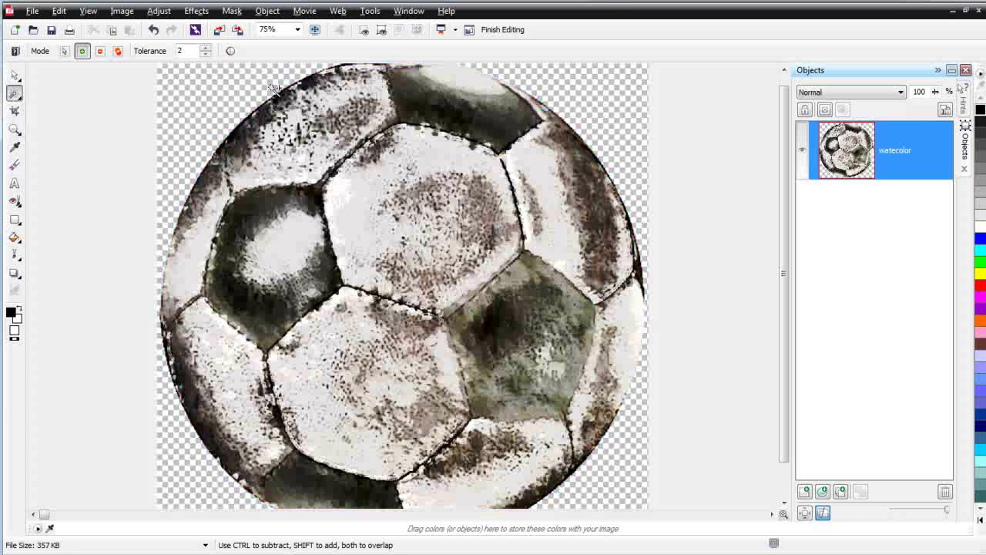
left_click(51, 30)
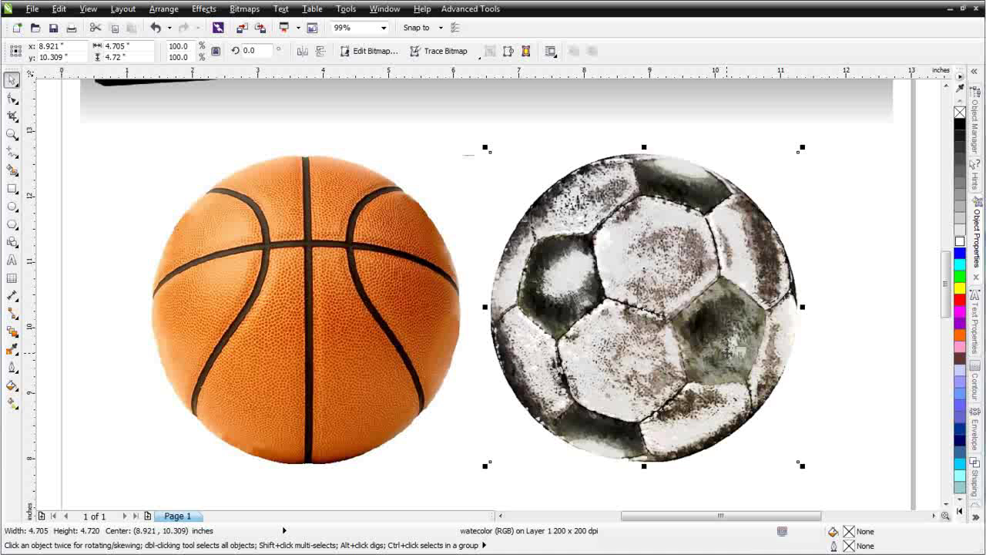
- Convert the soccer ball bitmap to Grayscale mode and place it beside the basketball
key("F3")
left_click_drag(429, 243, 604, 286)
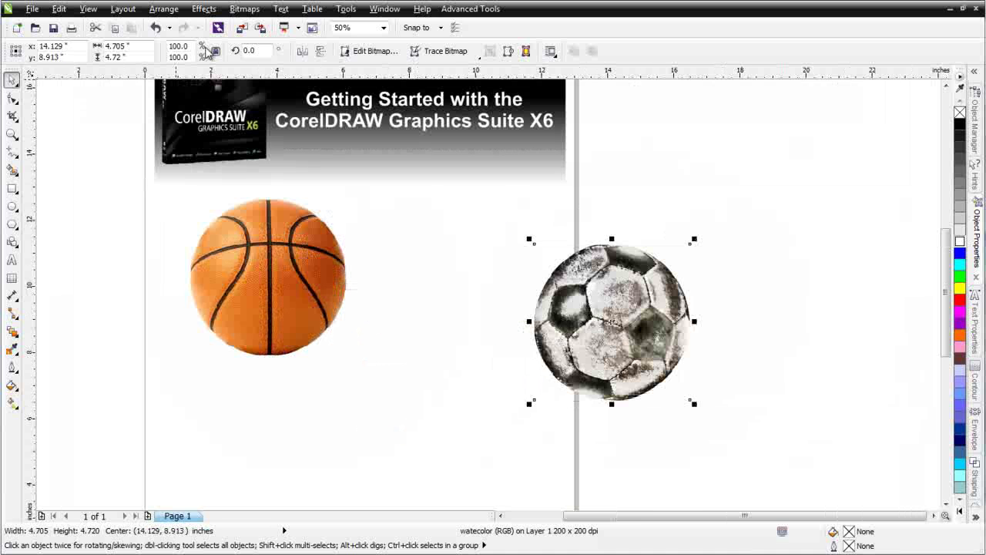
left_click(239, 11)
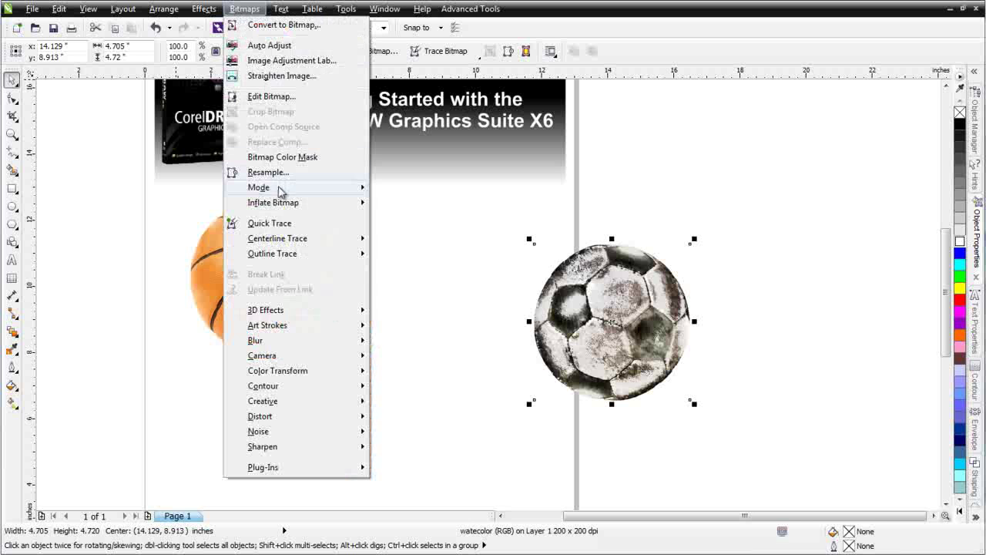
mouse_move(284, 191)
left_click(422, 203)
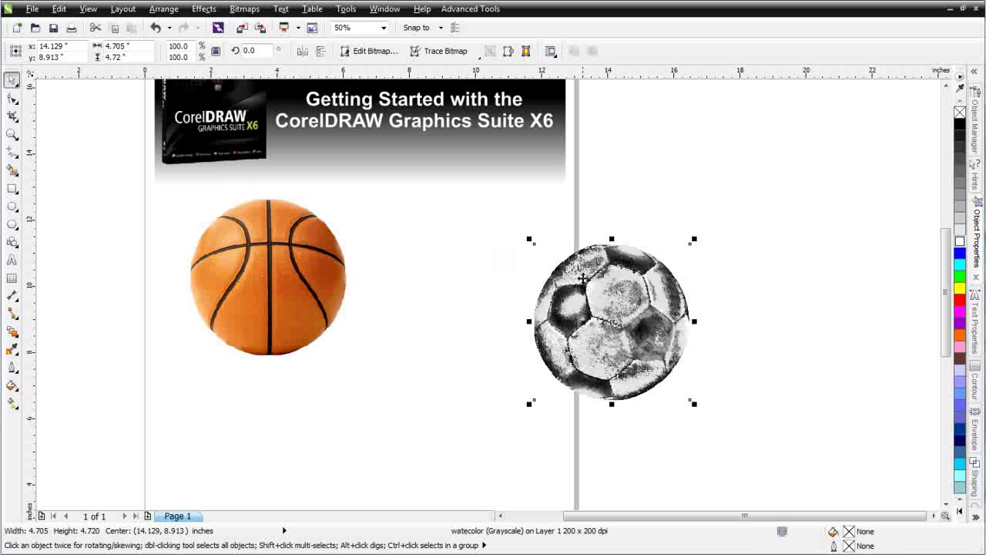
left_click_drag(654, 319, 497, 311)
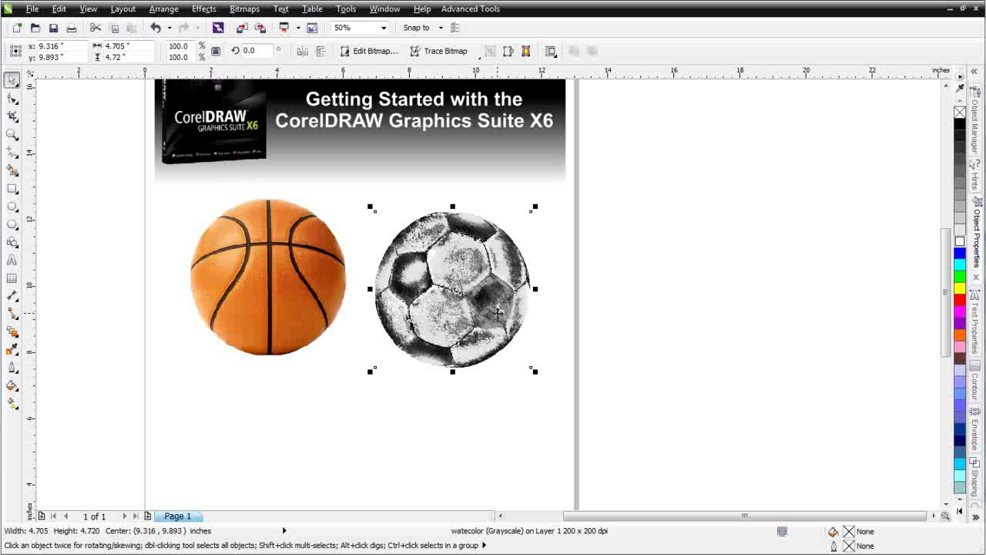
- Open Fashion Factory 3 and move its window clear of the soccer ball
left_click(479, 10)
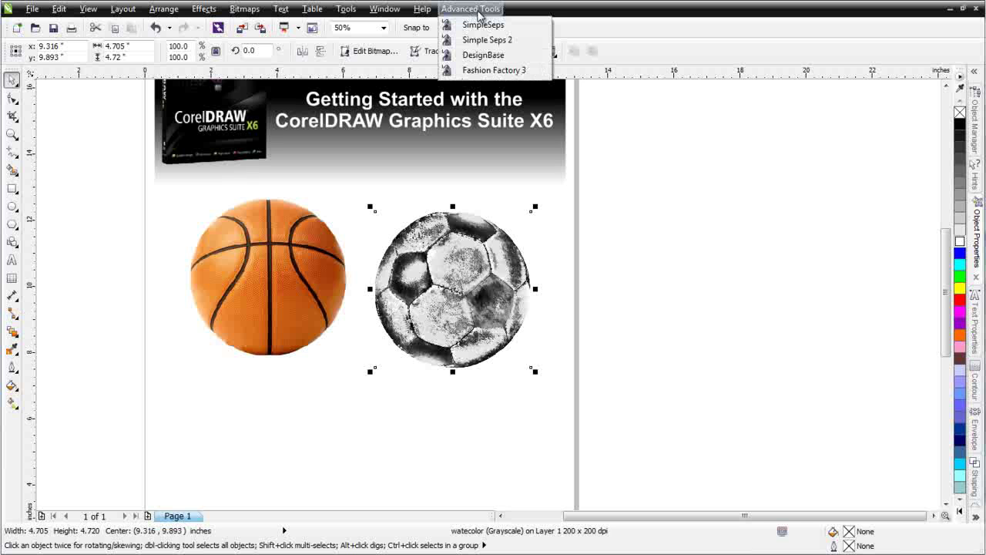
left_click(505, 70)
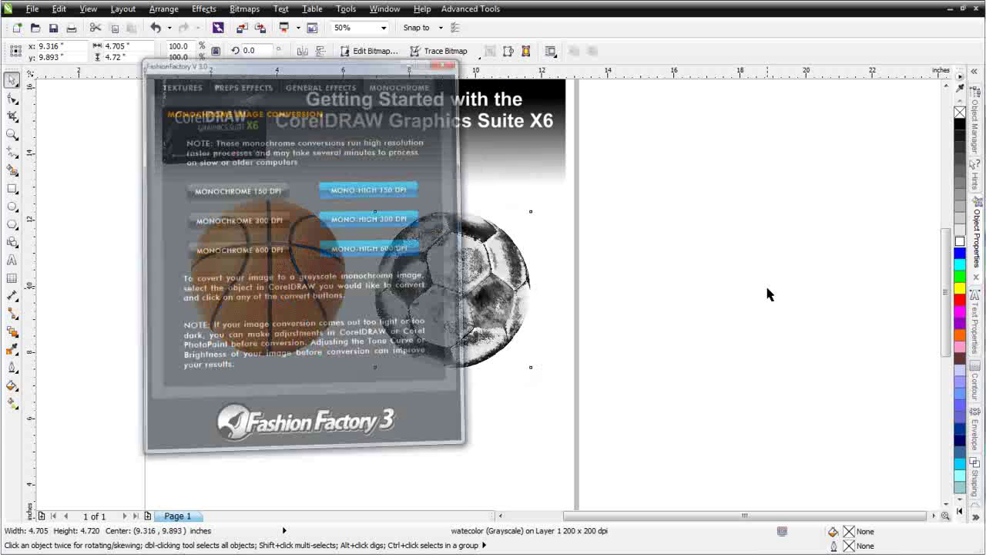
left_click_drag(242, 33, 773, 23)
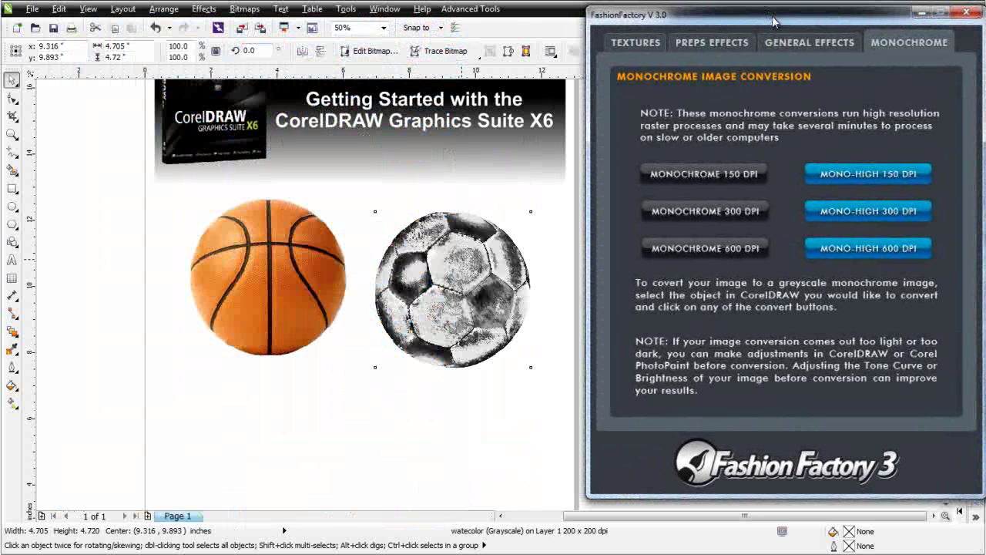
- Enlarge the soccer ball bitmap to about 9.39 by 9.42 inches and convert it to Monochrome at 300 DPI
left_click_drag(466, 312, 386, 413)
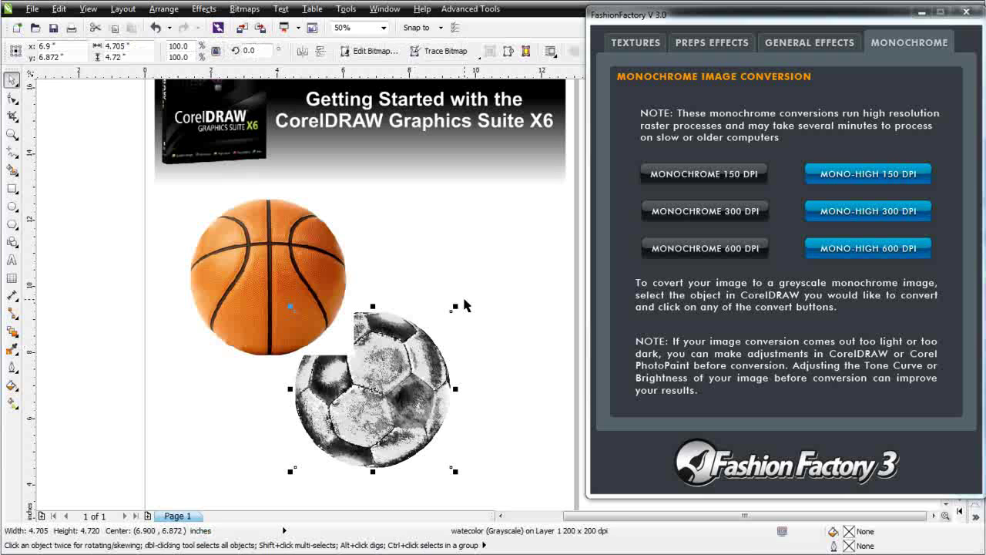
left_click_drag(456, 306, 575, 220)
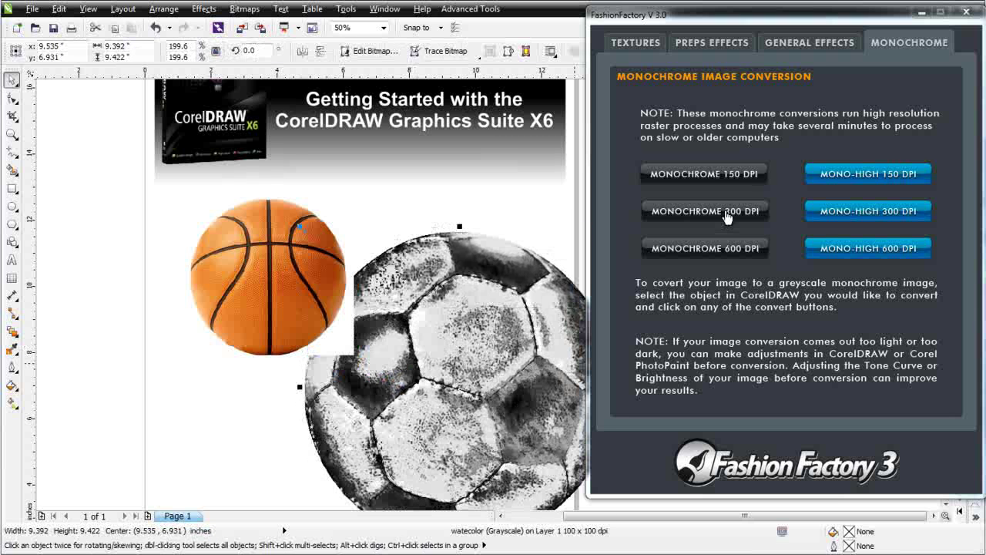
left_click(726, 217)
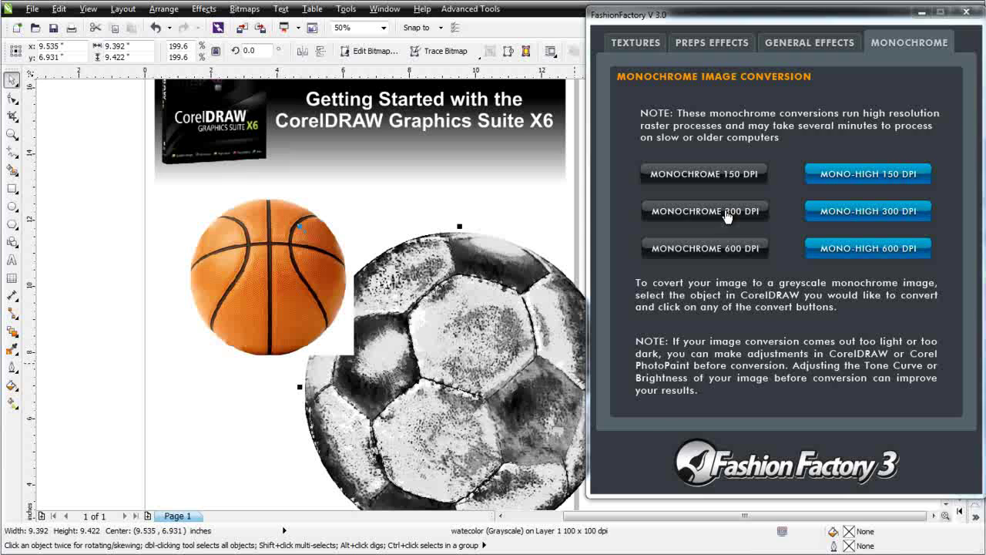
left_click(726, 218)
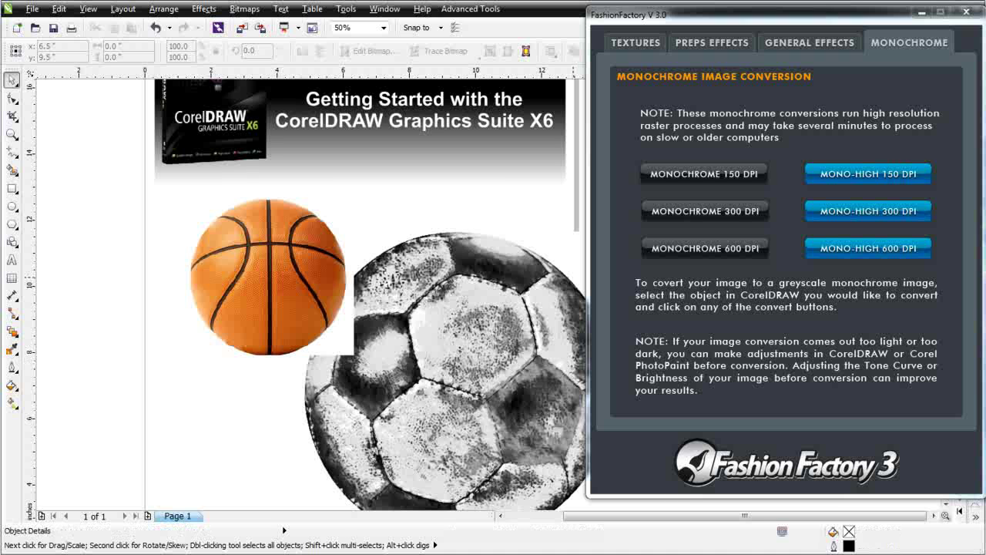
- Minimize Fashion Factory and move the monochrome soccer ball away from the basketball, past the page's right edge
left_click(922, 12)
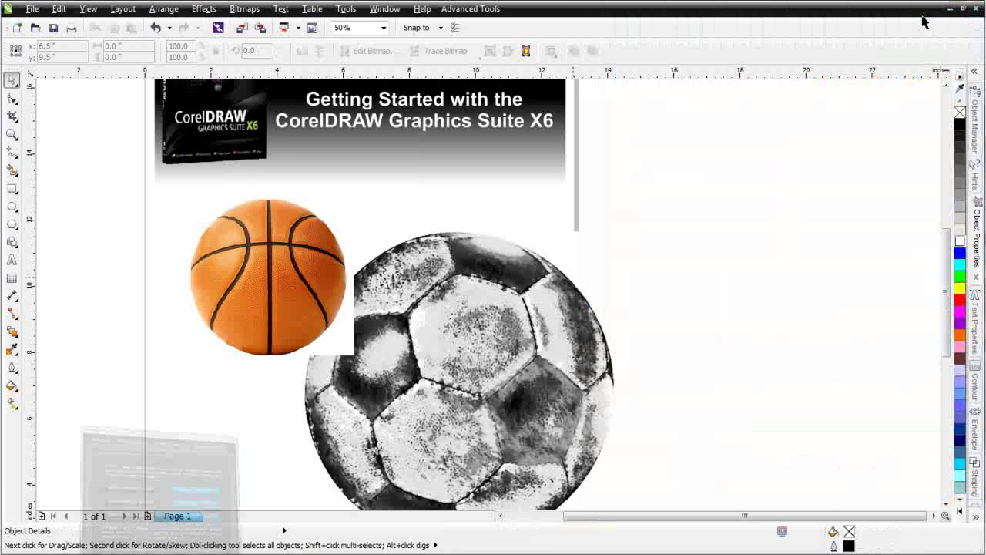
left_click(517, 355)
left_click_drag(487, 373, 714, 304)
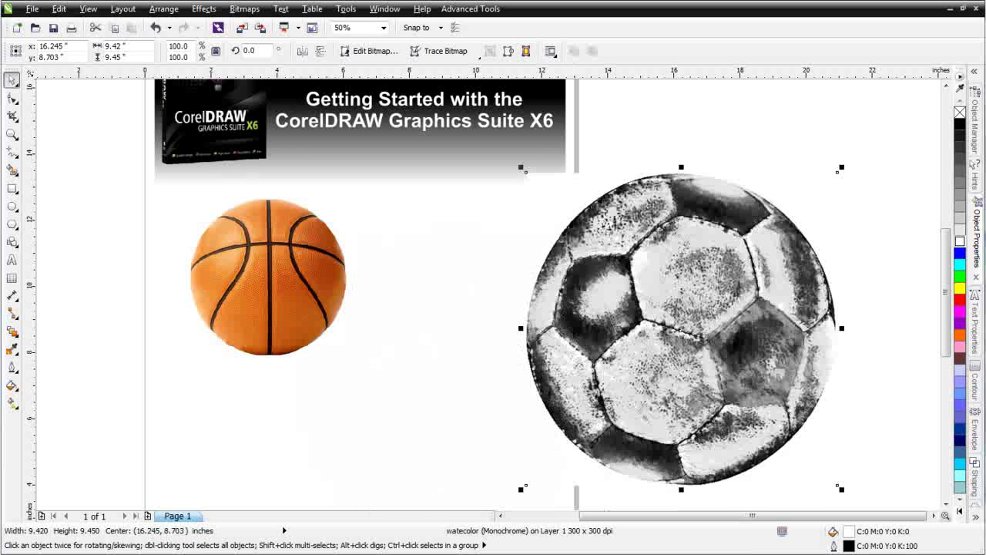
- Float the PANTONE solid coated palette and color the monochrome soccer ball PANTONE Process Black C with no background fill
left_click_drag(894, 85, 771, 120)
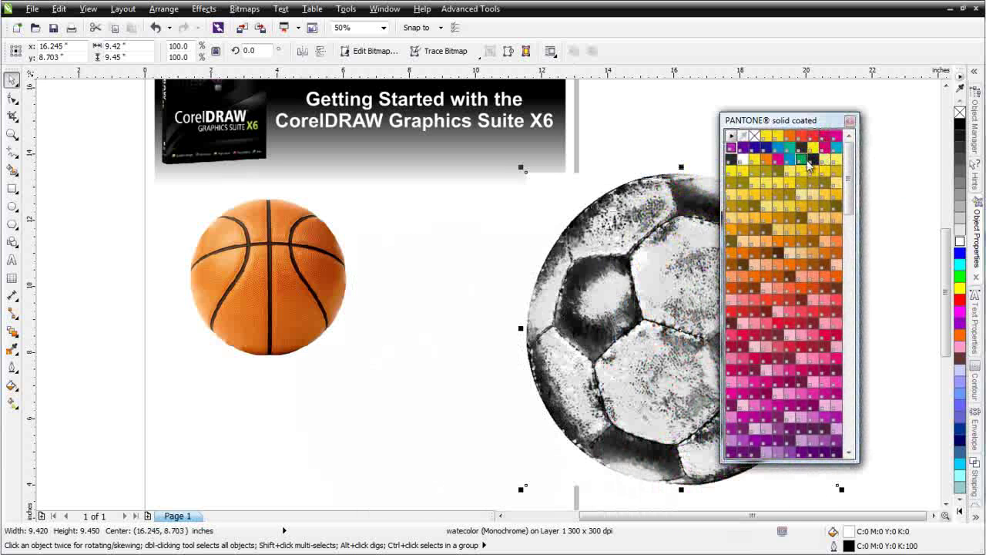
left_click(812, 160)
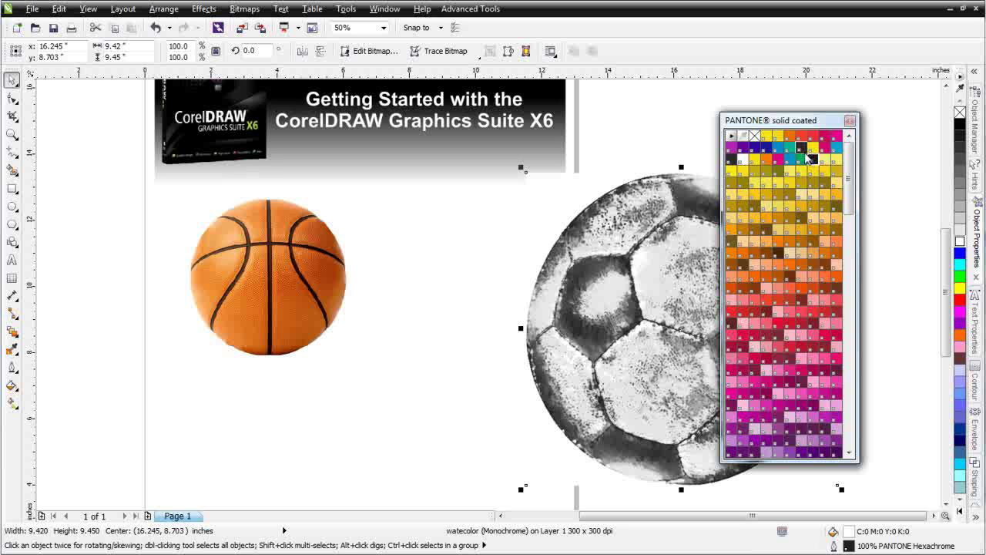
left_click(801, 148)
left_click(731, 159)
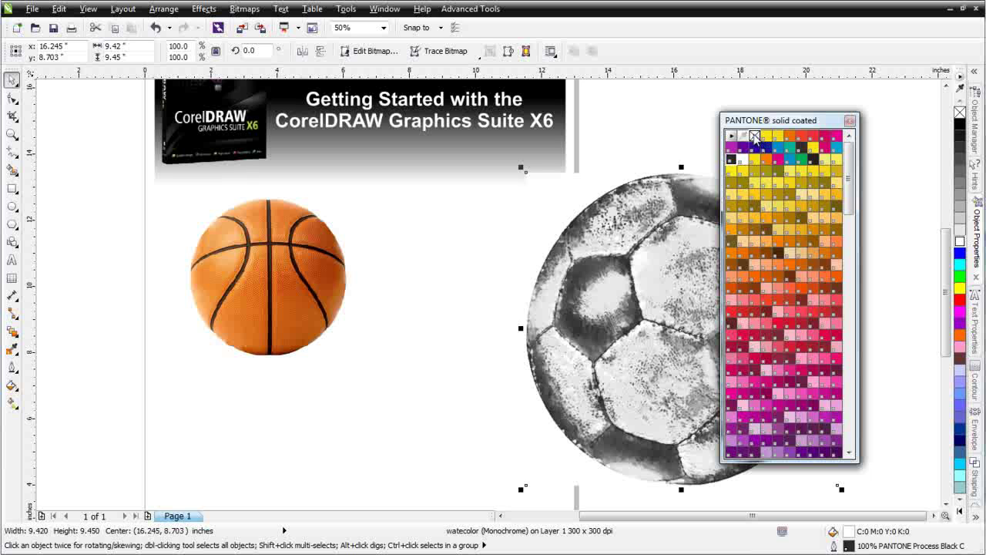
left_click(755, 136)
left_click_drag(783, 120, 904, 118)
- Delete the basketball and move the soccer ball just past the page's right edge
left_click_drag(808, 297, 711, 337)
scroll(711, 338, "down", 2)
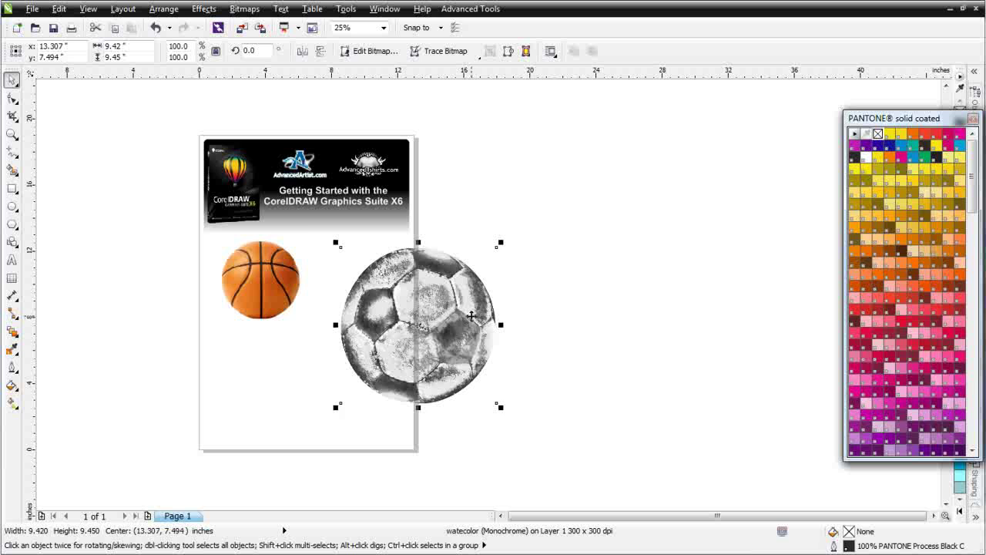
left_click(282, 280)
key("Delete")
left_click(463, 330)
left_click_drag(435, 330, 524, 326)
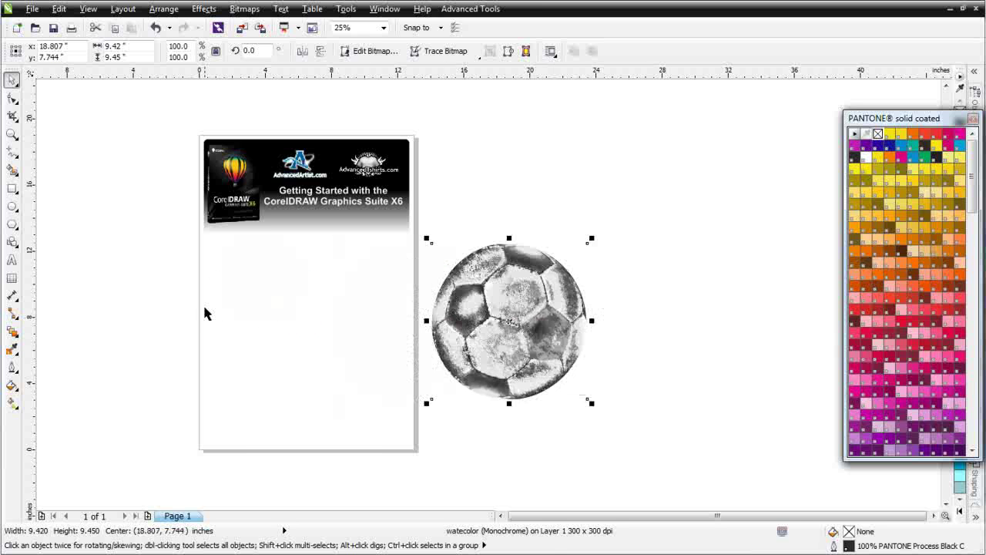
- Draw a circle over the soccer ball and adjust it to about 9.36 inches in diameter, aligned with the ball's edge
left_click(12, 134)
left_click_drag(357, 219, 691, 432)
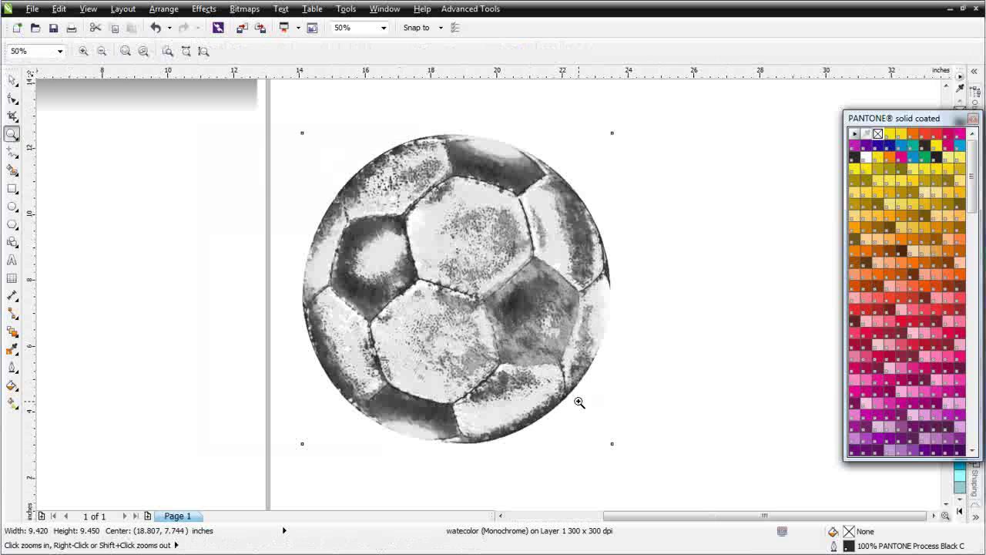
left_click(12, 206)
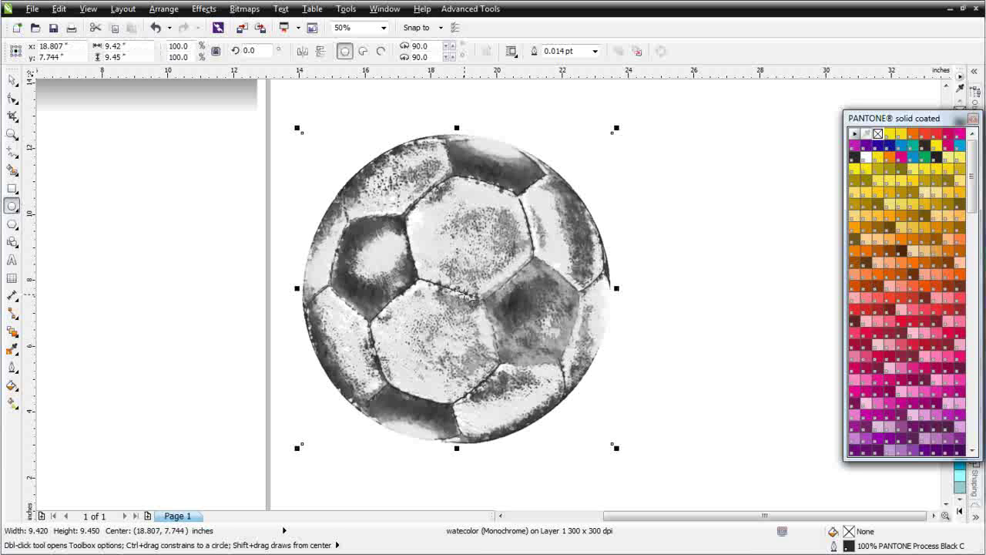
left_click_drag(454, 287, 554, 450)
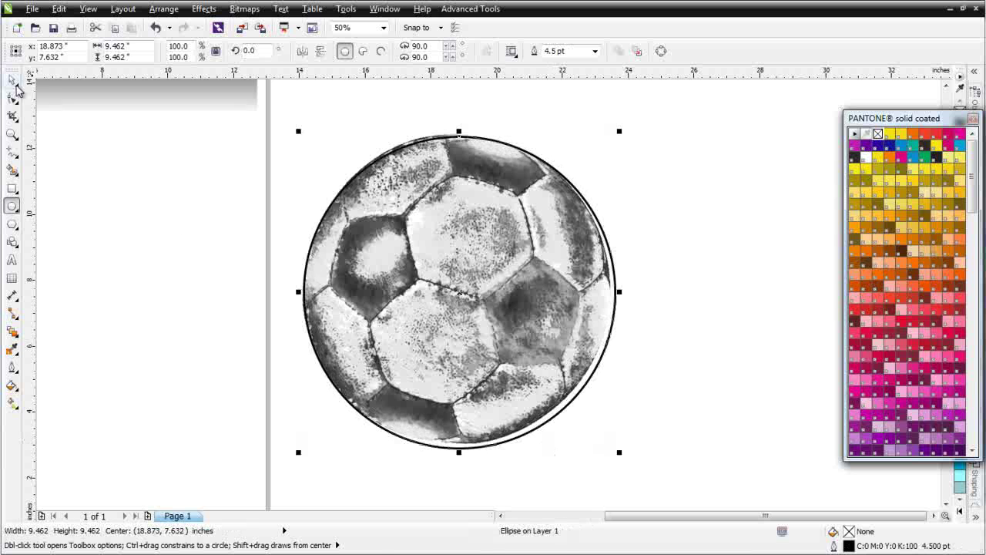
left_click(13, 81)
left_click_drag(458, 294, 456, 291)
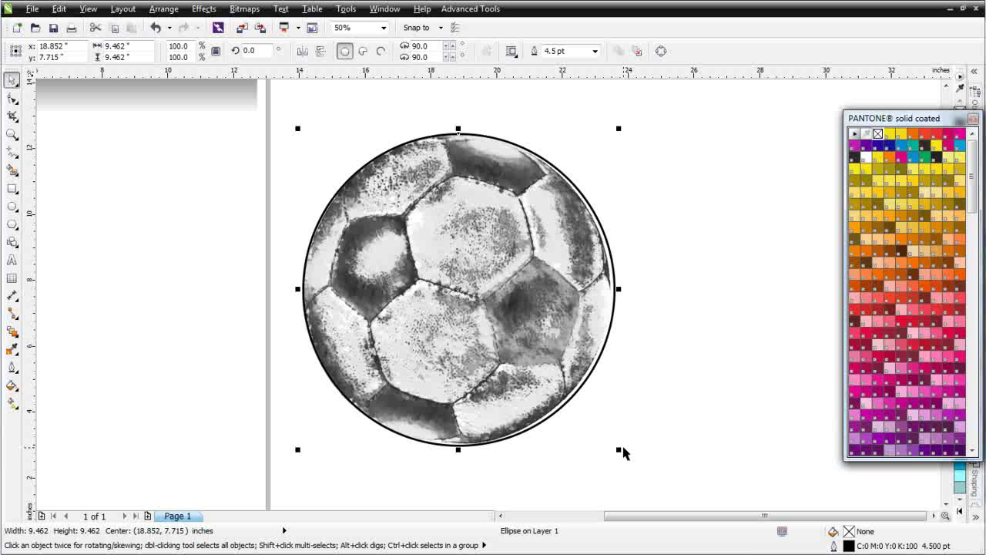
left_click_drag(618, 449, 616, 451)
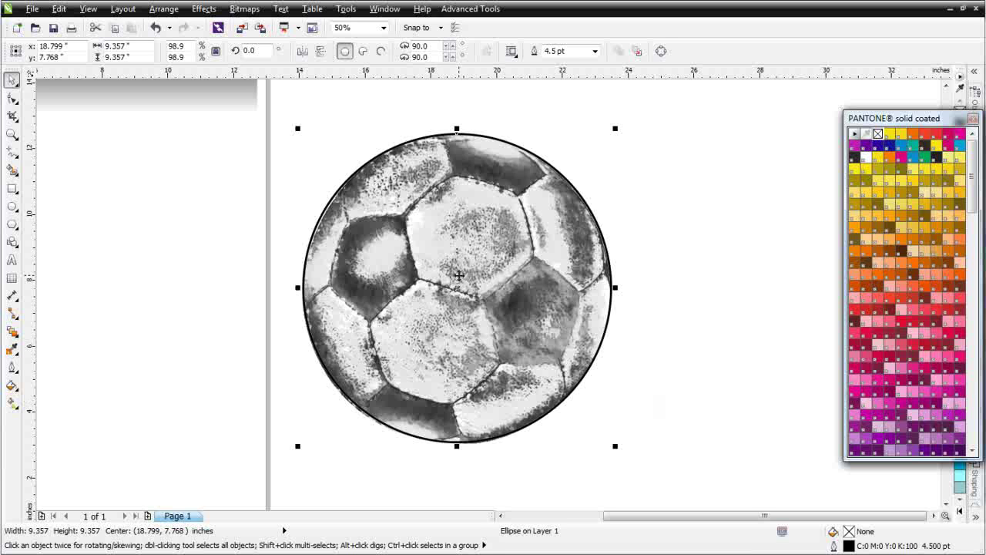
- Move the circle clear of the soccer ball and PowerClip the ball bitmap inside it
left_click_drag(456, 275, 784, 337)
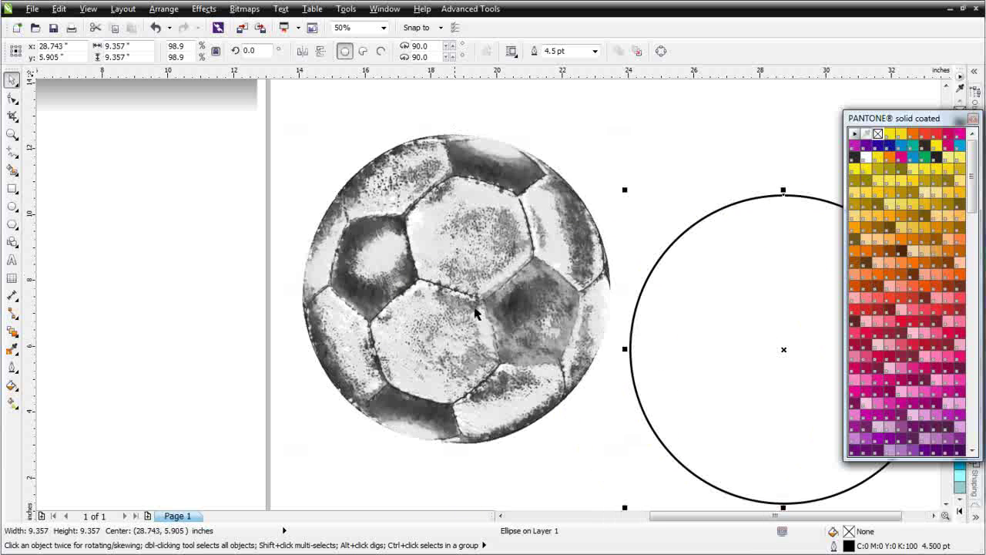
left_click(426, 265)
left_click_drag(426, 265, 240, 290)
left_click_drag(289, 258, 756, 321)
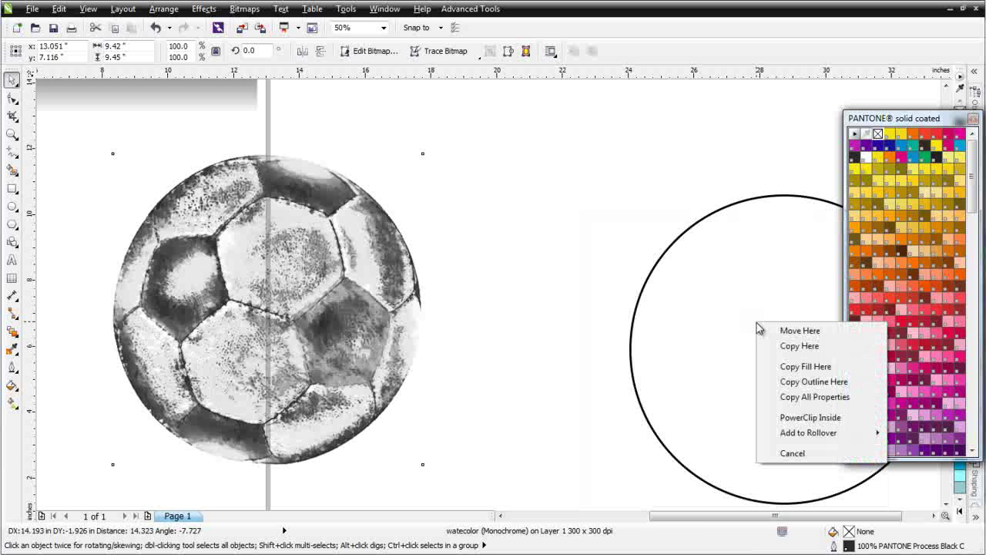
left_click(817, 417)
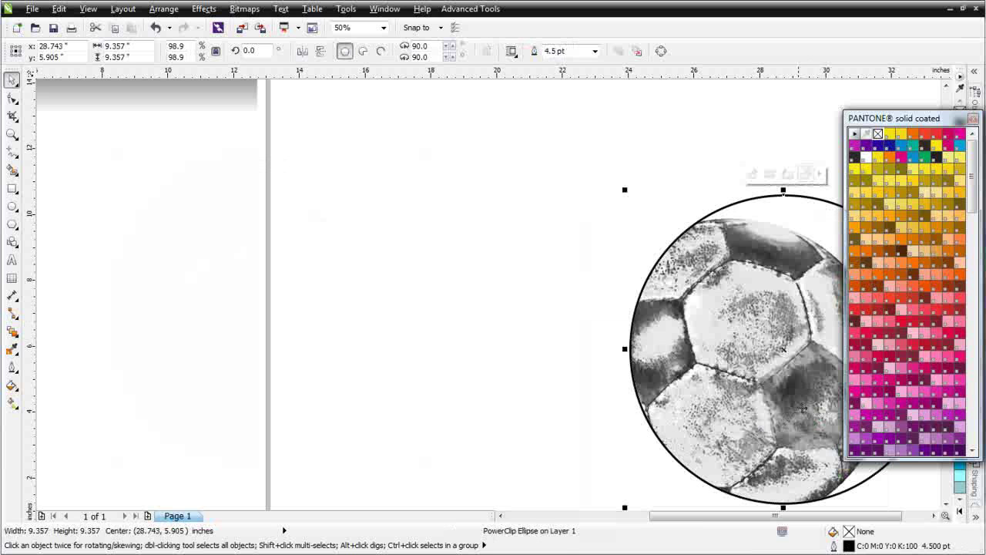
- Fill the circular PowerClip frame proportionally with the soccer ball, and apply Fit Contents Proportionally
scroll(489, 293, "down", 1)
scroll(462, 308, "up", 1)
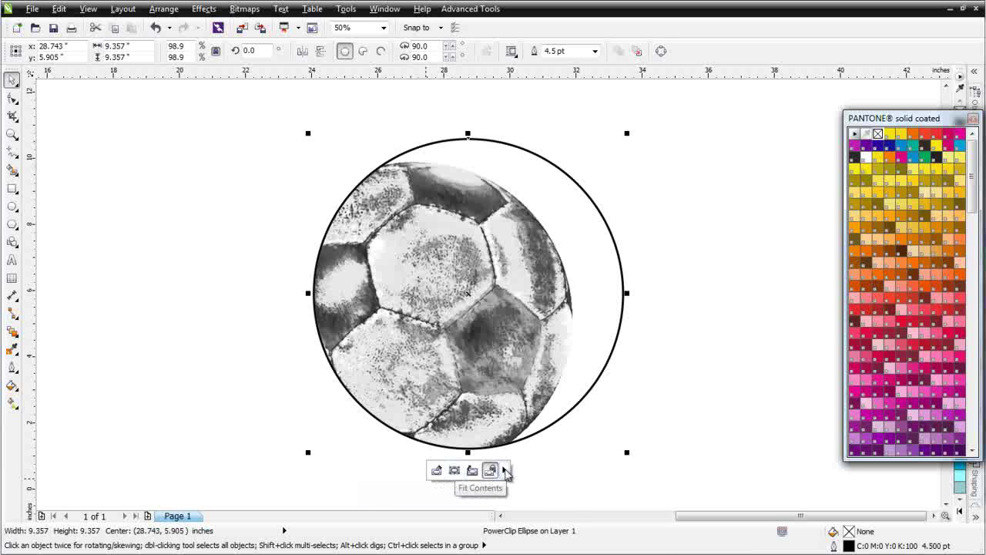
left_click(506, 471)
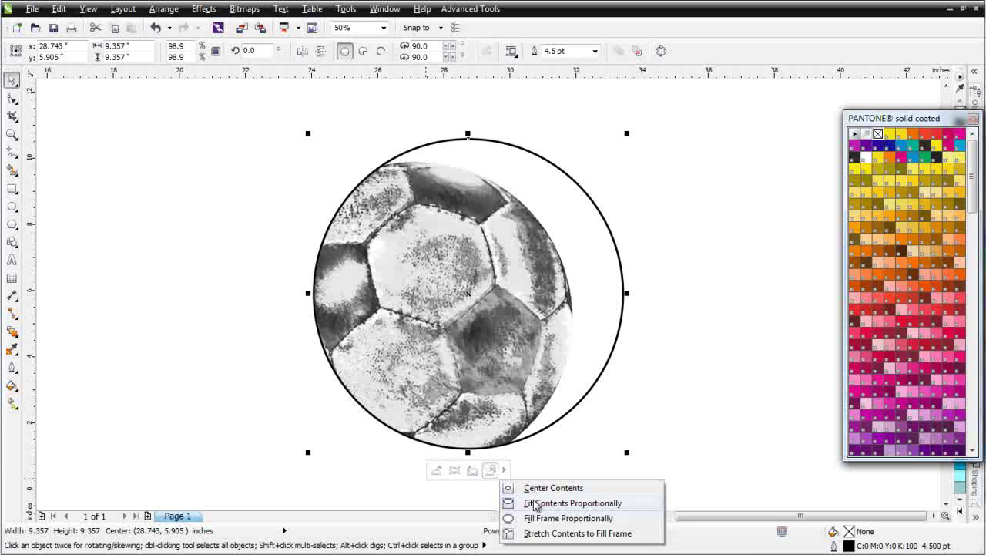
left_click(531, 520)
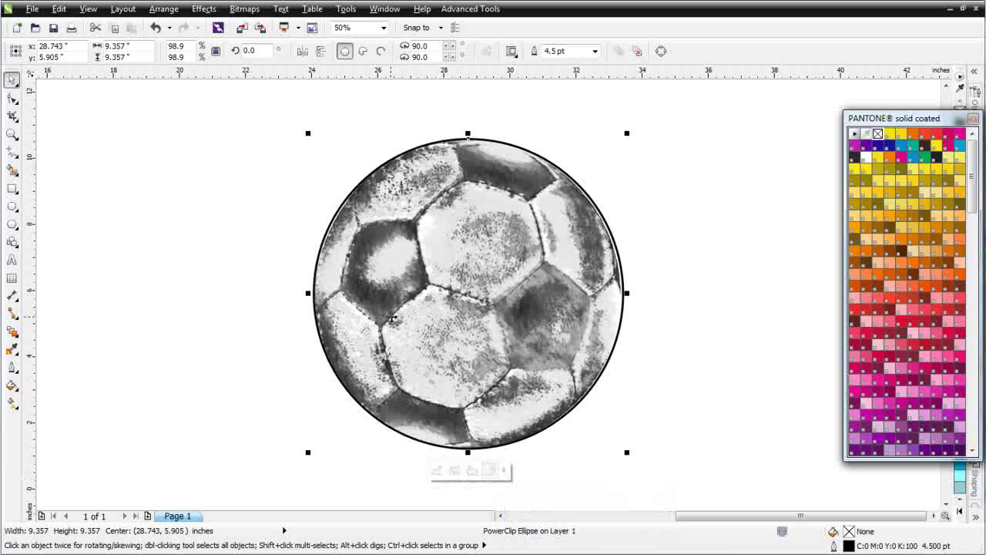
left_click(504, 471)
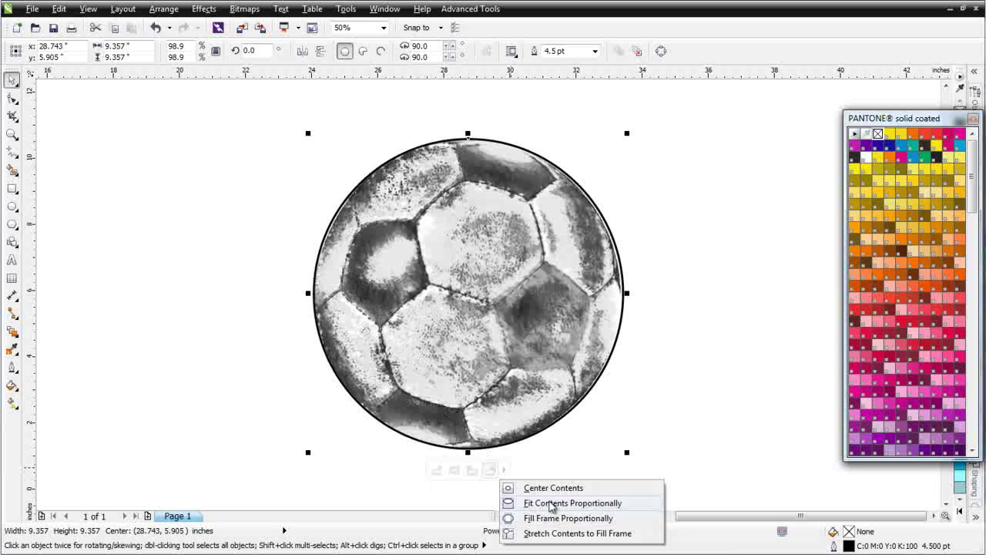
left_click(562, 505)
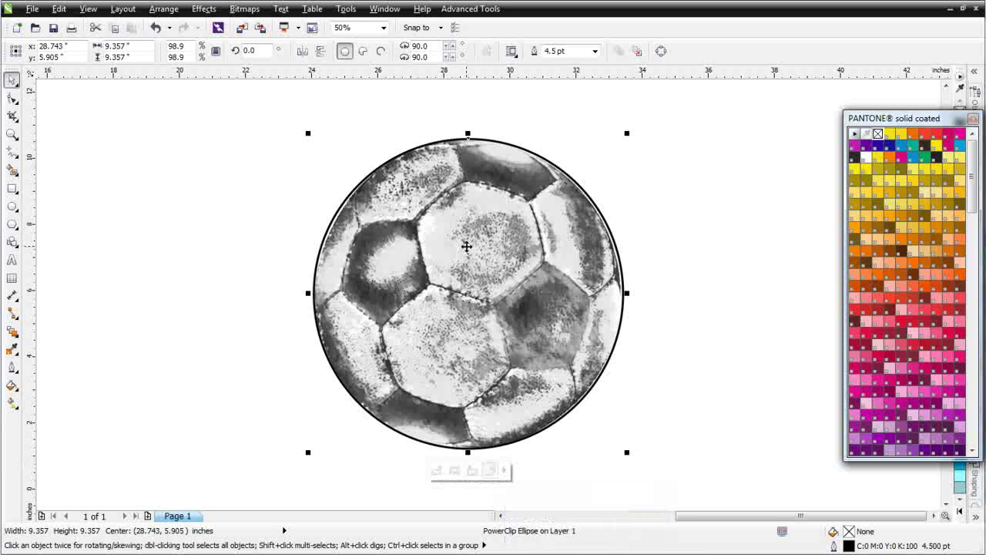
- Select the PowerClip contents and enlarge the soccer ball to about 9.46 by 9.49 inches to cover the circle
left_click(453, 471)
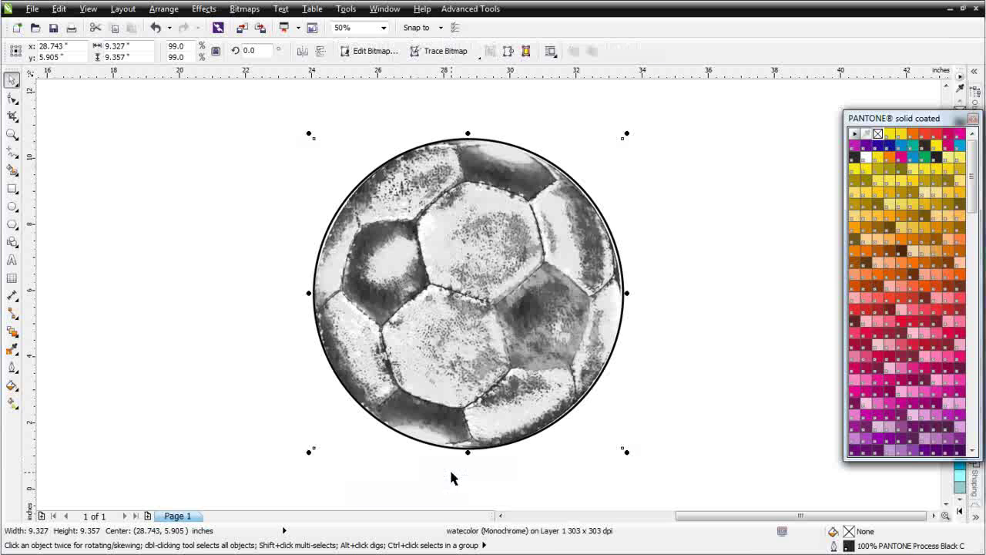
left_click_drag(628, 135, 631, 130)
left_click_drag(309, 128, 302, 134)
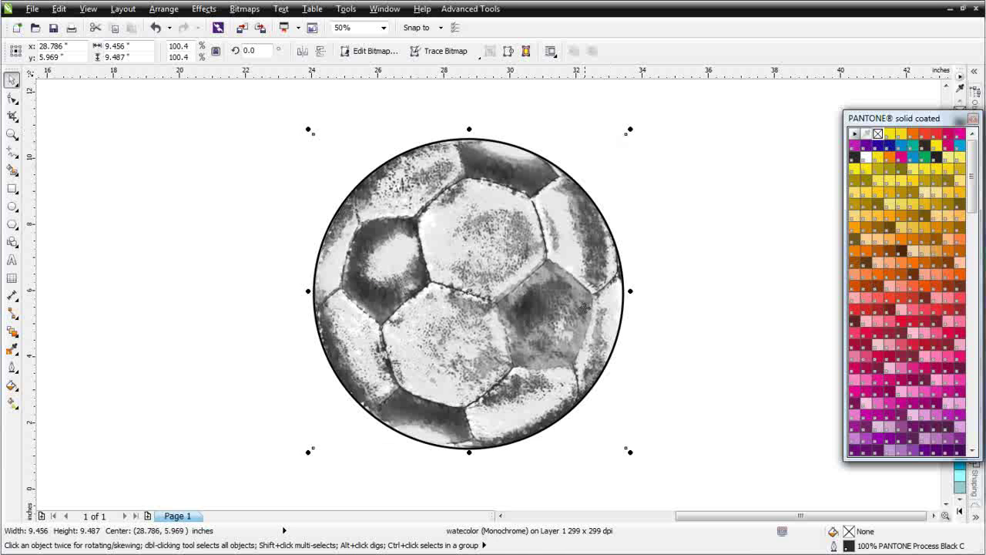
- Try PANTONE Hexachrome Yellow, 135 C and Reflex Blue C as the circle's fill, and settle on PANTONE Trans. White
left_click(580, 362)
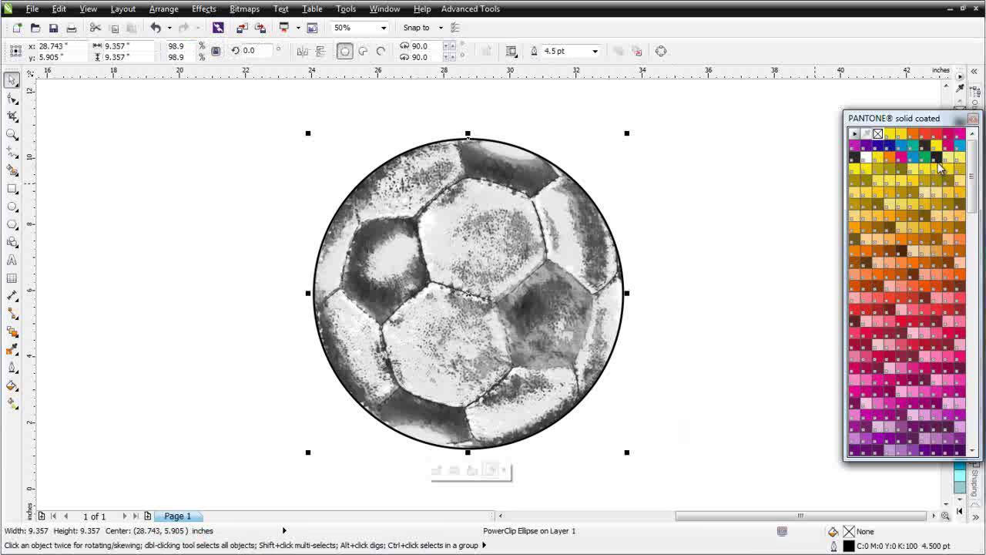
left_click(878, 159)
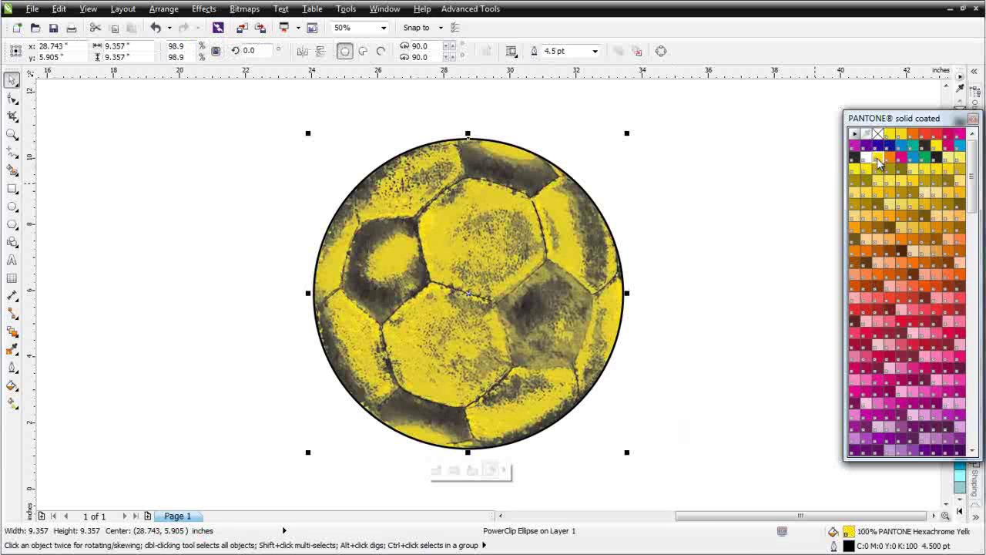
left_click(869, 218)
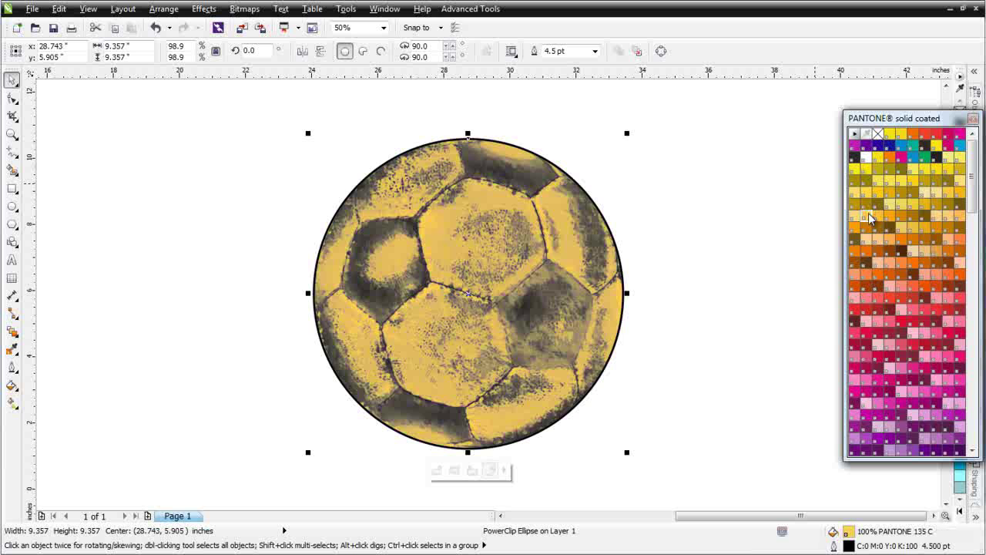
left_click(890, 144)
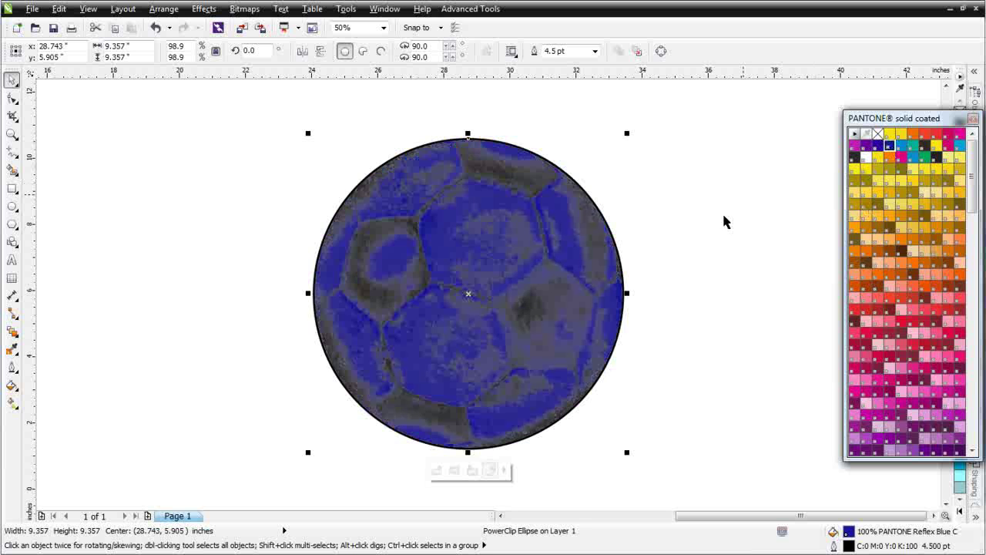
left_click(865, 157)
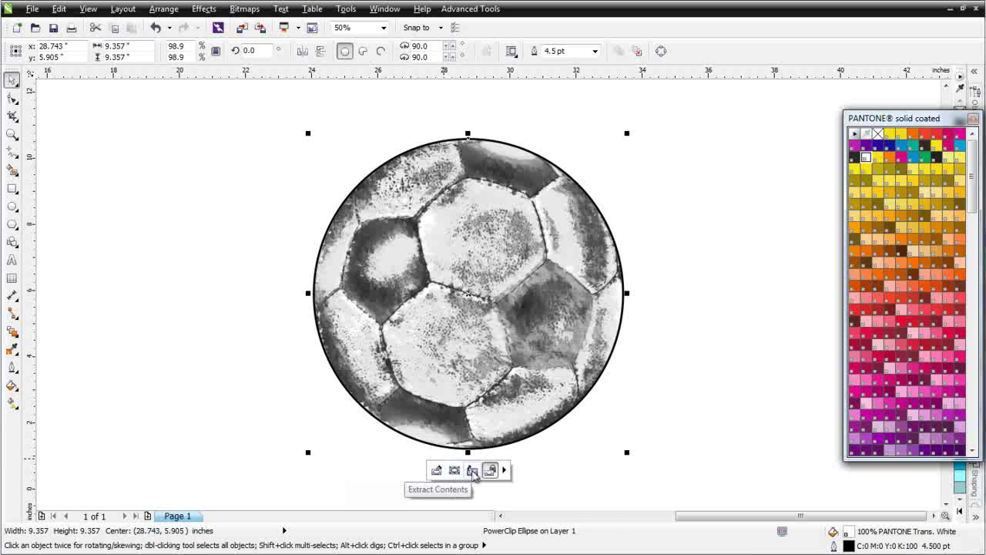
- Extract the soccer ball bitmap from the circular PowerClip frame
left_click(472, 471)
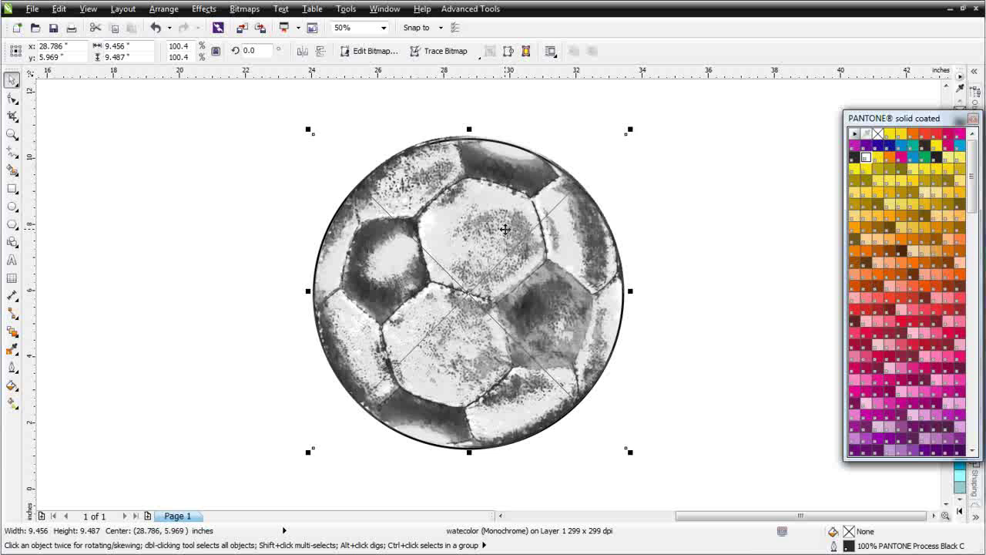
key("Tab")
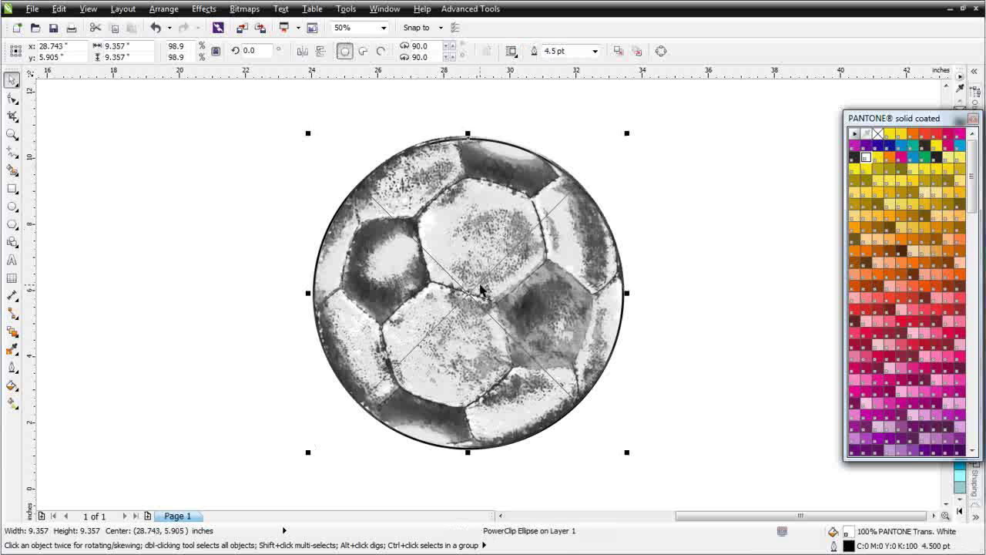
- Try to move the extracted soccer ball off the circle, and undo its placement inside the PowerClip frame
key("Tab")
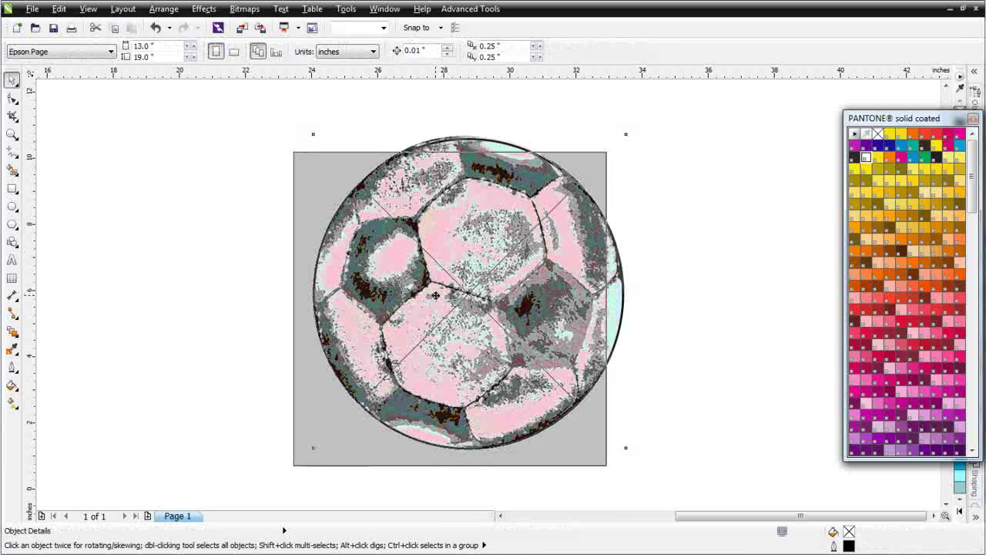
key("ctrl+z")
right_click(508, 255)
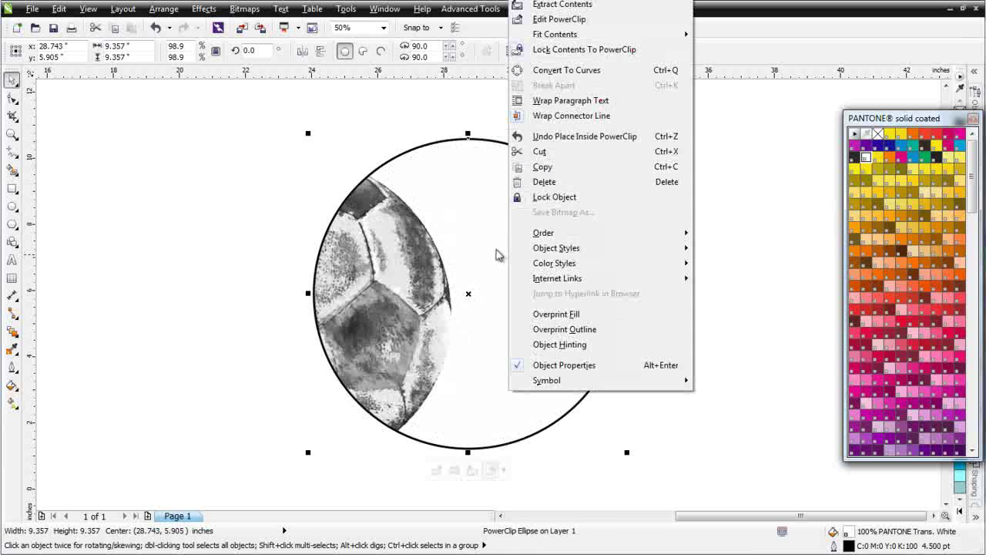
left_click(438, 258)
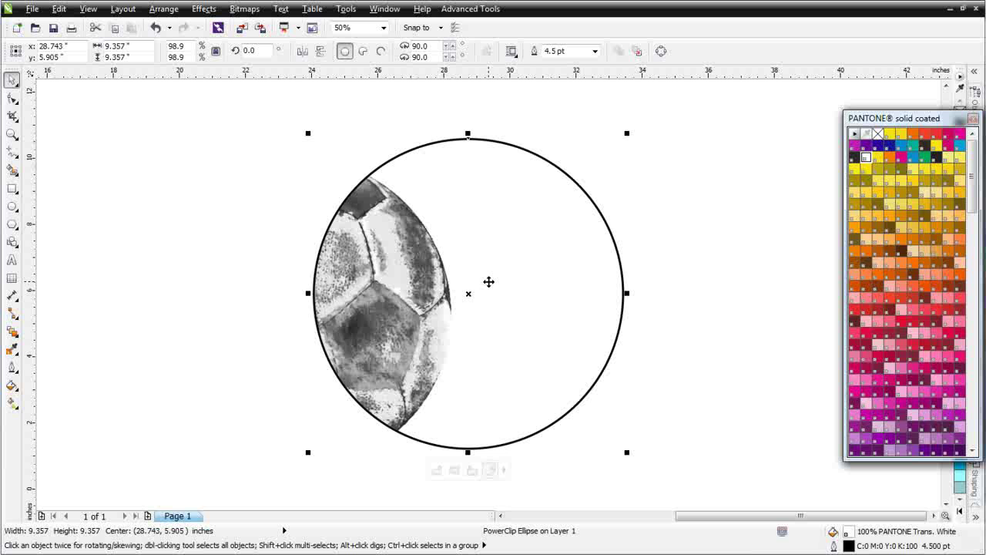
key("ctrl+z")
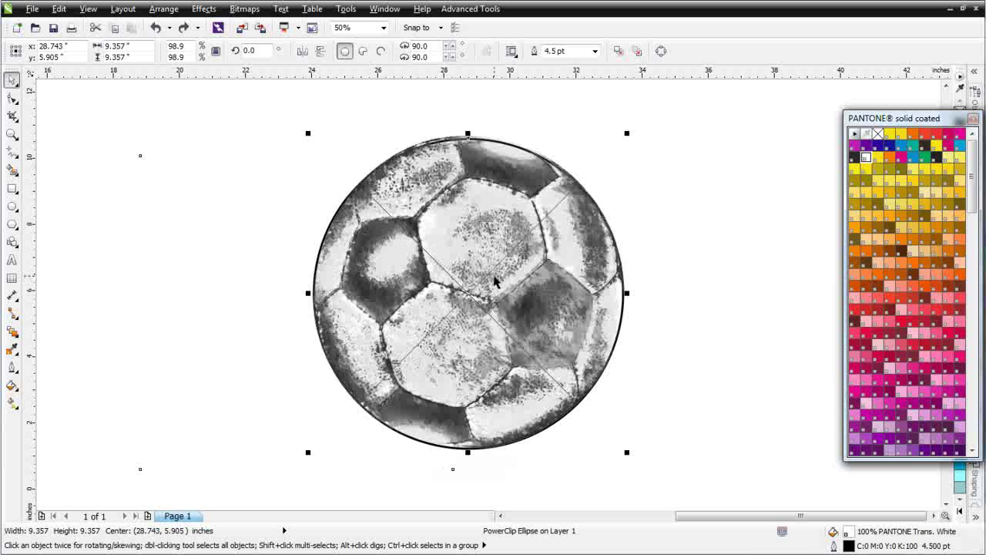
- Move the extracted soccer ball to the left, completely clear of the empty circular frame
right_click(494, 278)
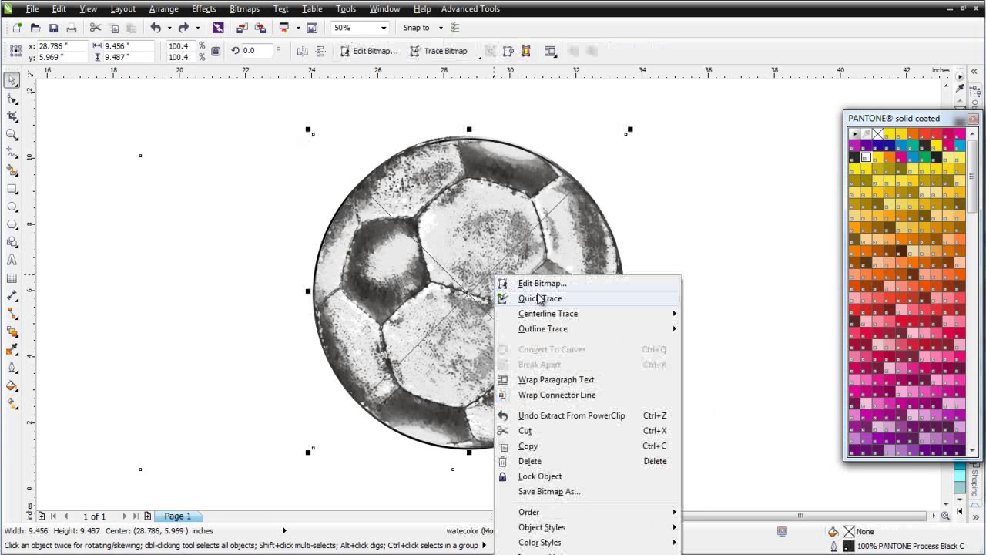
left_click(516, 176)
left_click(650, 171)
left_click_drag(542, 259, 174, 286)
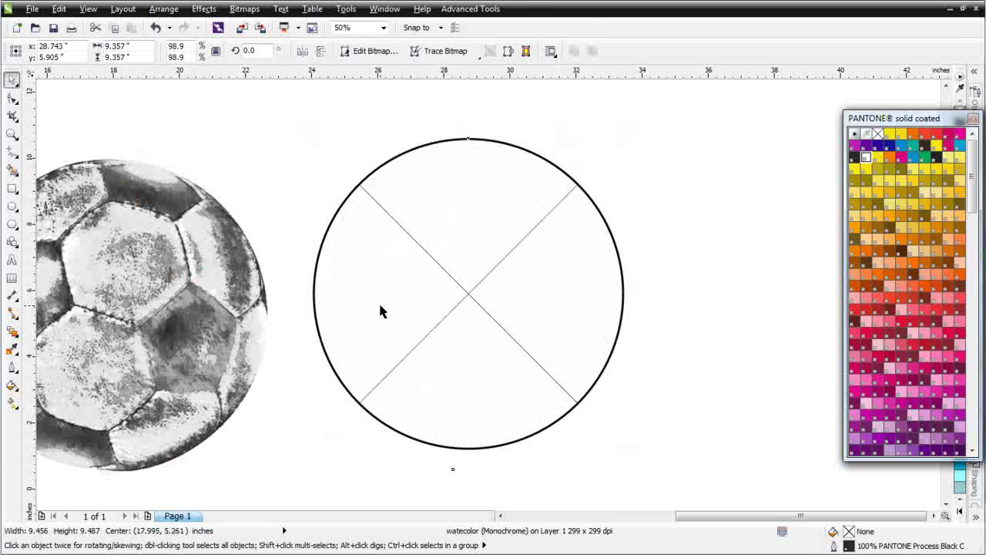
- Set the empty circle's frame type to None and move the soccer ball bitmap back over the circle
left_click(427, 297)
right_click(427, 297)
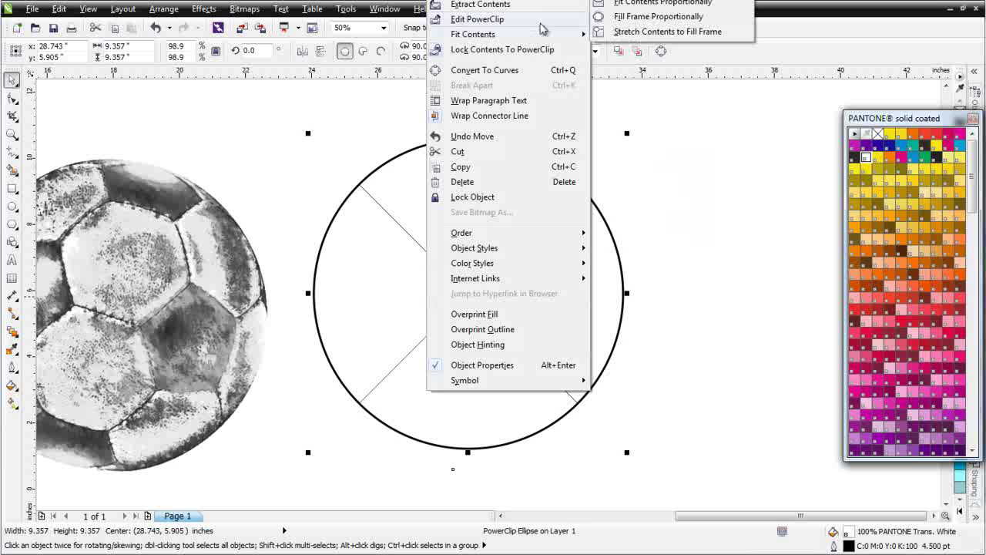
mouse_move(574, 2)
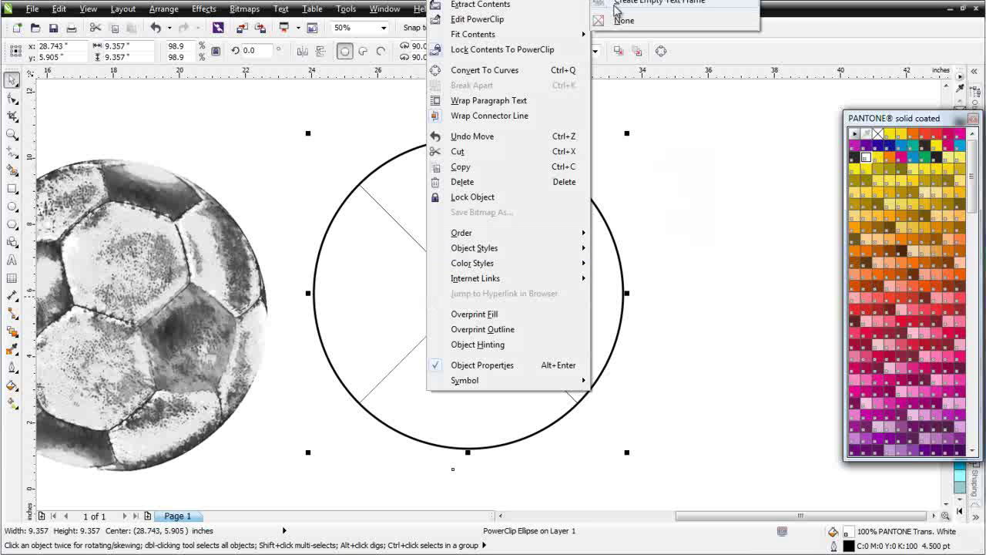
left_click(623, 27)
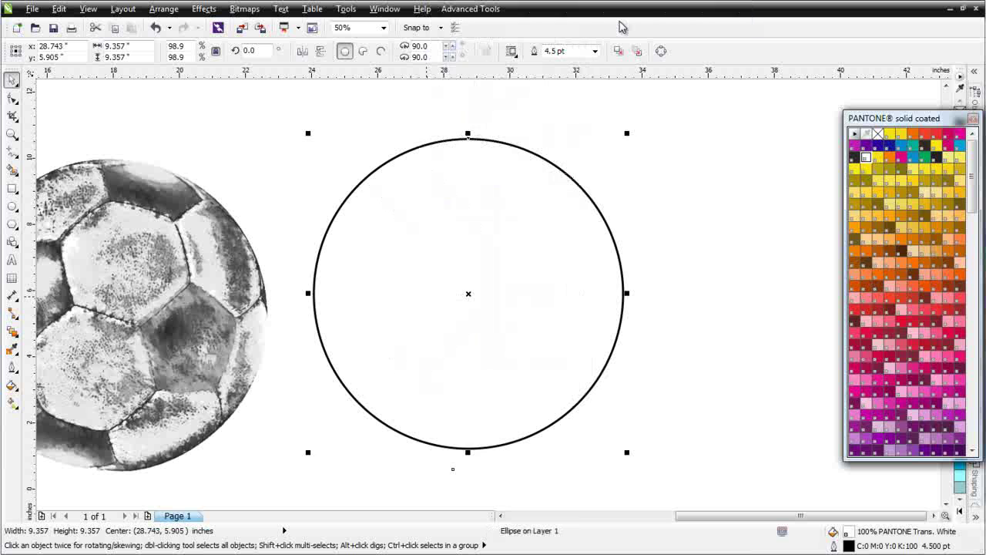
left_click(118, 318)
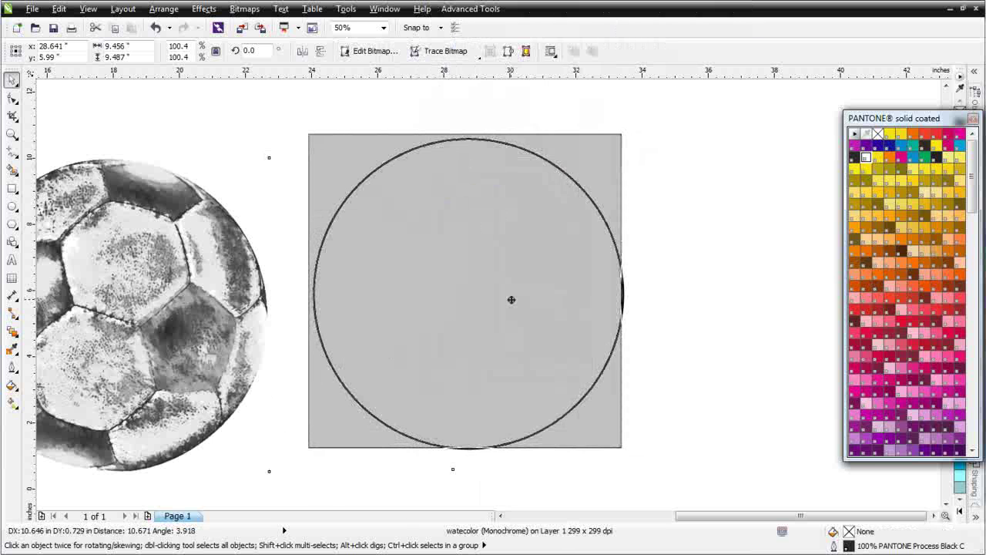
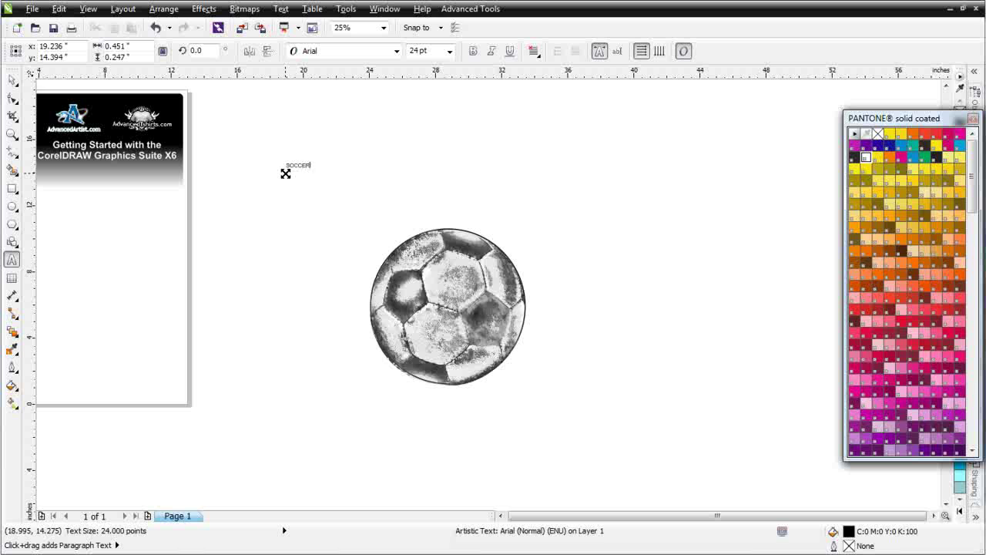
- Enlarge the SOCCER text above the ball to about 14.6 inches wide and set its font to Bullpen
left_click(13, 81)
left_click_drag(318, 156, 532, 138)
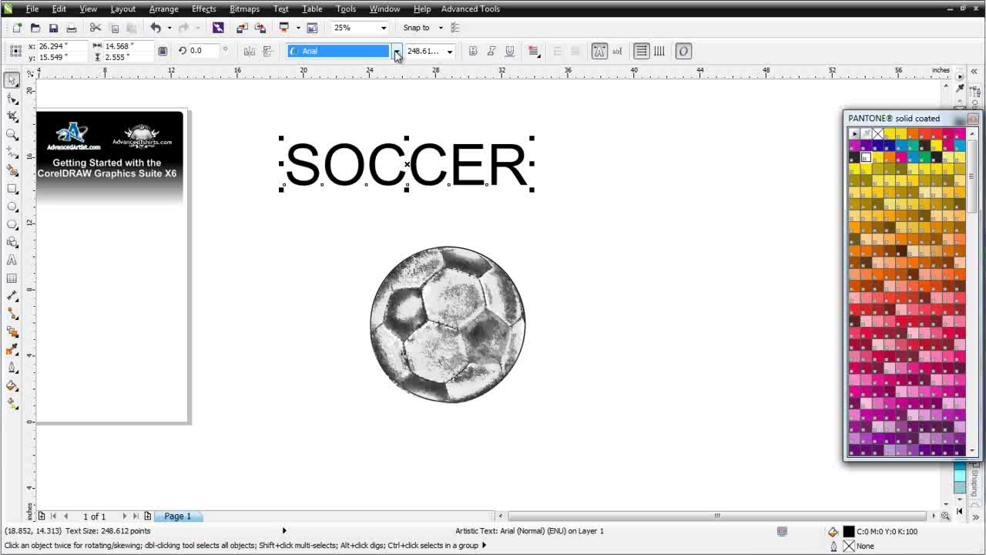
left_click(396, 51)
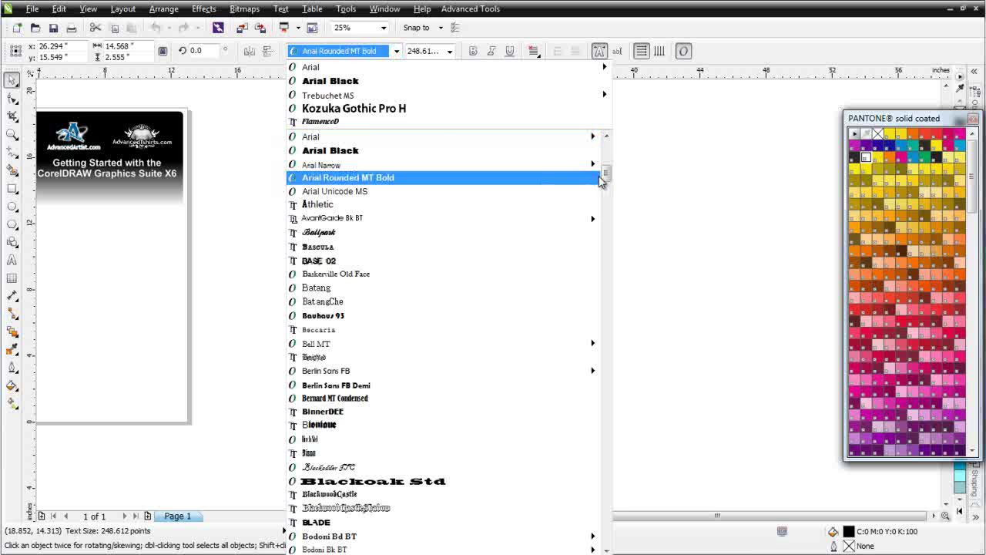
left_click_drag(608, 176, 606, 282)
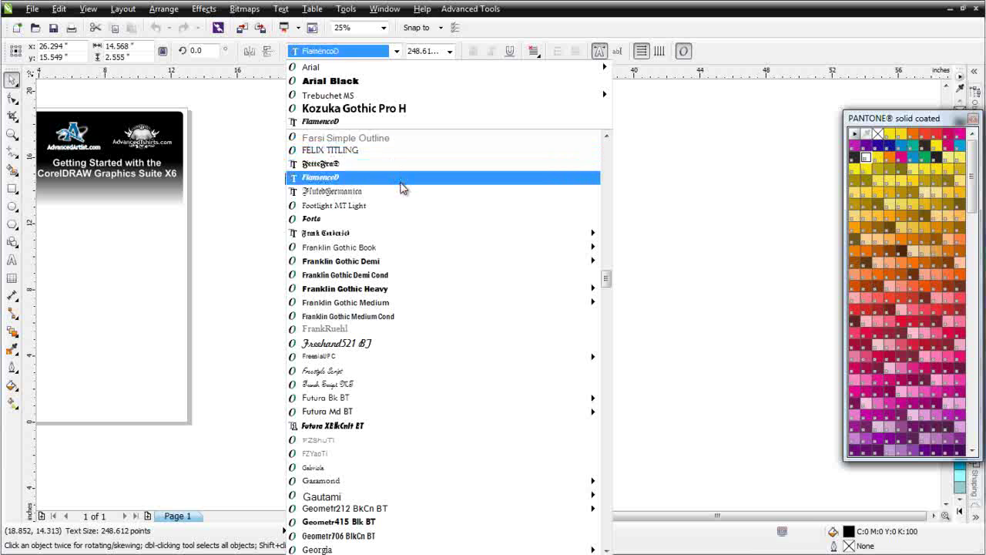
mouse_move(399, 246)
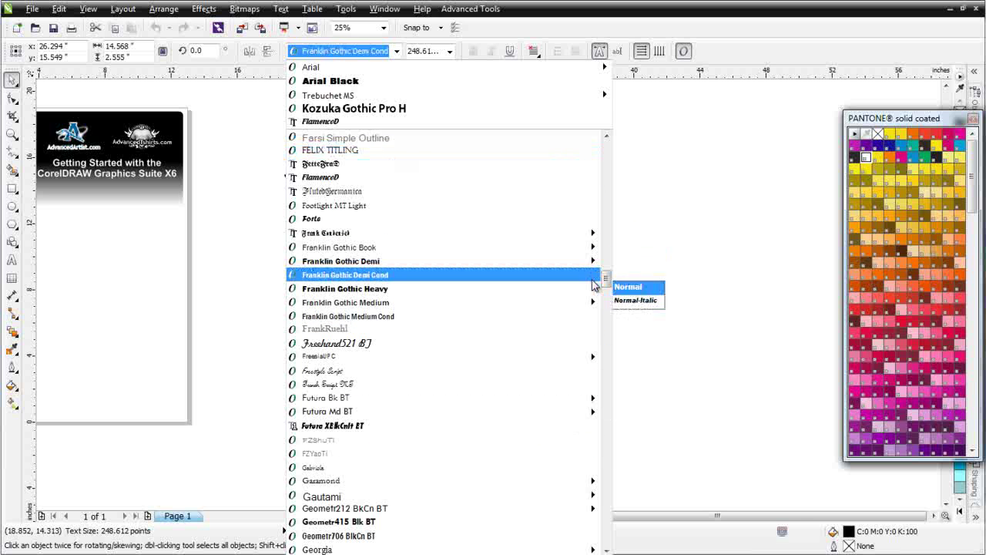
left_click_drag(606, 282, 615, 206)
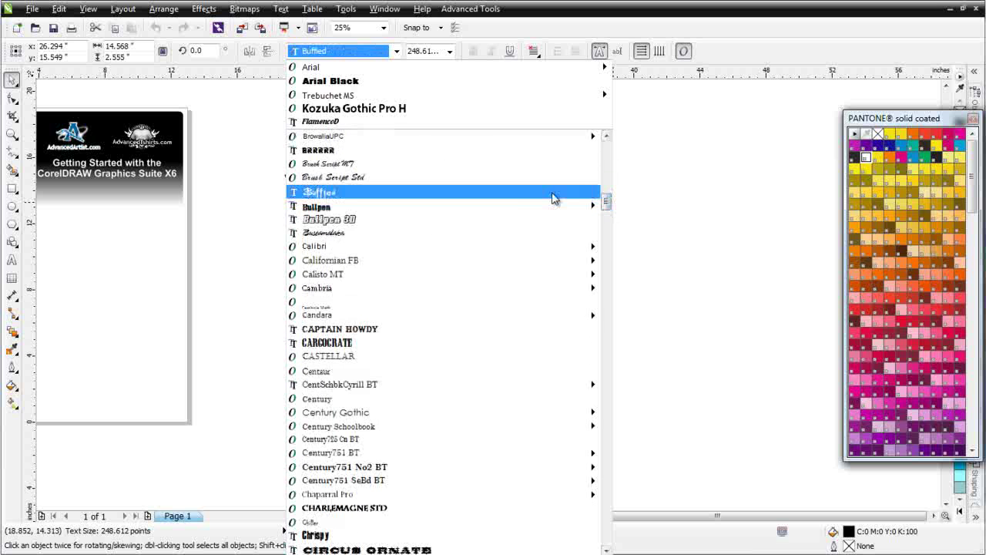
mouse_move(509, 209)
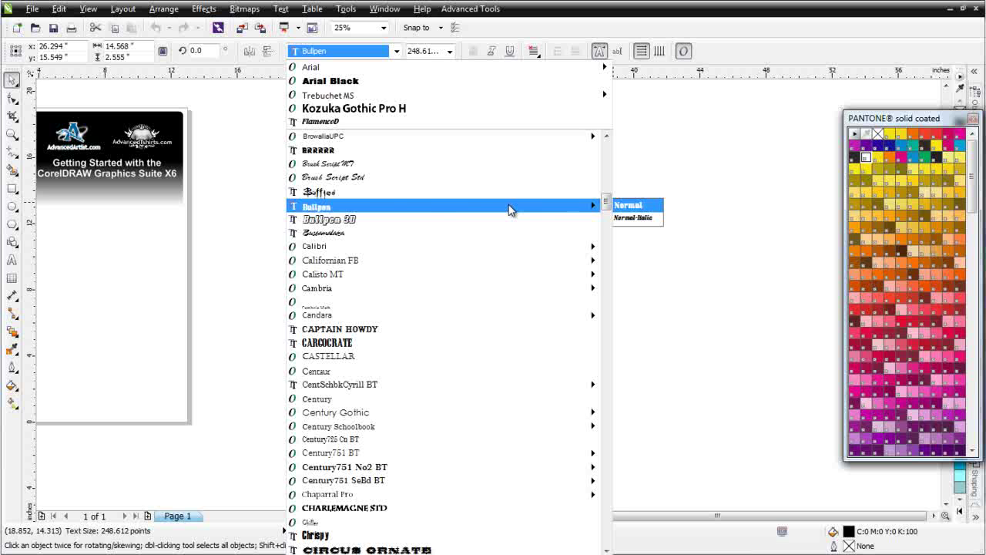
left_click(508, 208)
- Enlarge the SOCCER text to about 27.2 inches wide above the ball, and convert it to curves
left_click_drag(505, 191, 740, 280)
left_click_drag(536, 229, 487, 219)
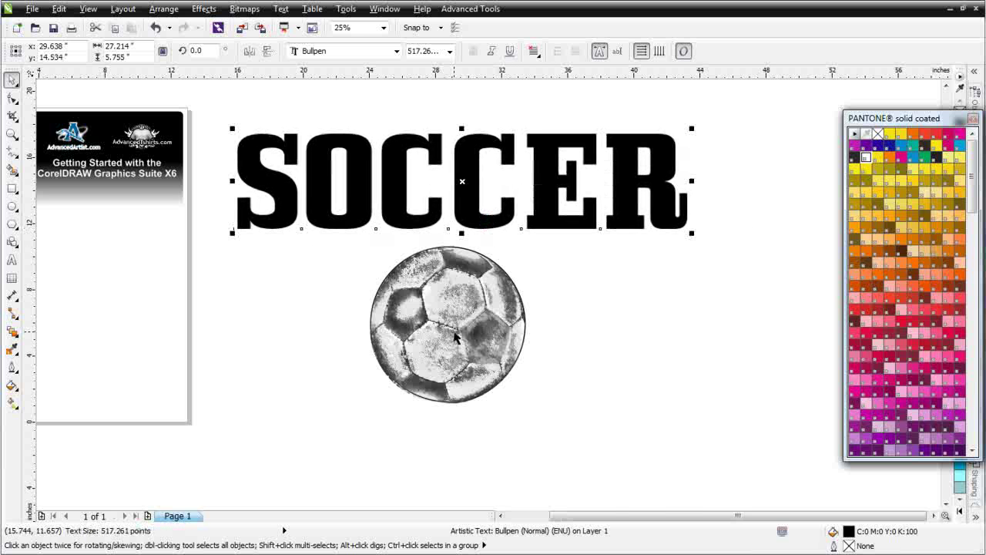
right_click(458, 202)
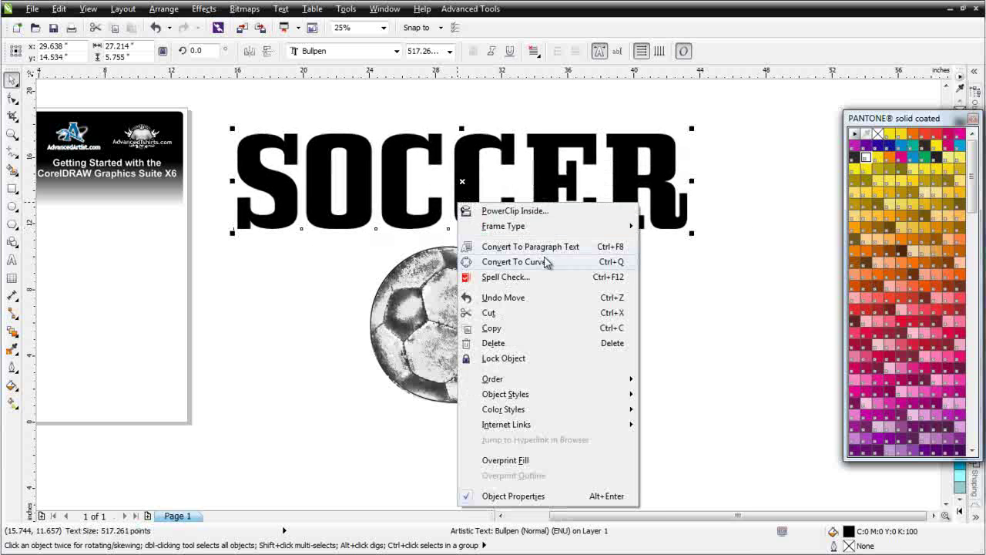
left_click(515, 261)
- Shift the soccer ball bitmap down and left partly off the circle, and fill the SOCCER lettering with PANTONE Trans. White
left_click(516, 339)
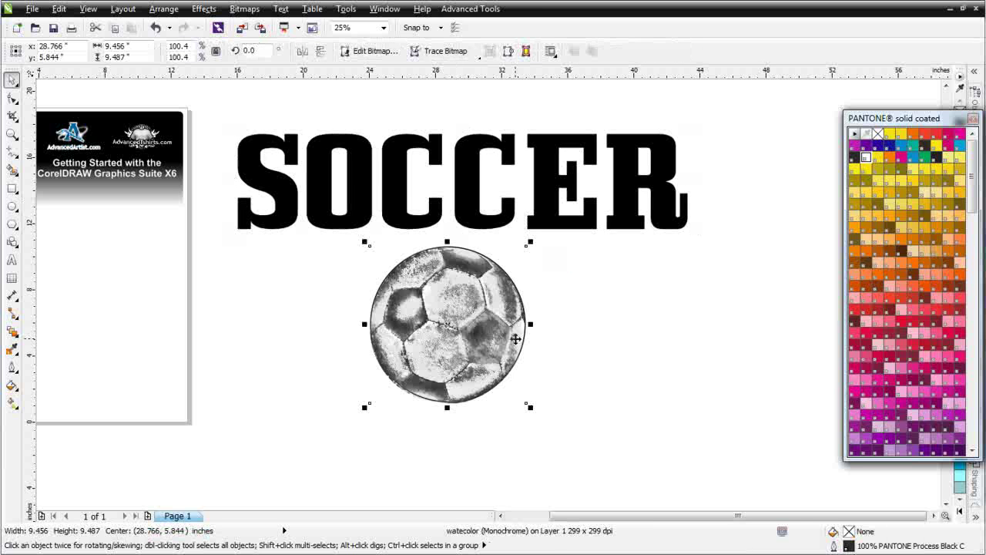
left_click_drag(475, 325, 425, 356)
left_click(404, 229)
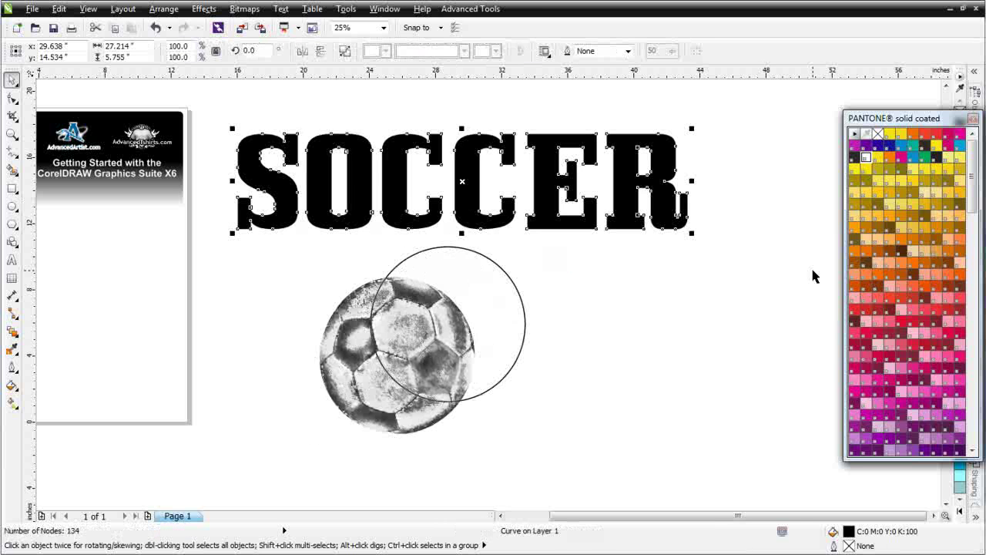
left_click(865, 157)
- Give the SOCCER lettering a 10.0 mm outline with round corners and caps, set behind the fill and scaling with the object
left_click_drag(946, 121, 805, 183)
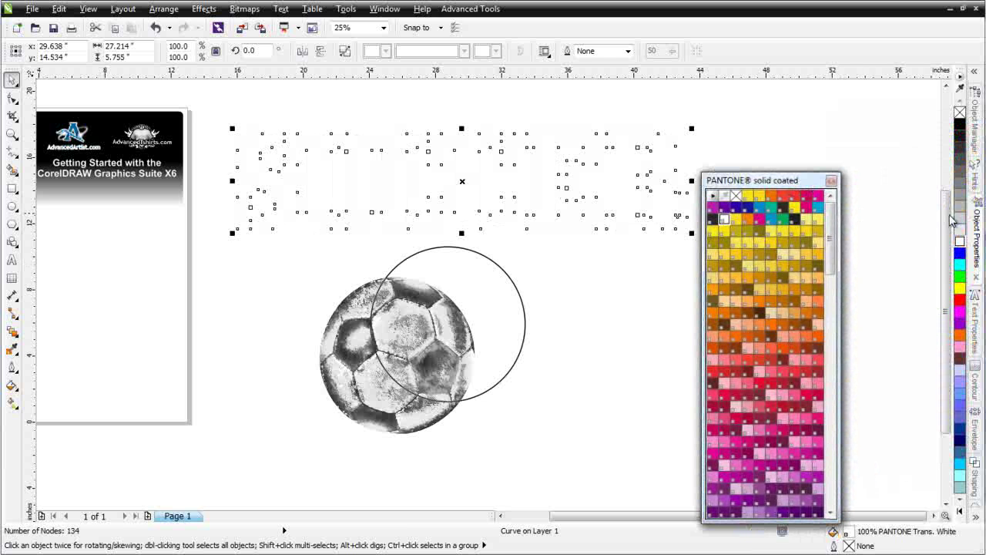
left_click(978, 233)
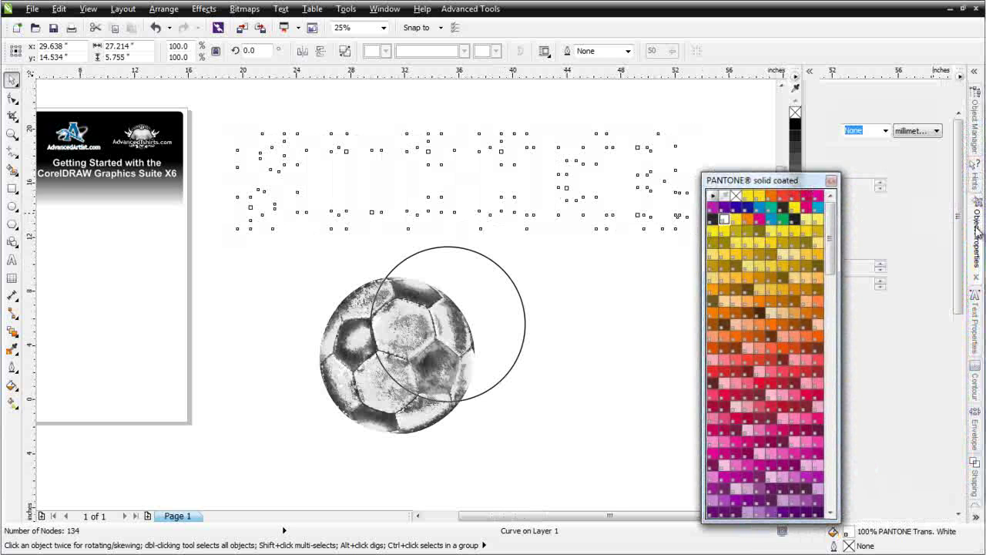
left_click(887, 131)
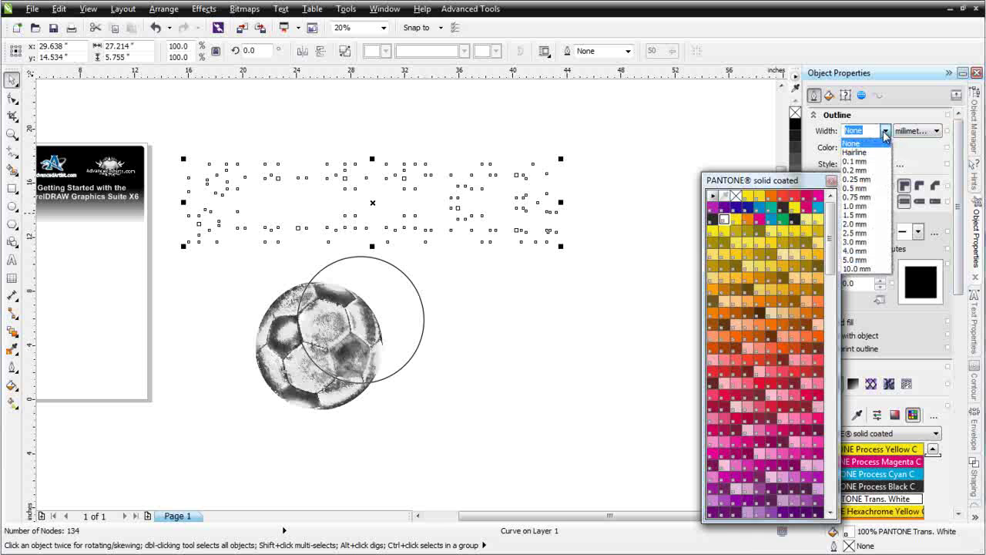
left_click(863, 268)
left_click_drag(804, 185, 718, 174)
left_click(921, 185)
left_click(920, 202)
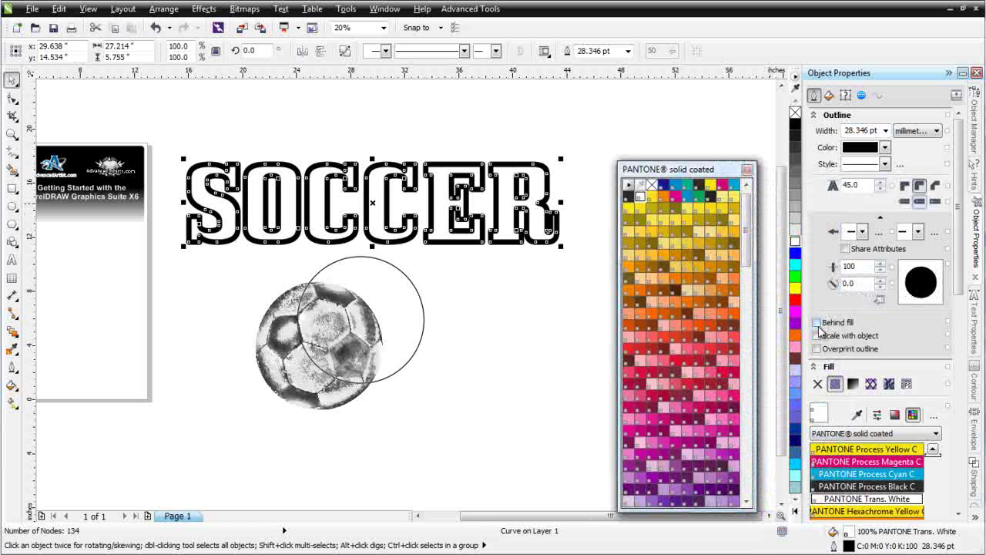
left_click(817, 322)
left_click(817, 335)
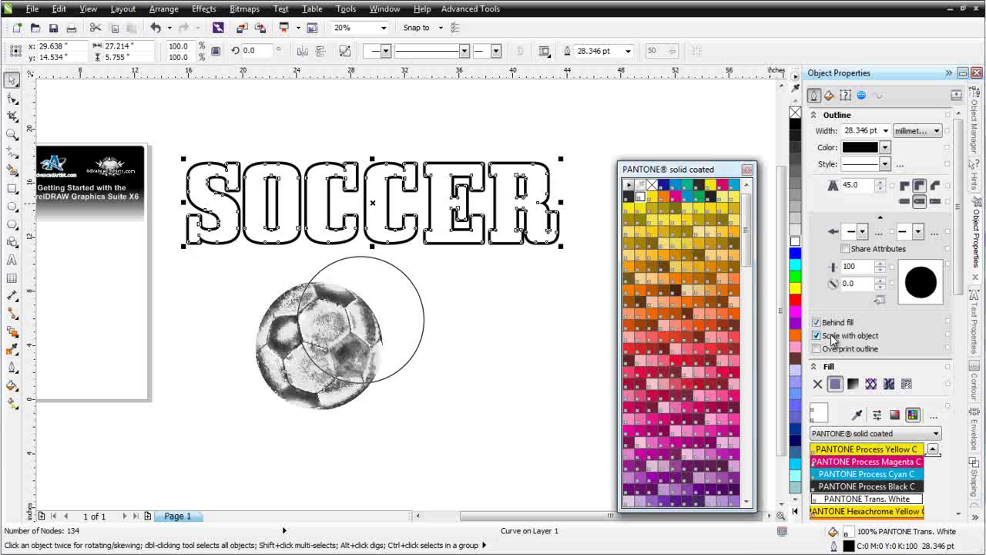
- PowerClip the soccer ball bitmap inside the SOCCER lettering and delete the empty circle
left_click(302, 333)
left_click_drag(288, 338, 256, 225)
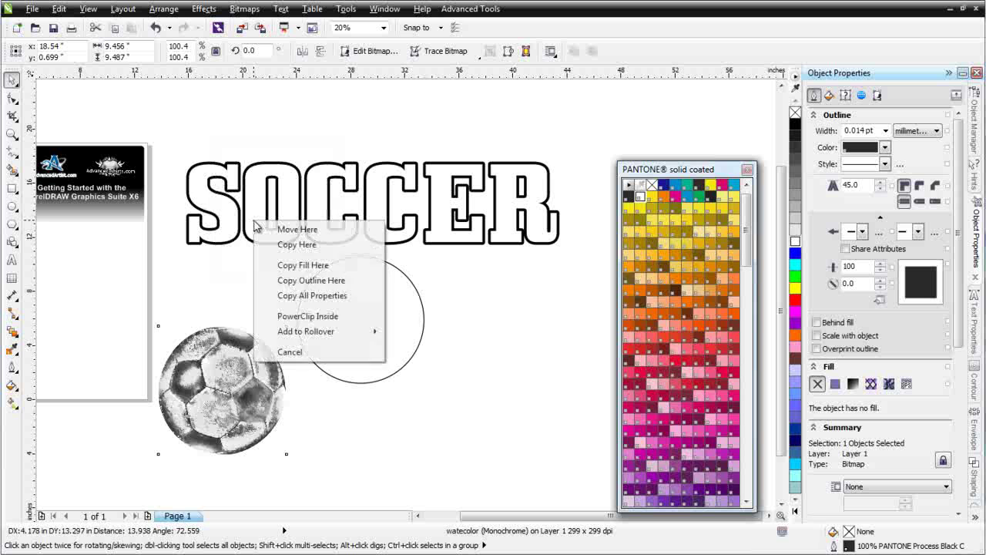
left_click(331, 316)
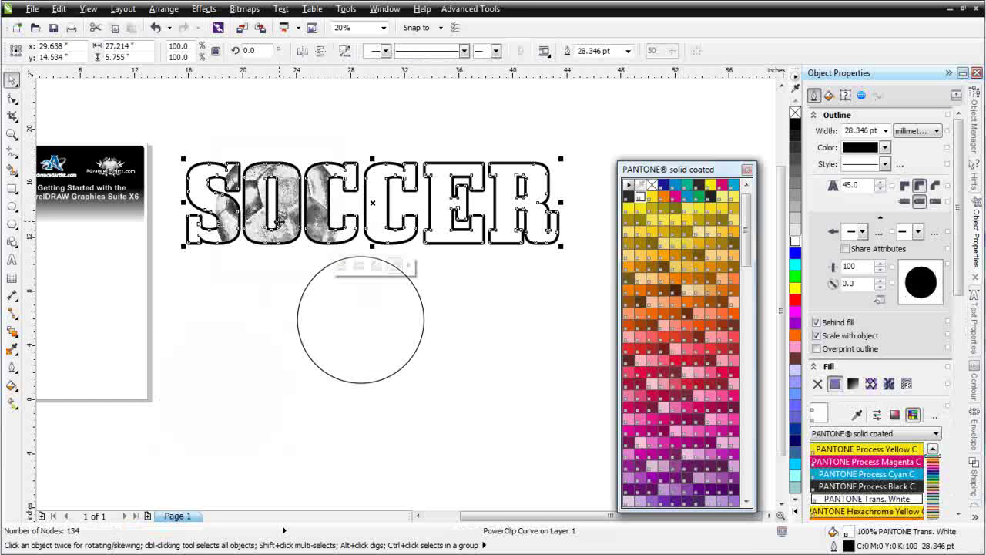
left_click(420, 342)
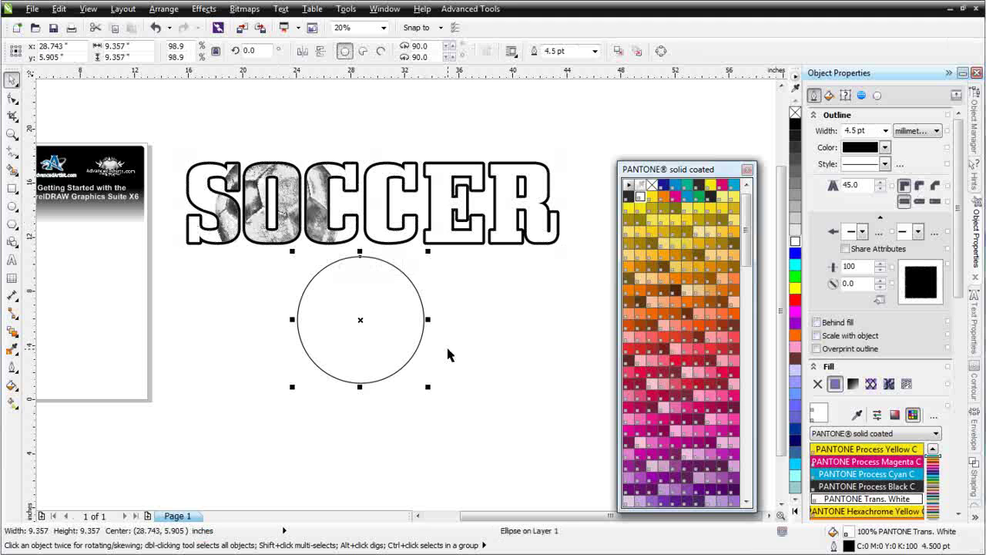
key("Delete")
- Edit the SOCCER PowerClip contents and duplicate the soccer ball until seven overlapping balls cover all the letters
left_click(259, 236)
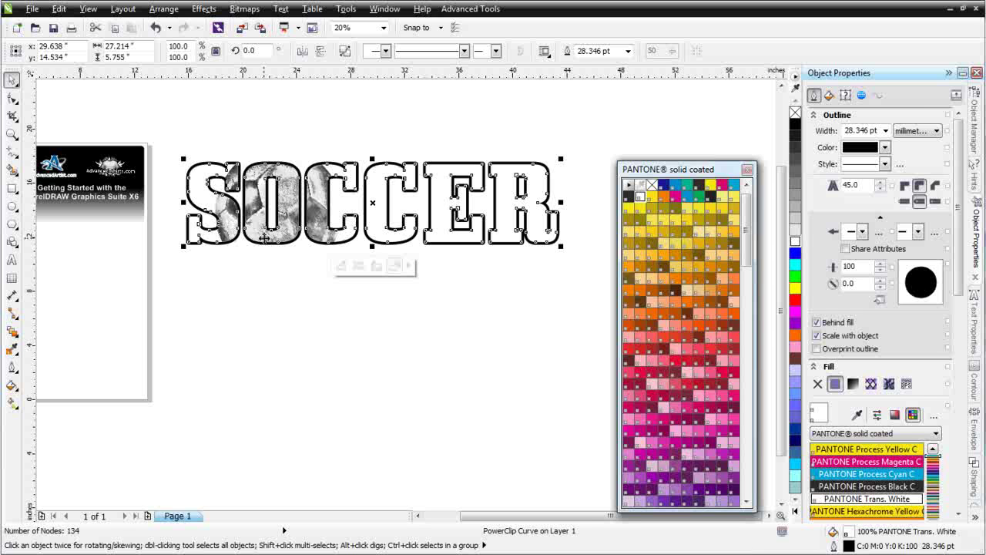
left_click(340, 266)
left_click_drag(281, 253, 318, 172)
right_click(346, 280)
left_click_drag(316, 127, 535, 276)
right_click(427, 141)
right_click(448, 247)
right_click(514, 174)
right_click(535, 276)
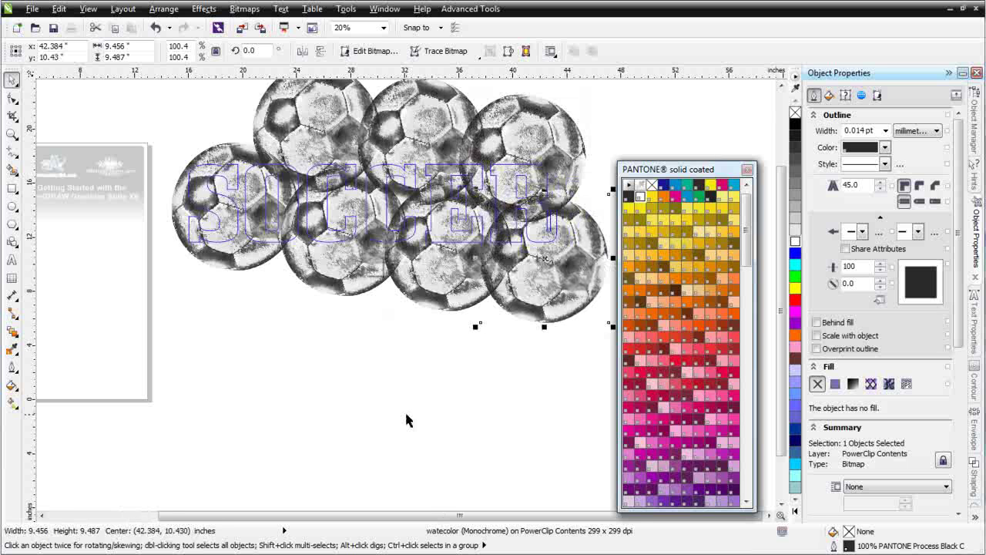
- Move the PANTONE palette clear of the artwork and finish editing the SOCCER PowerClip contents
left_click(405, 387)
left_click(415, 240)
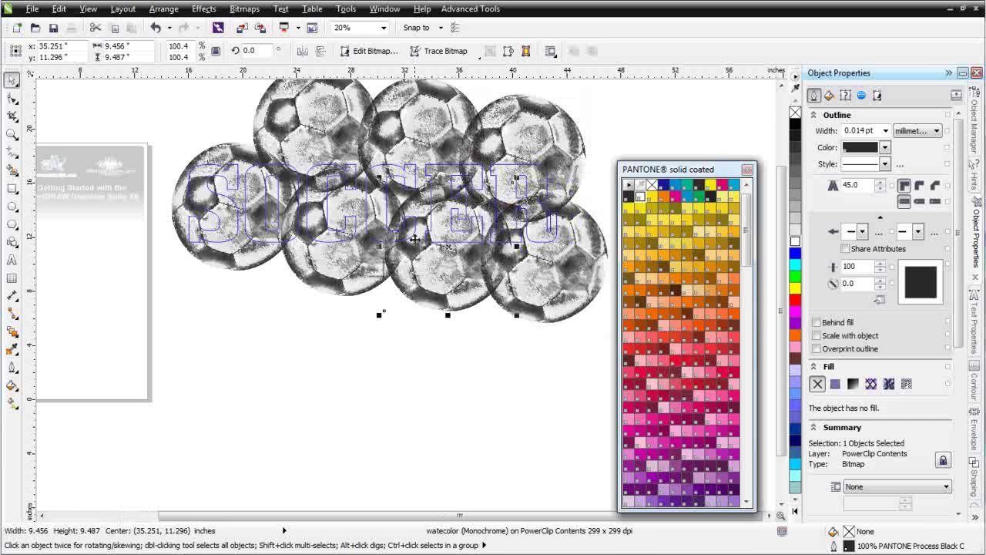
left_click_drag(625, 171, 695, 213)
right_click(409, 325)
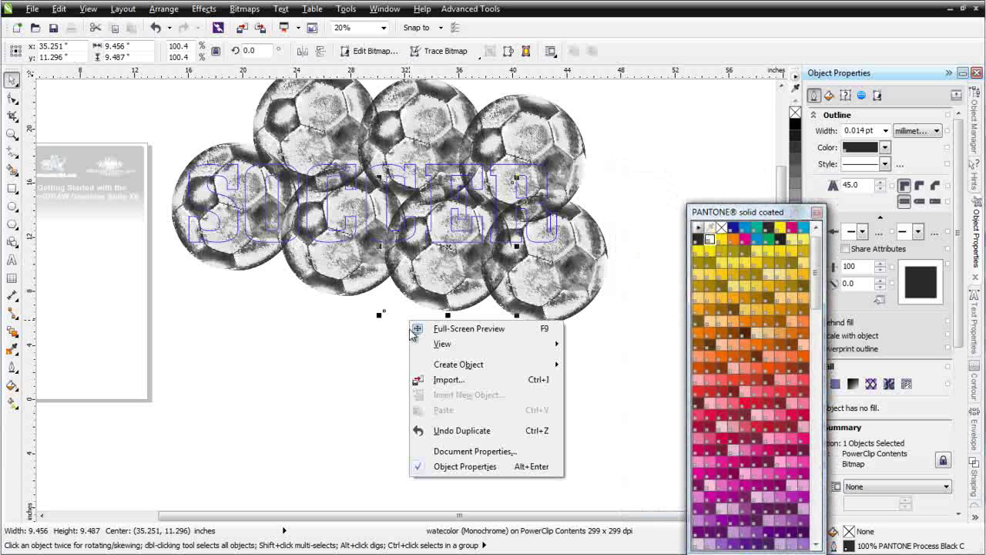
left_click(372, 266)
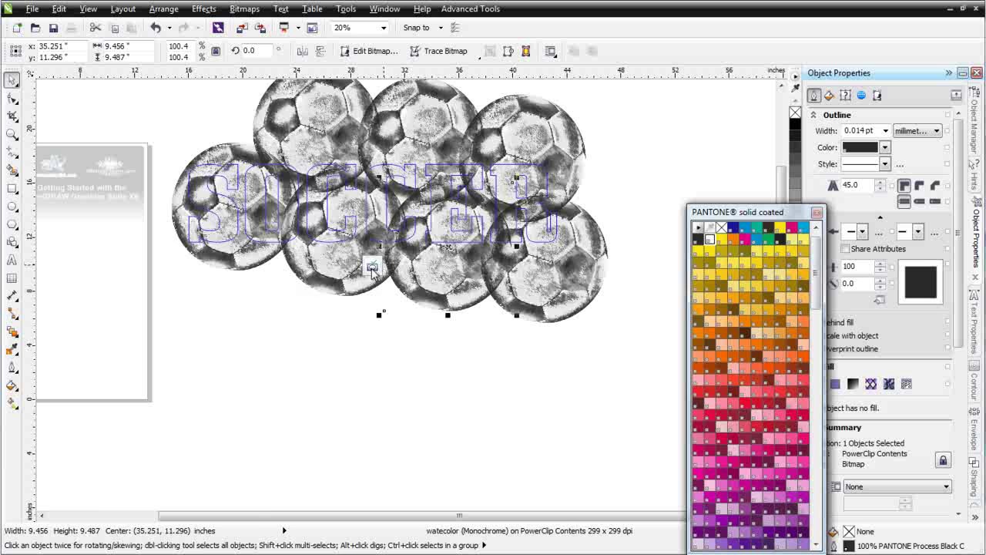
left_click(372, 266)
left_click(408, 366)
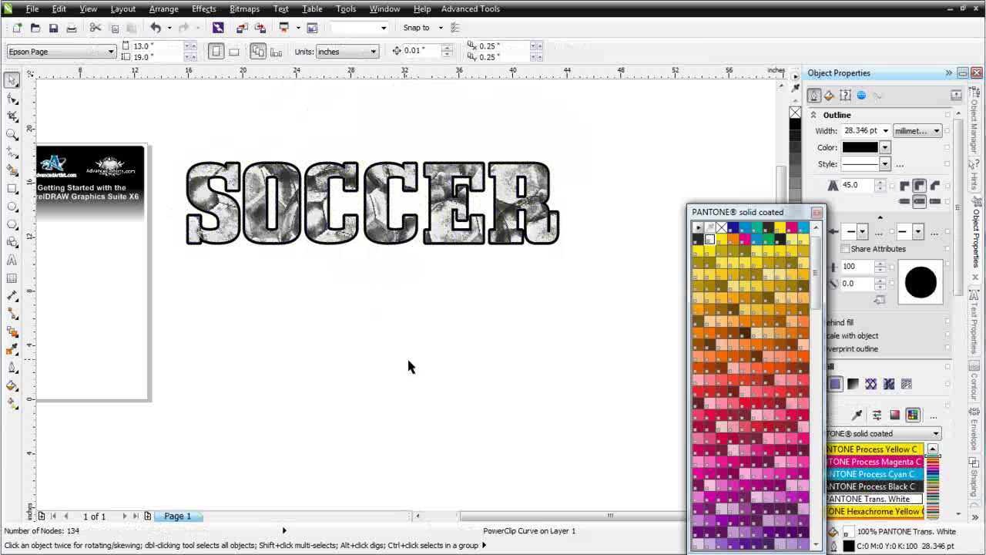
- Move the SOCCER lettering down and to the left, and fill it with PANTONE Hexachrome Yellow
left_click(306, 226)
scroll(307, 229, "up", 2)
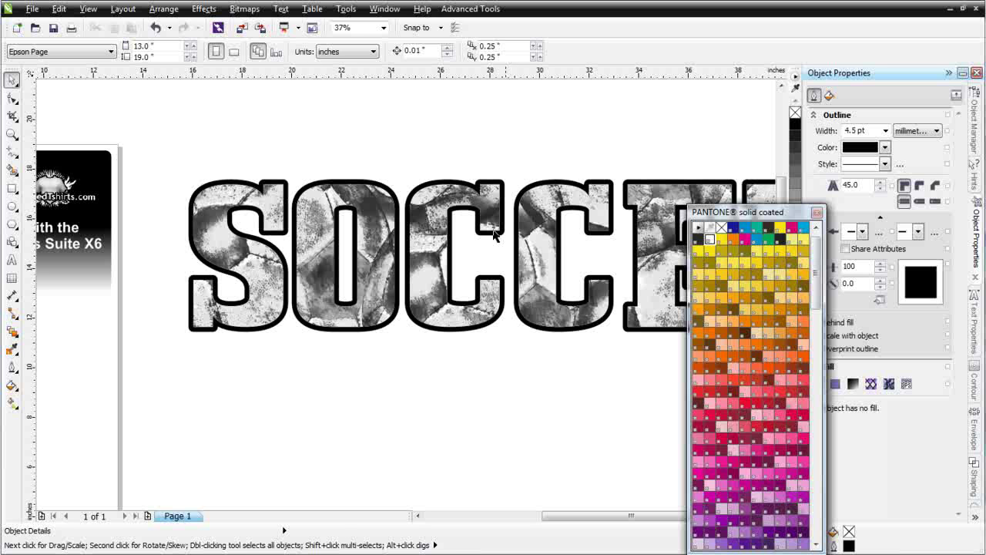
left_click(552, 318)
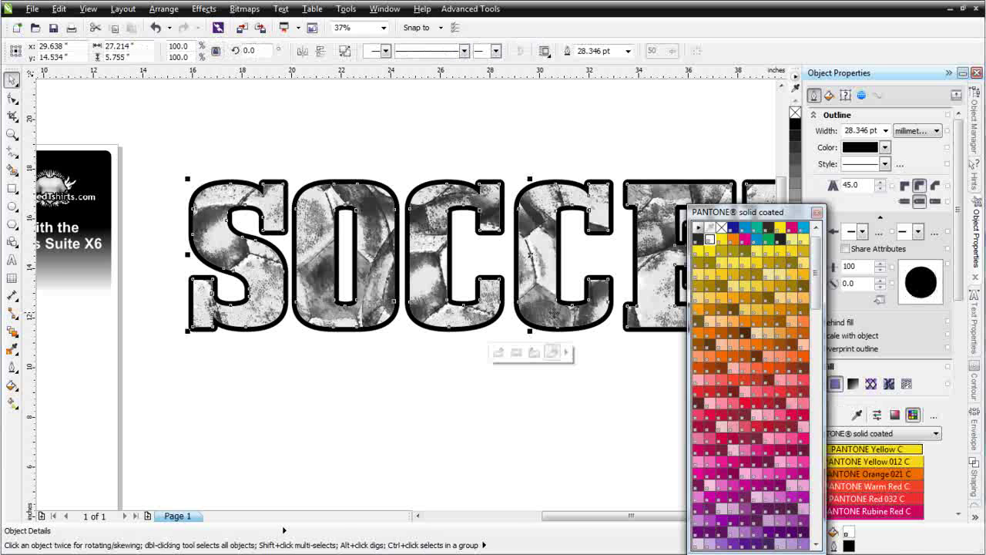
left_click_drag(552, 318, 414, 394)
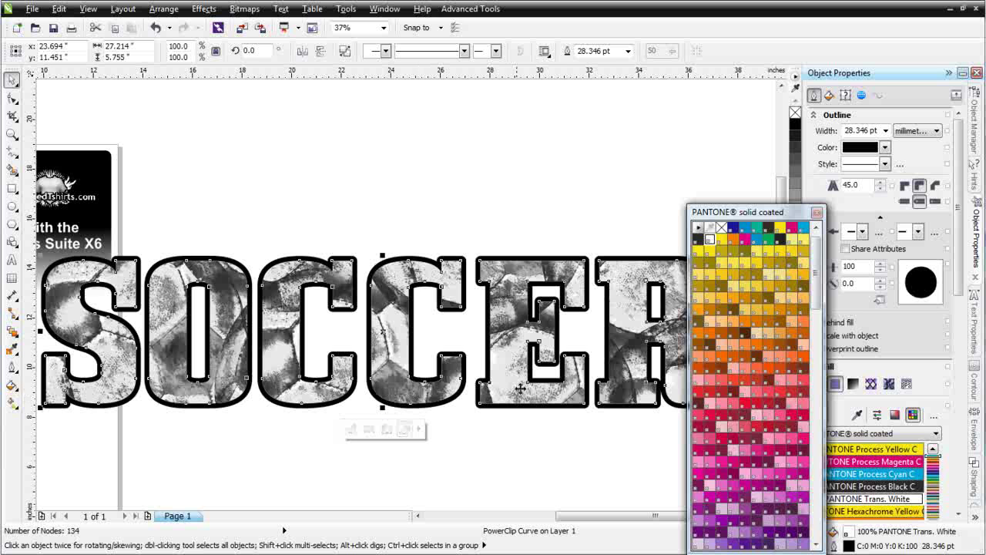
left_click(722, 240)
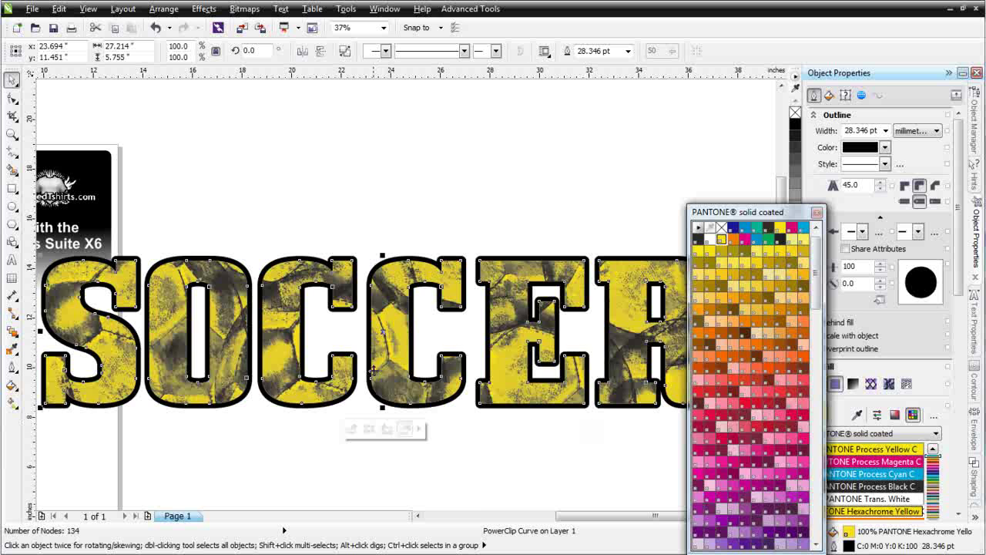
- Recolor the seven soccer ball bitmaps inside the SOCCER lettering with PANTONE 1817 C
left_click(370, 432)
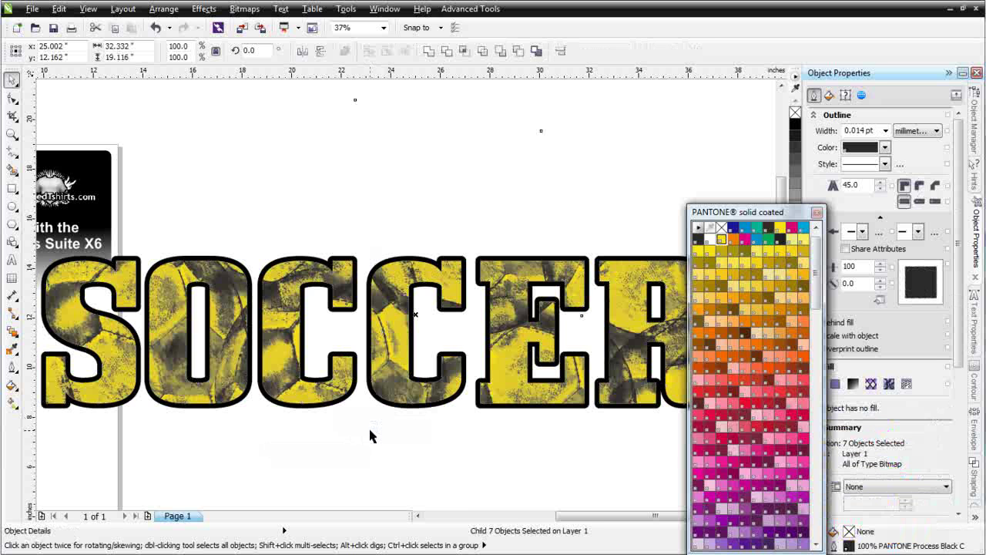
right_click(697, 401)
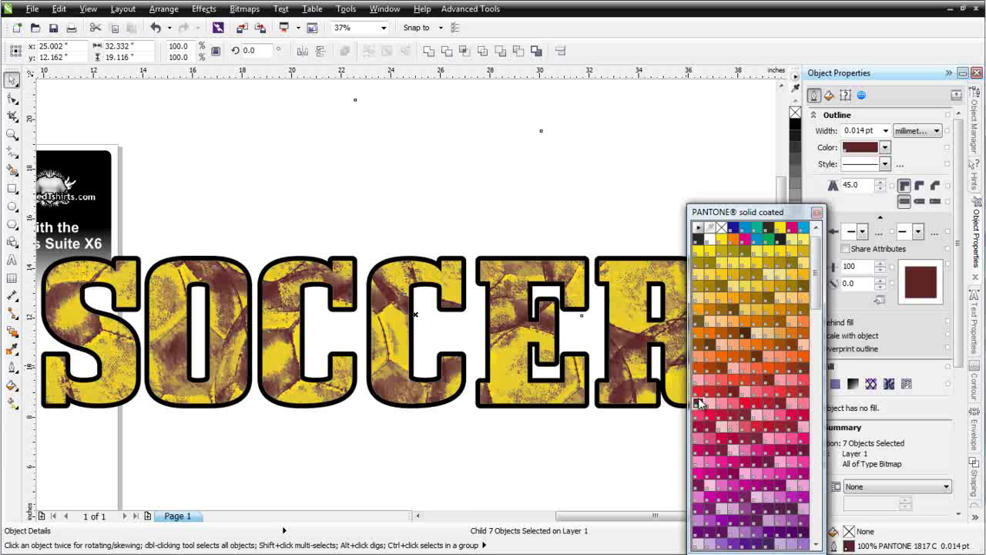
left_click(498, 473)
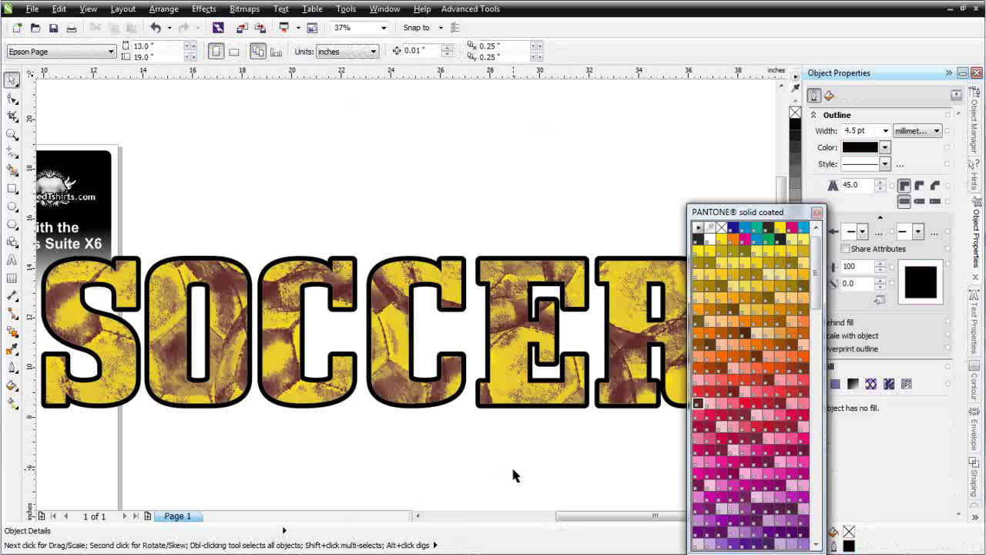
scroll(300, 123, "down", 1)
left_click(420, 227)
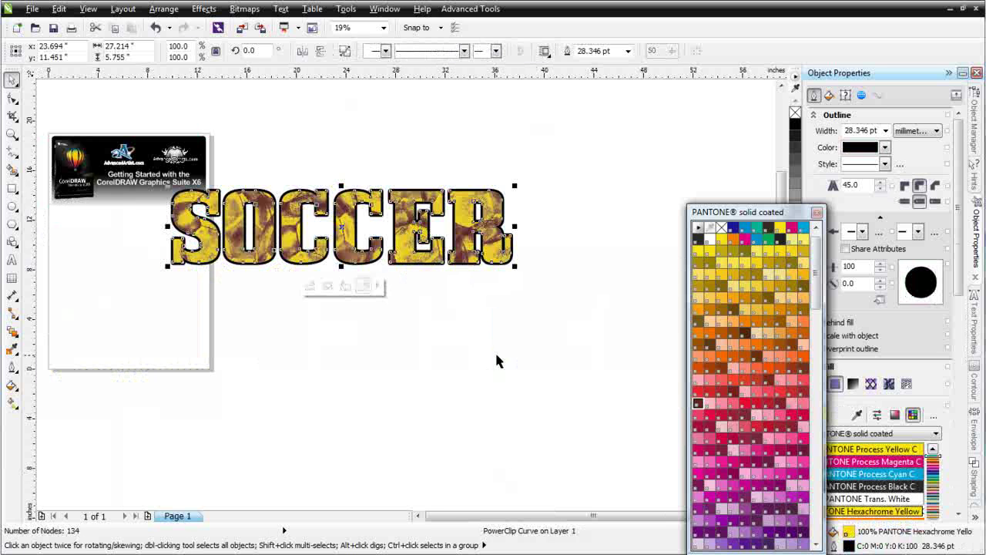